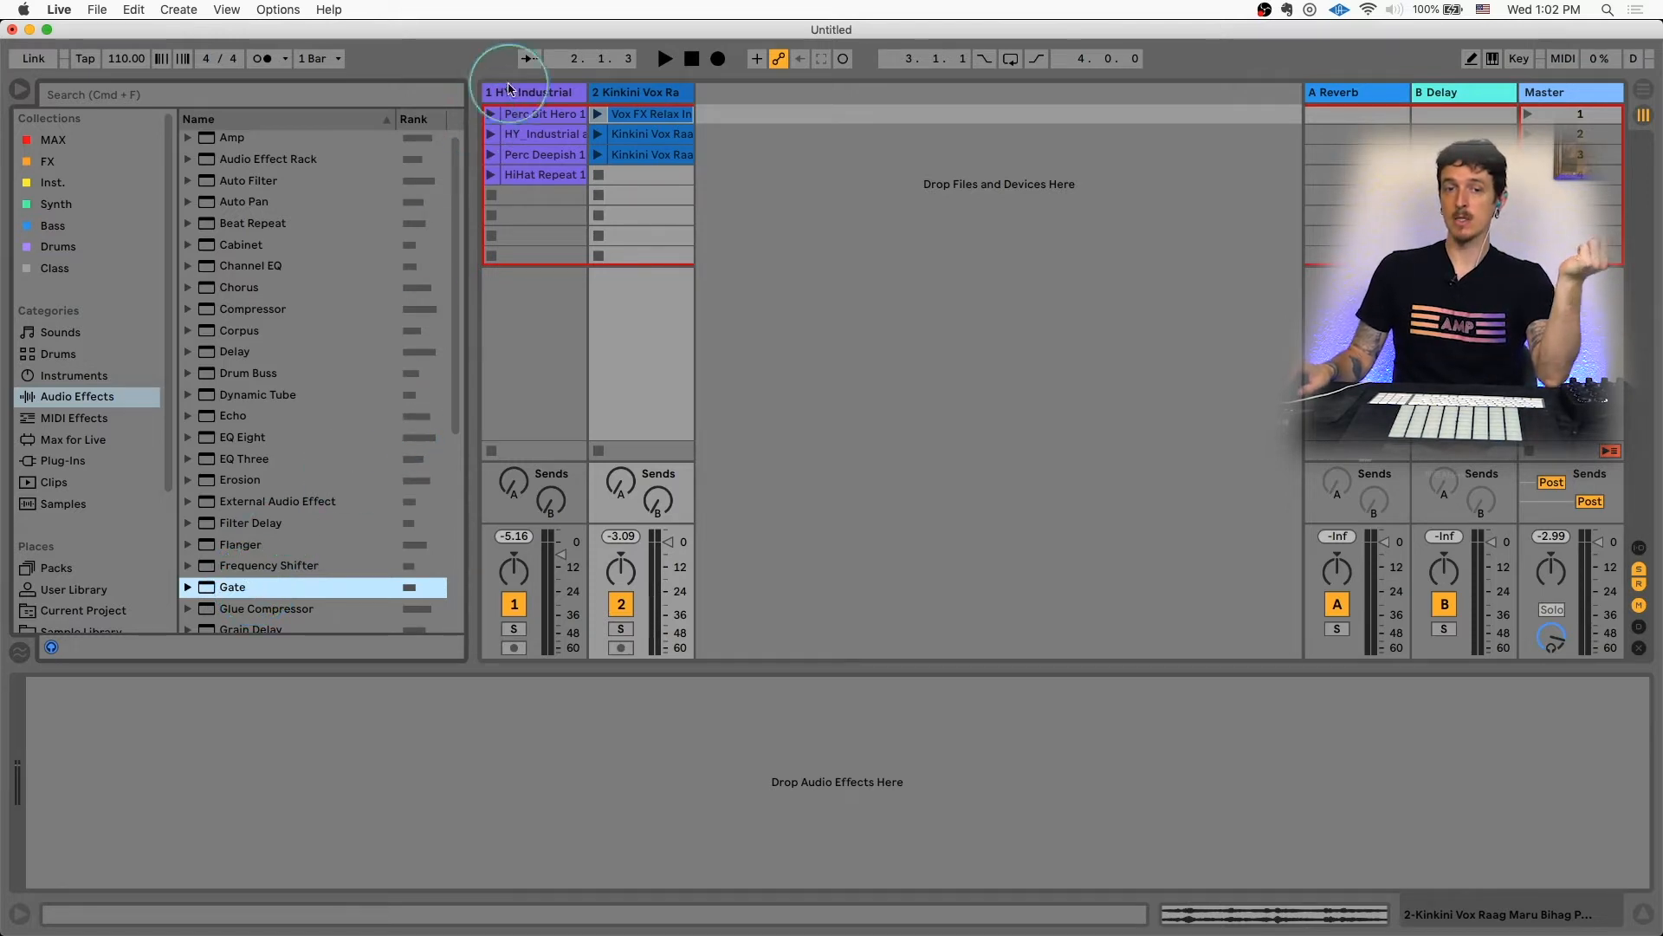
Step: Select and audition the HY Industrial clip on track 1 and the Vox FX Relax clip on track 2
left_click(537, 134)
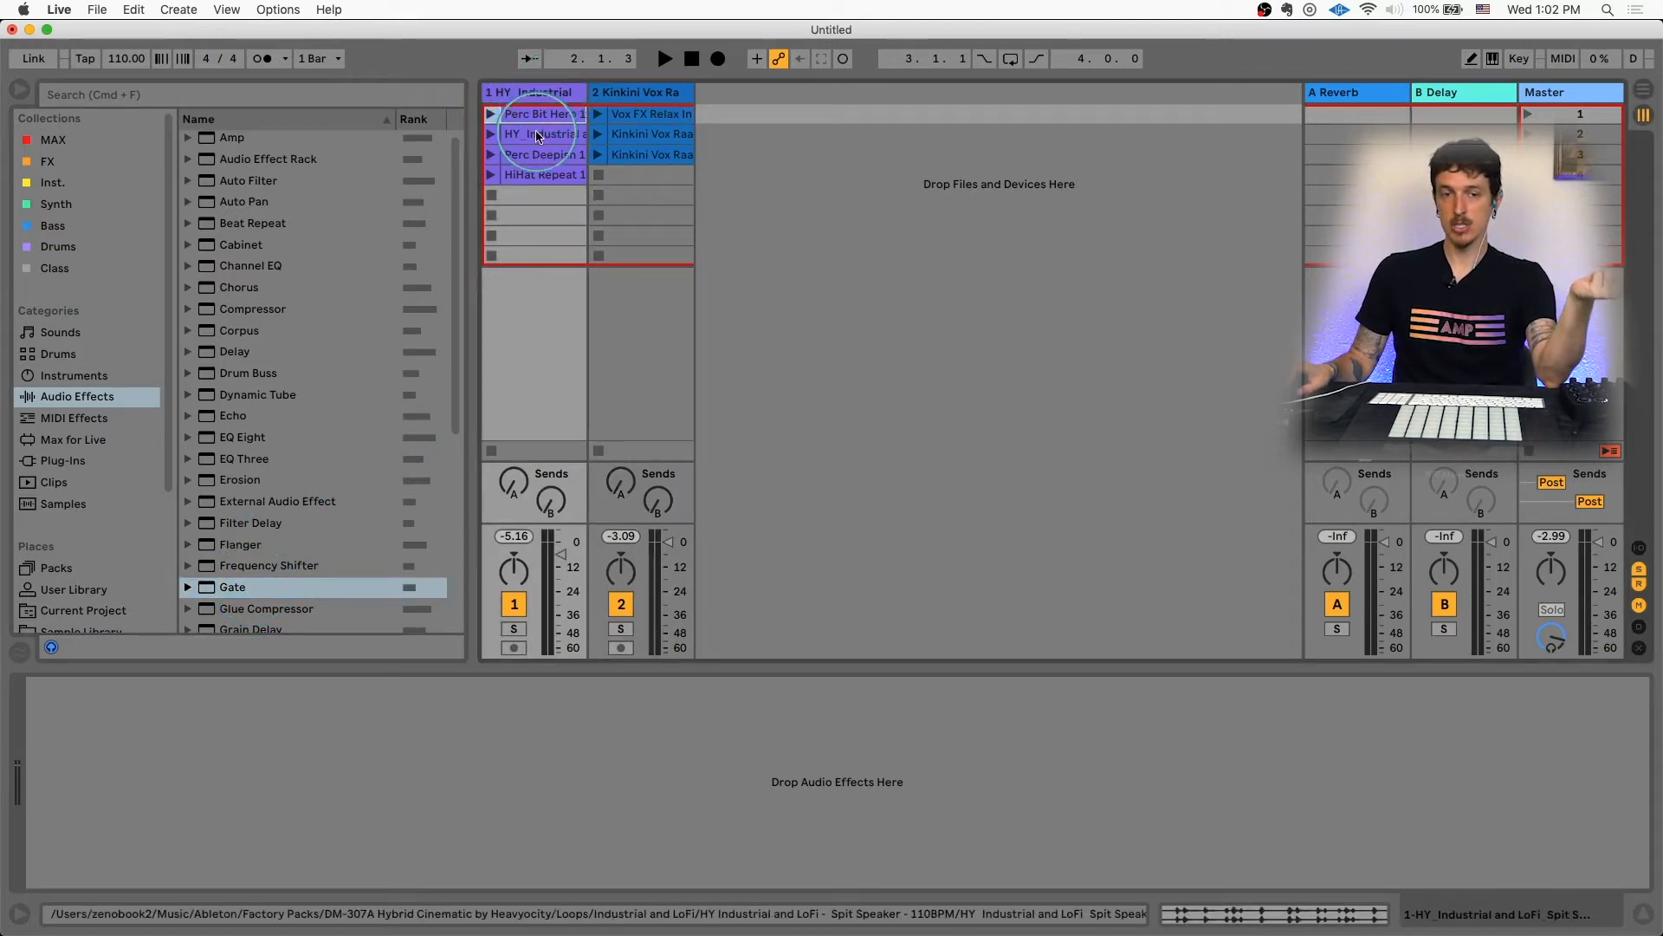
double_click(537, 135)
left_click(539, 114)
left_click(639, 113)
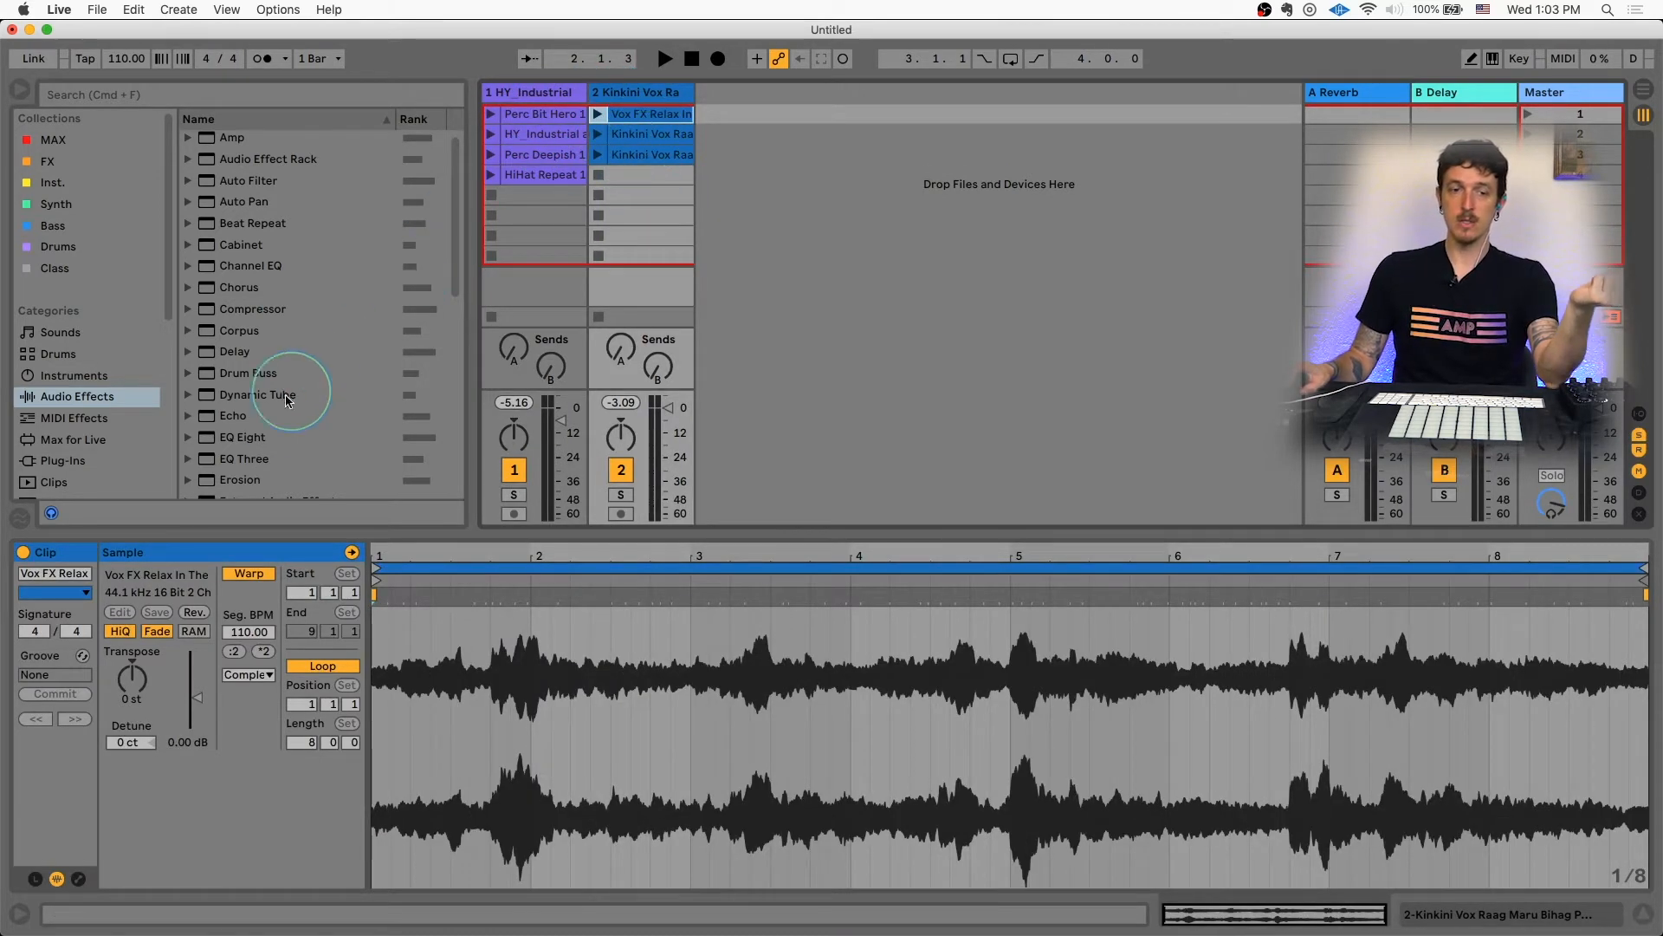
Step: Add the Gate audio effect from the browser to the Kinkini Vox track
scroll(259, 424, "down", 5)
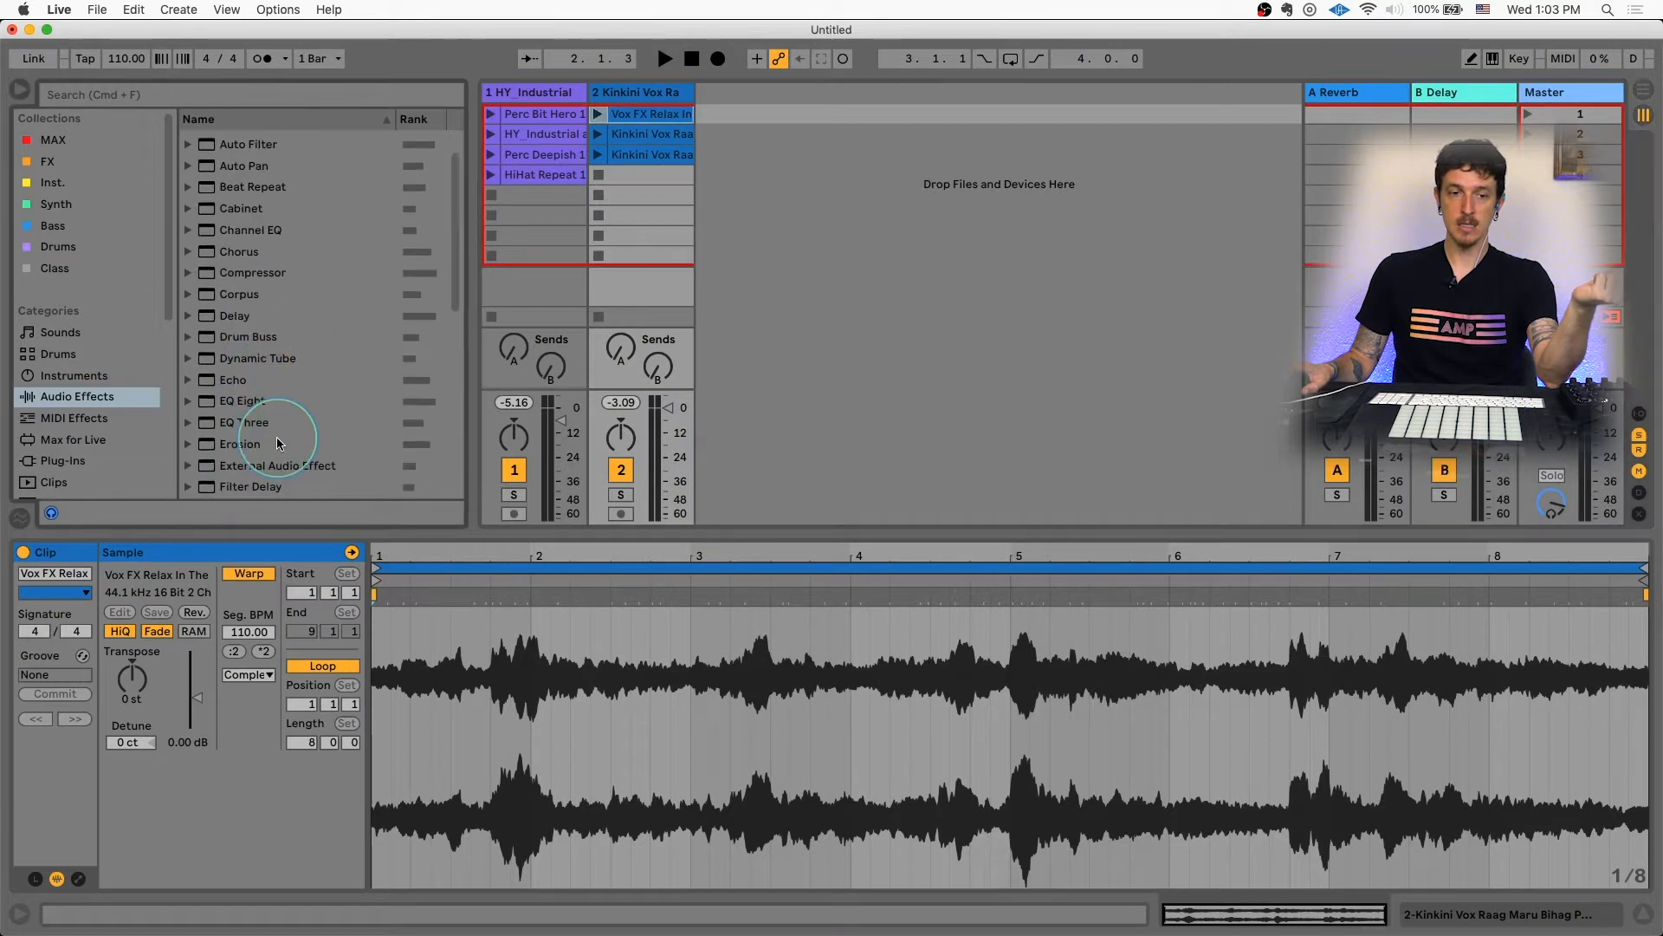
left_click(259, 473)
left_click_drag(265, 460, 645, 95)
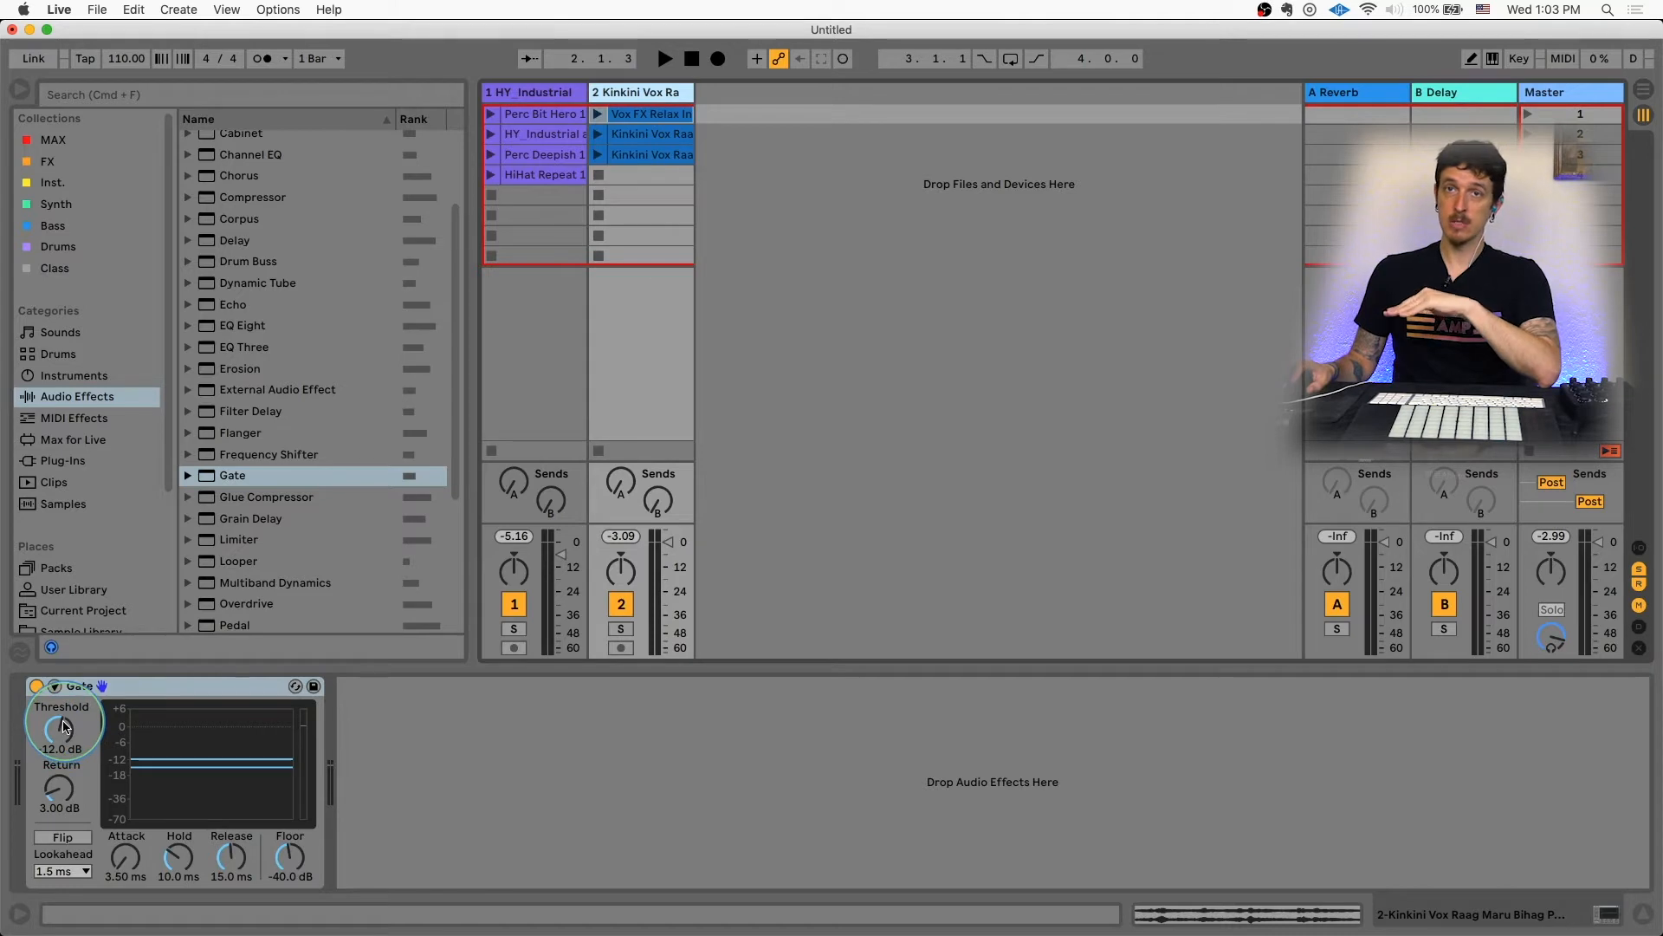
Step: Play the Vox FX Relax clip and adjust the Gate's threshold, ending at -3.52 dB
left_click_drag(64, 723, 110, 636)
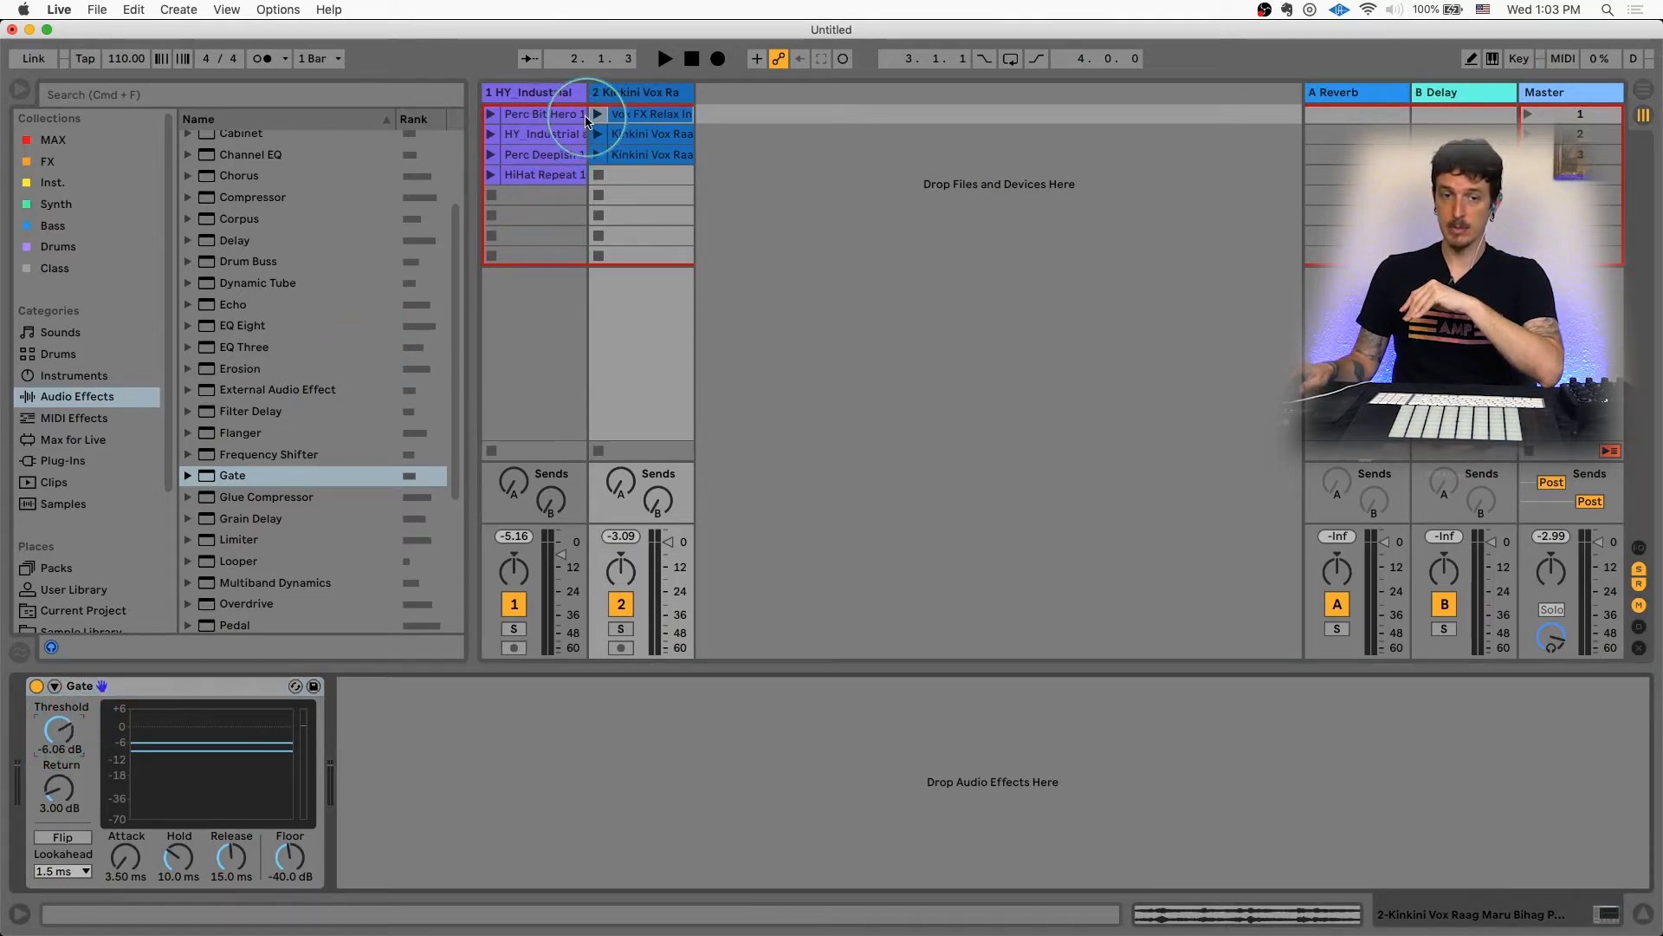
left_click(597, 114)
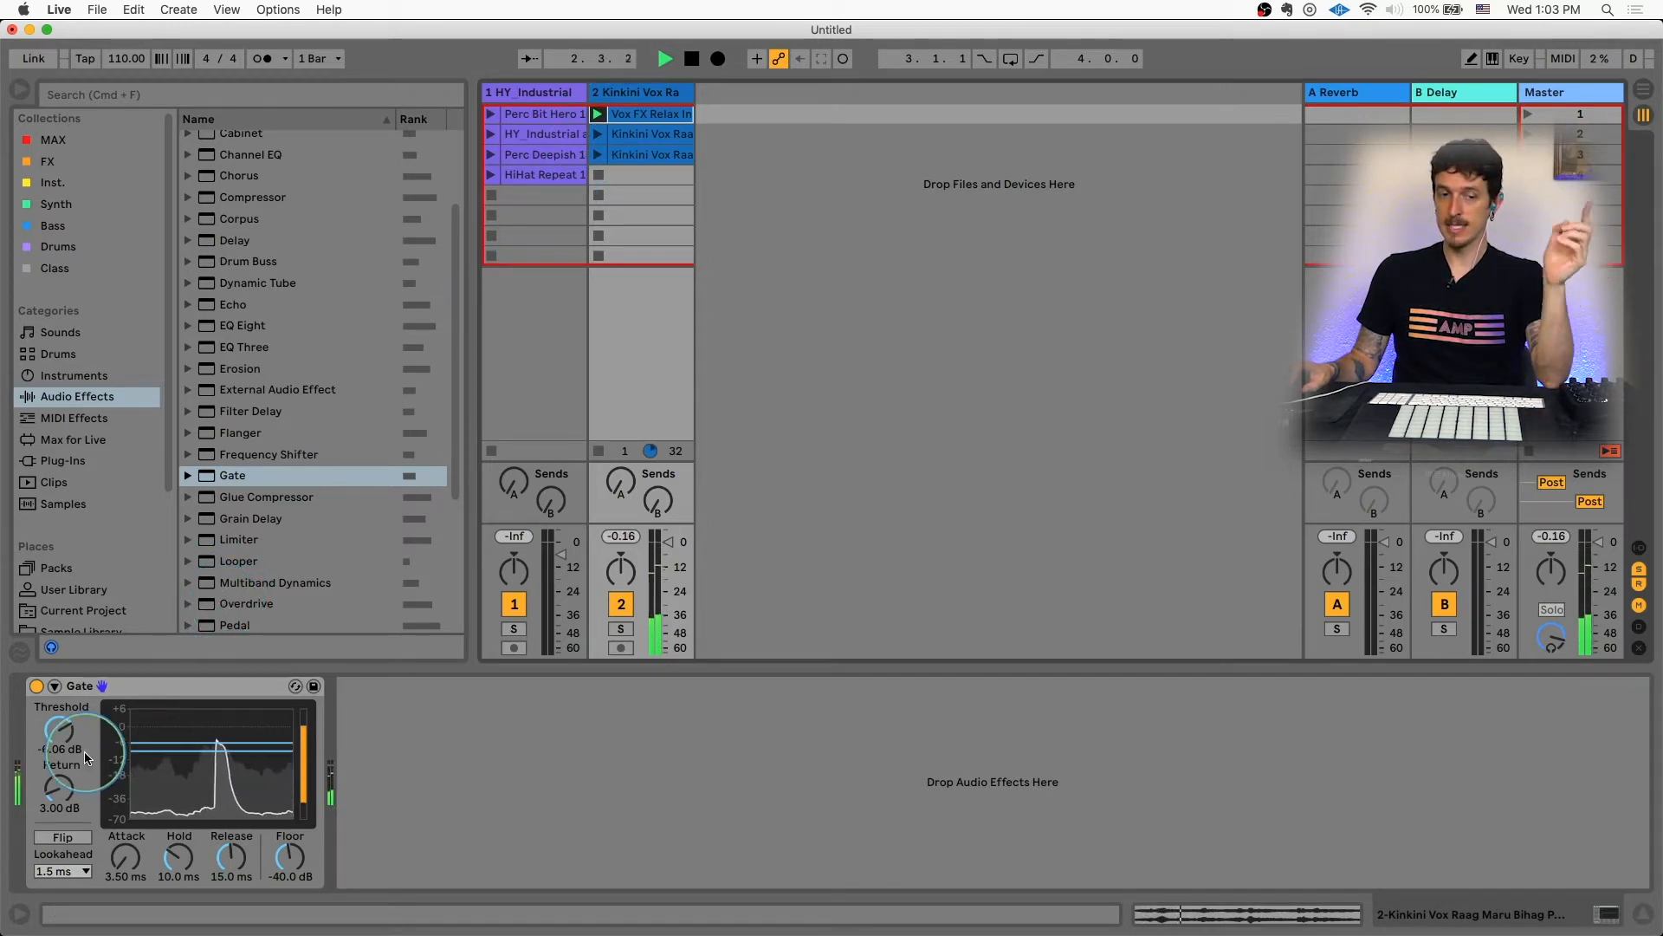
left_click_drag(73, 743, 73, 728)
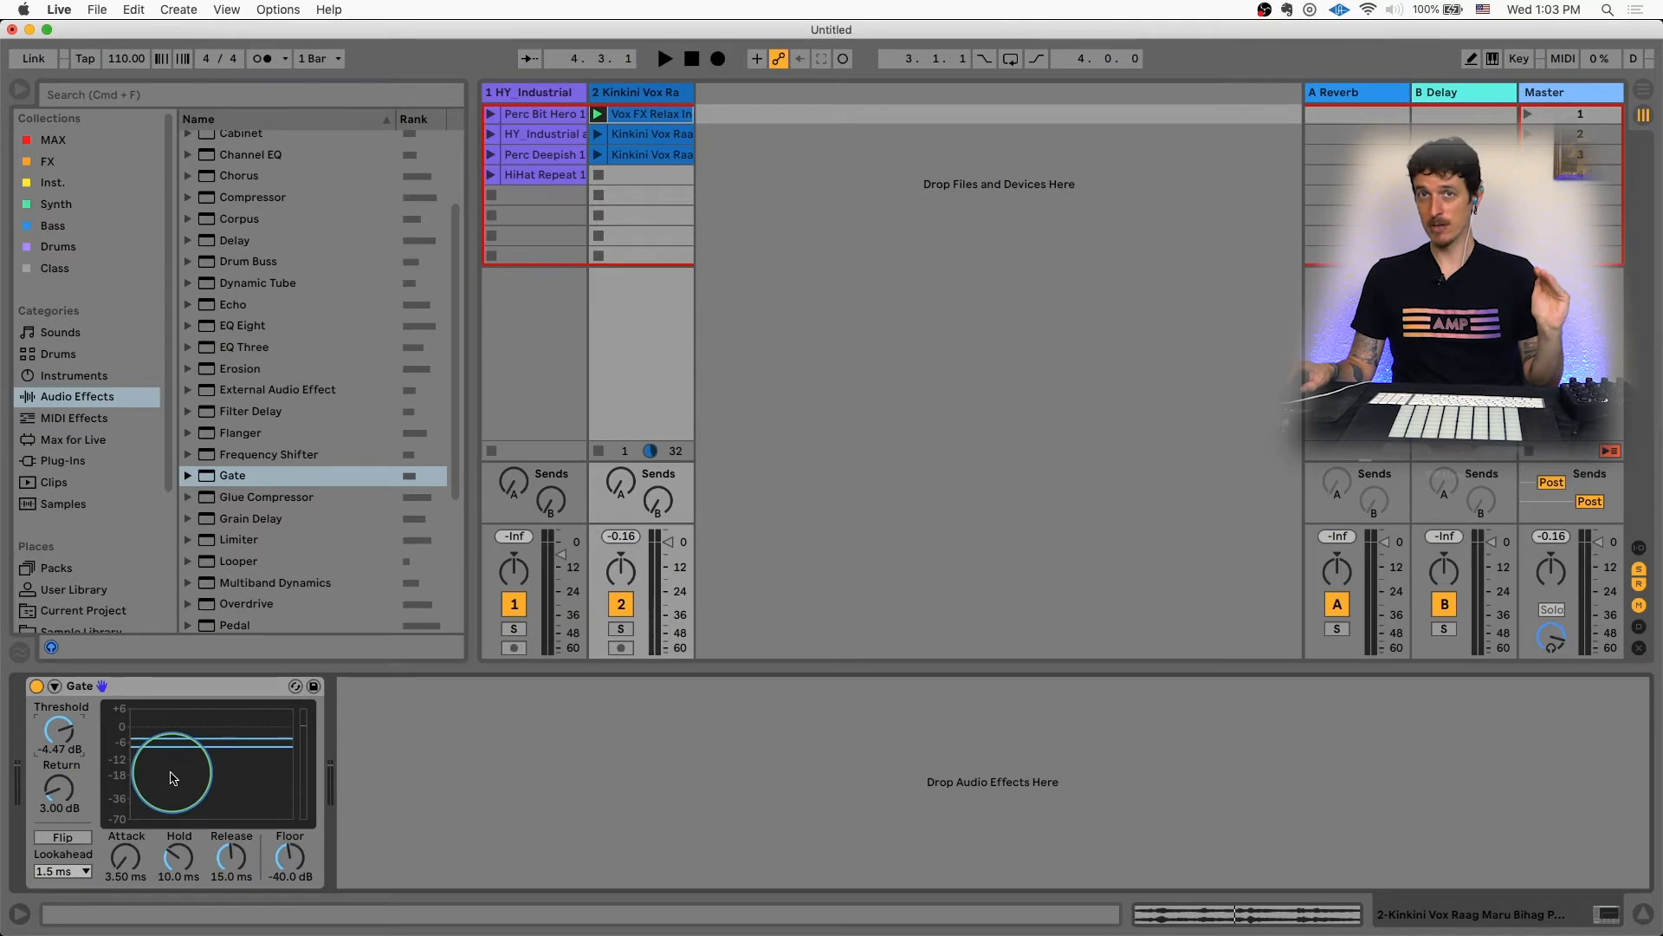
key("space")
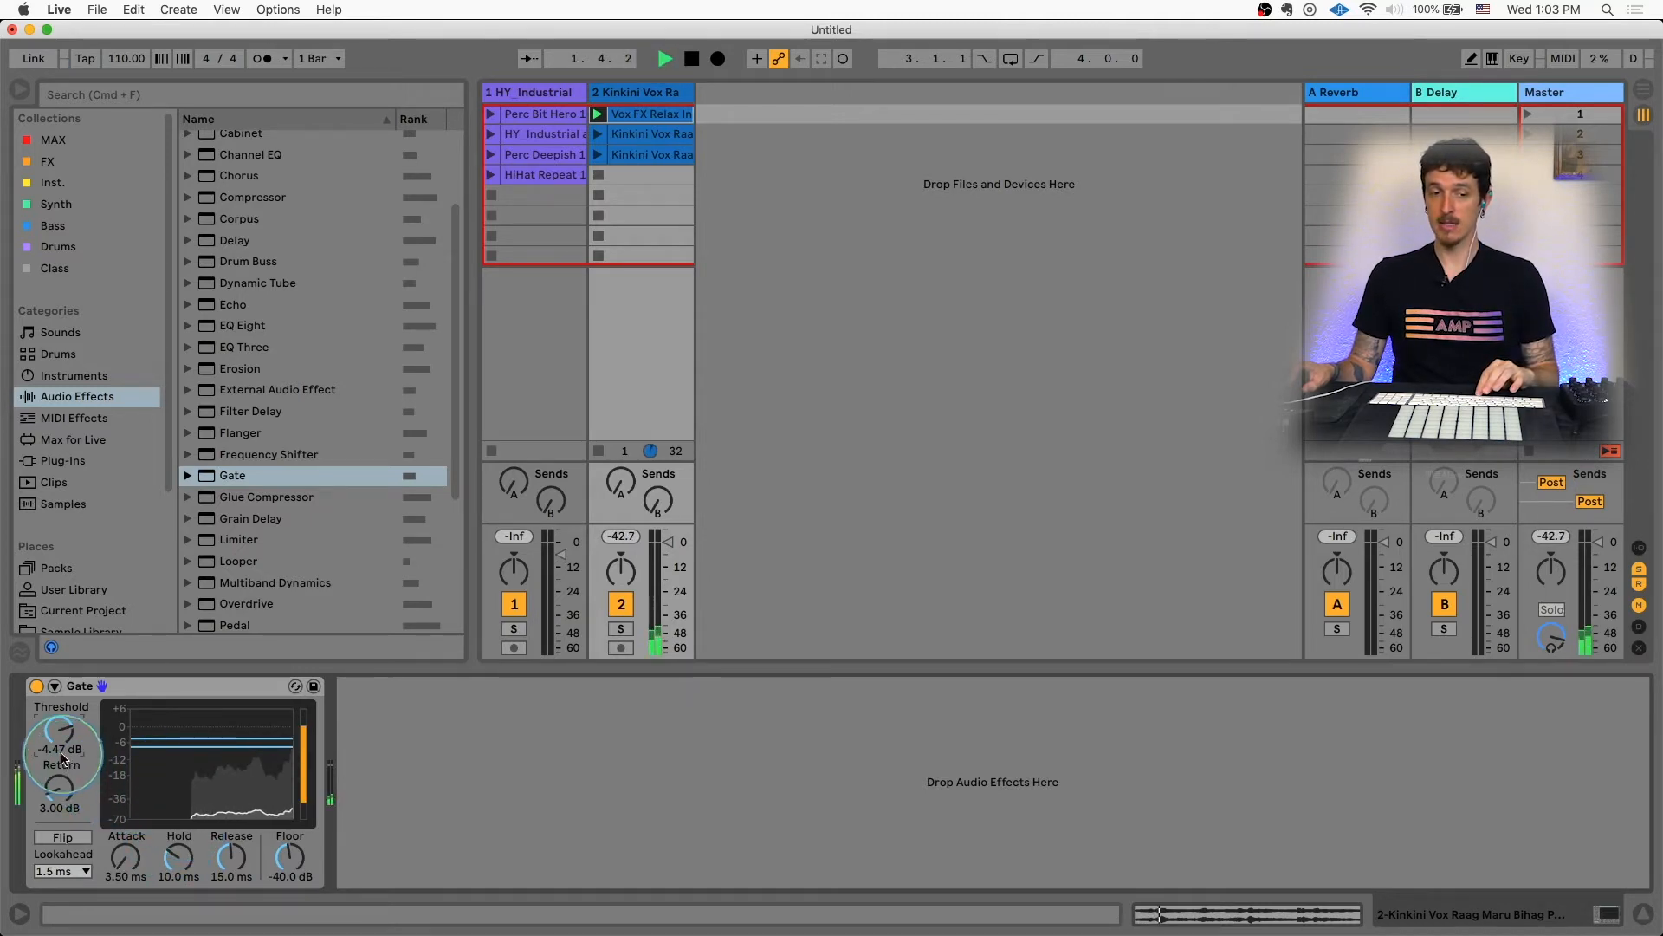
left_click_drag(60, 739, 61, 764)
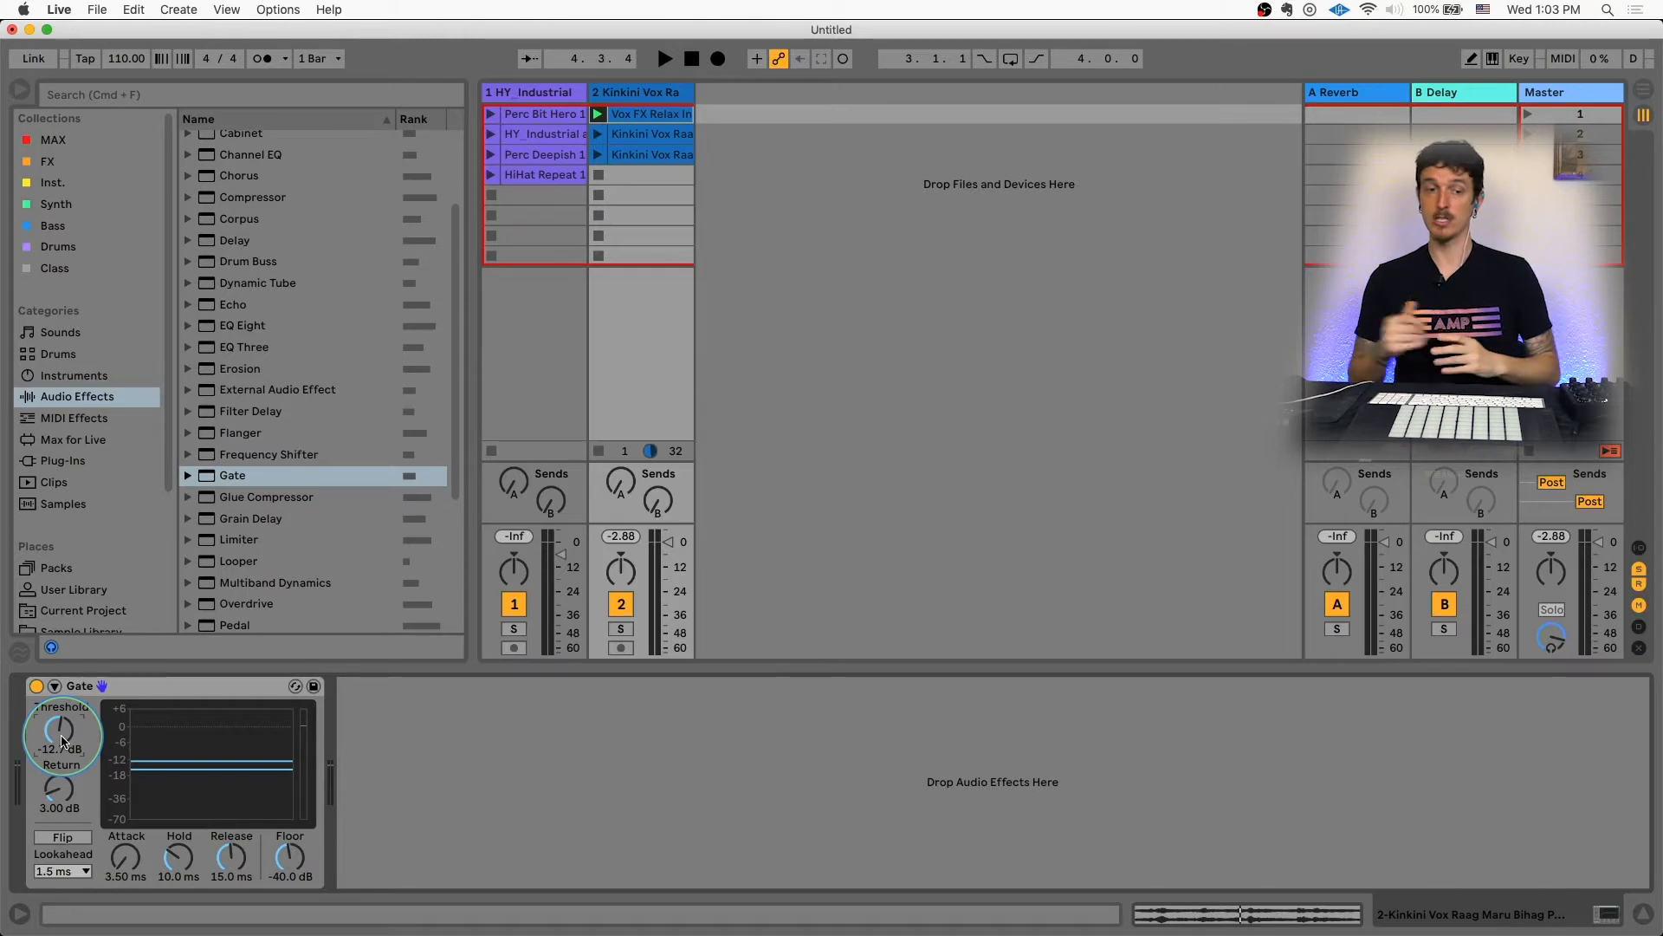
left_click_drag(62, 737, 61, 704)
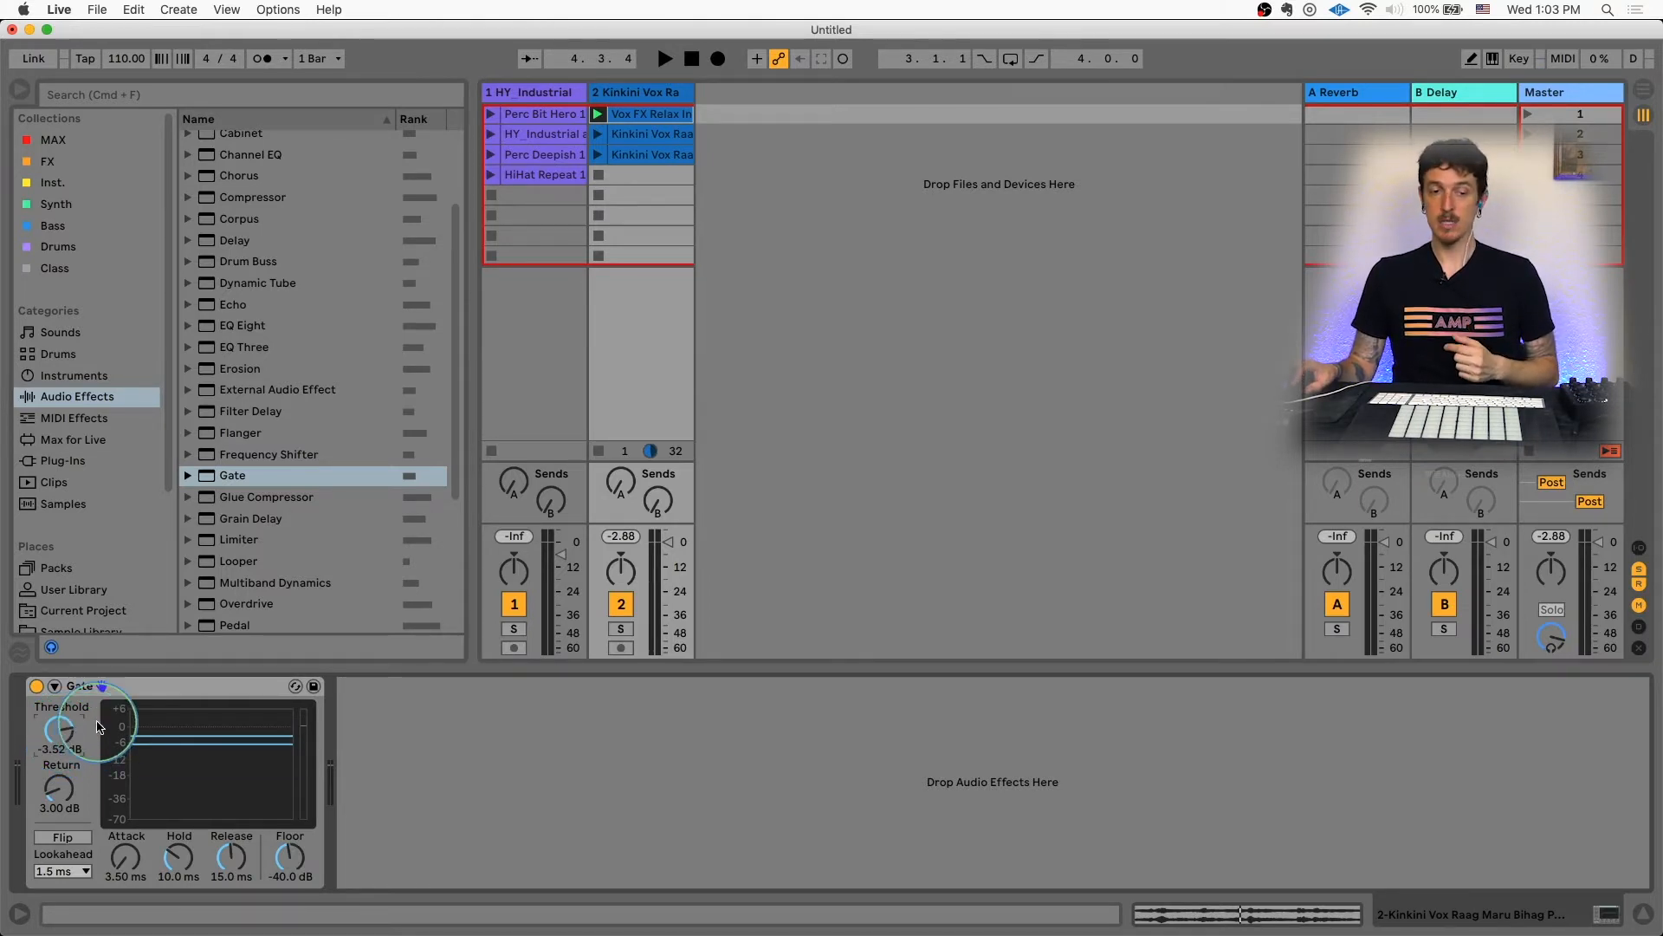
Step: Expand the Gate device, enable Sidechain and set its audio source to 1-HY Industrial
left_click(54, 686)
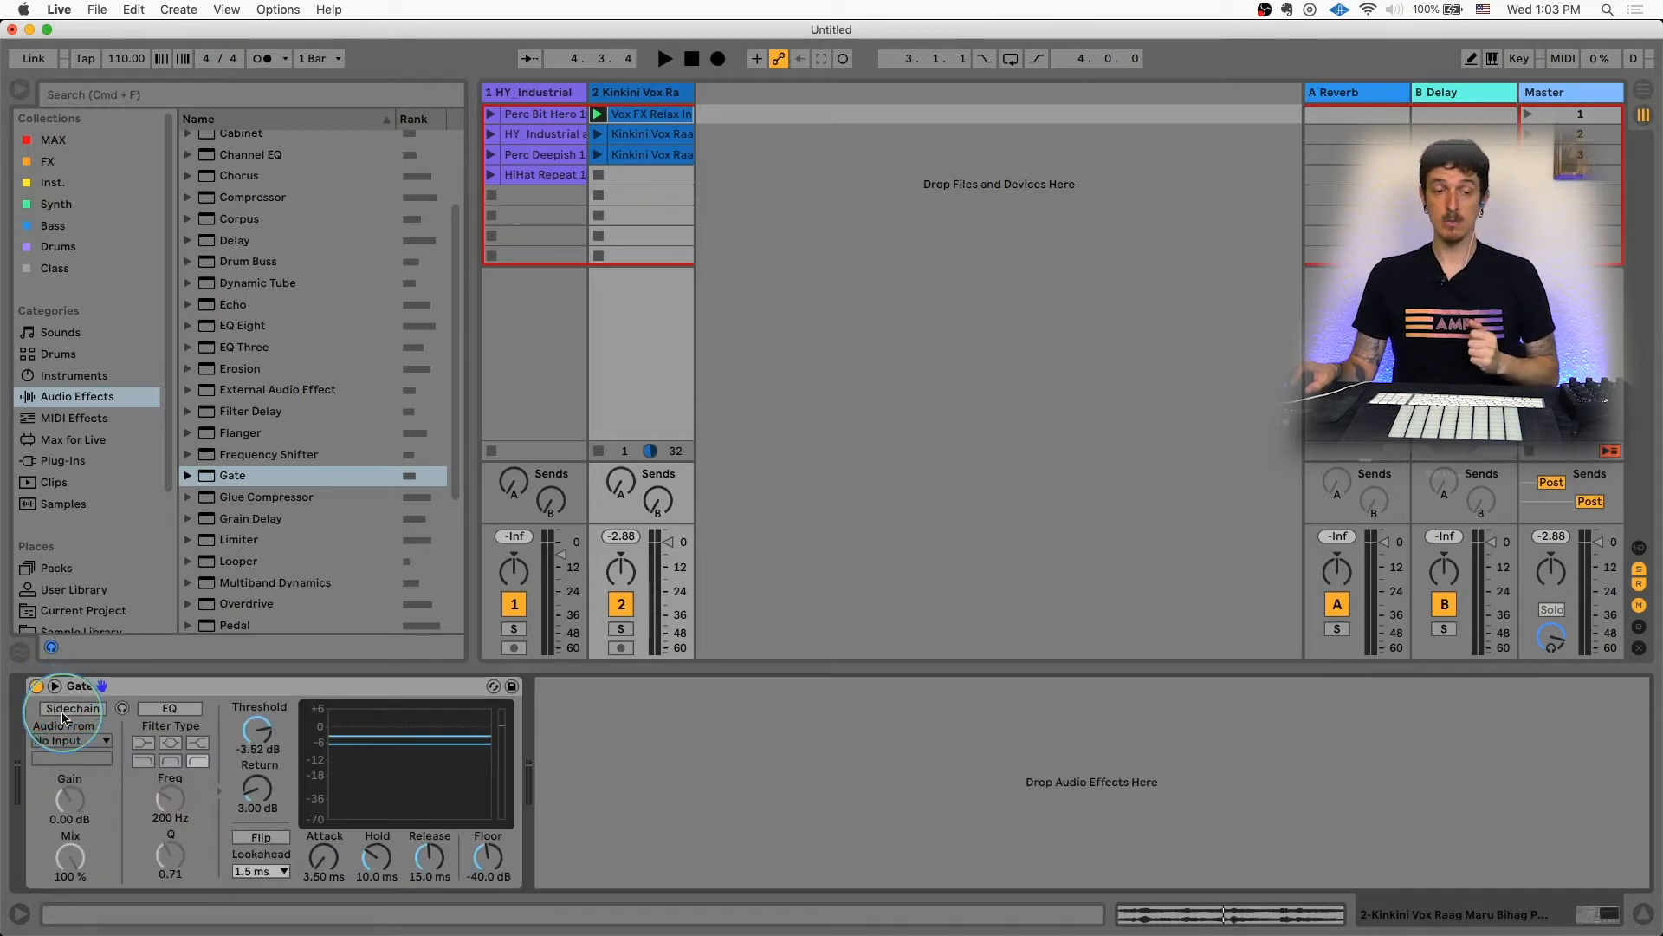
left_click(68, 708)
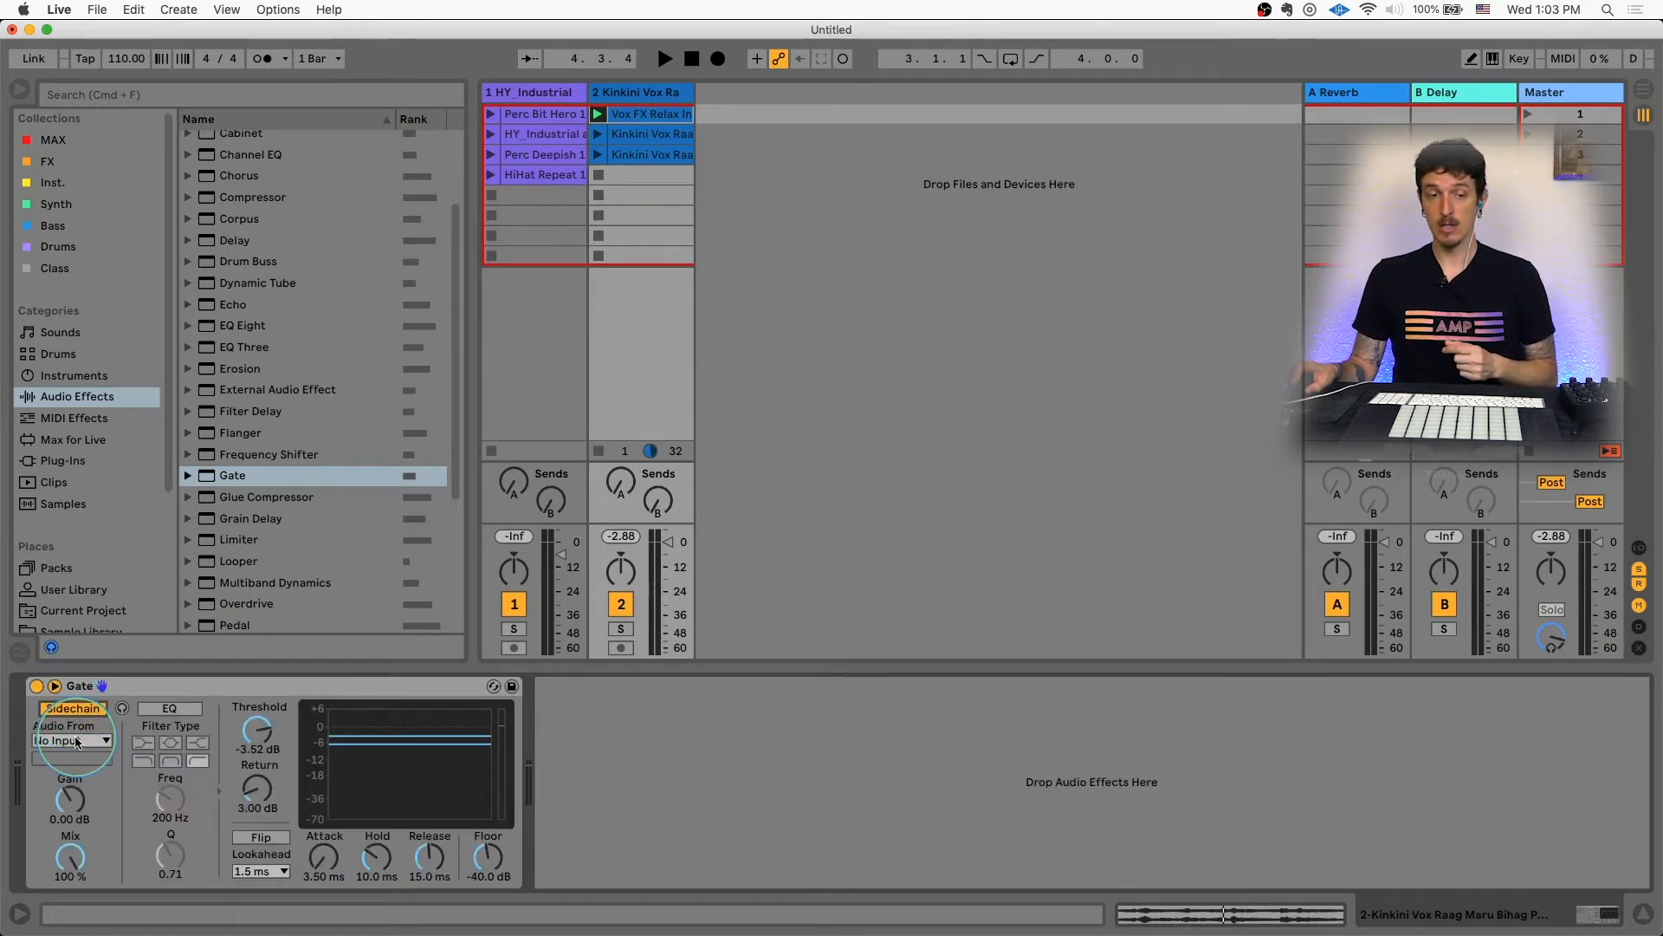
left_click(77, 741)
left_click(84, 761)
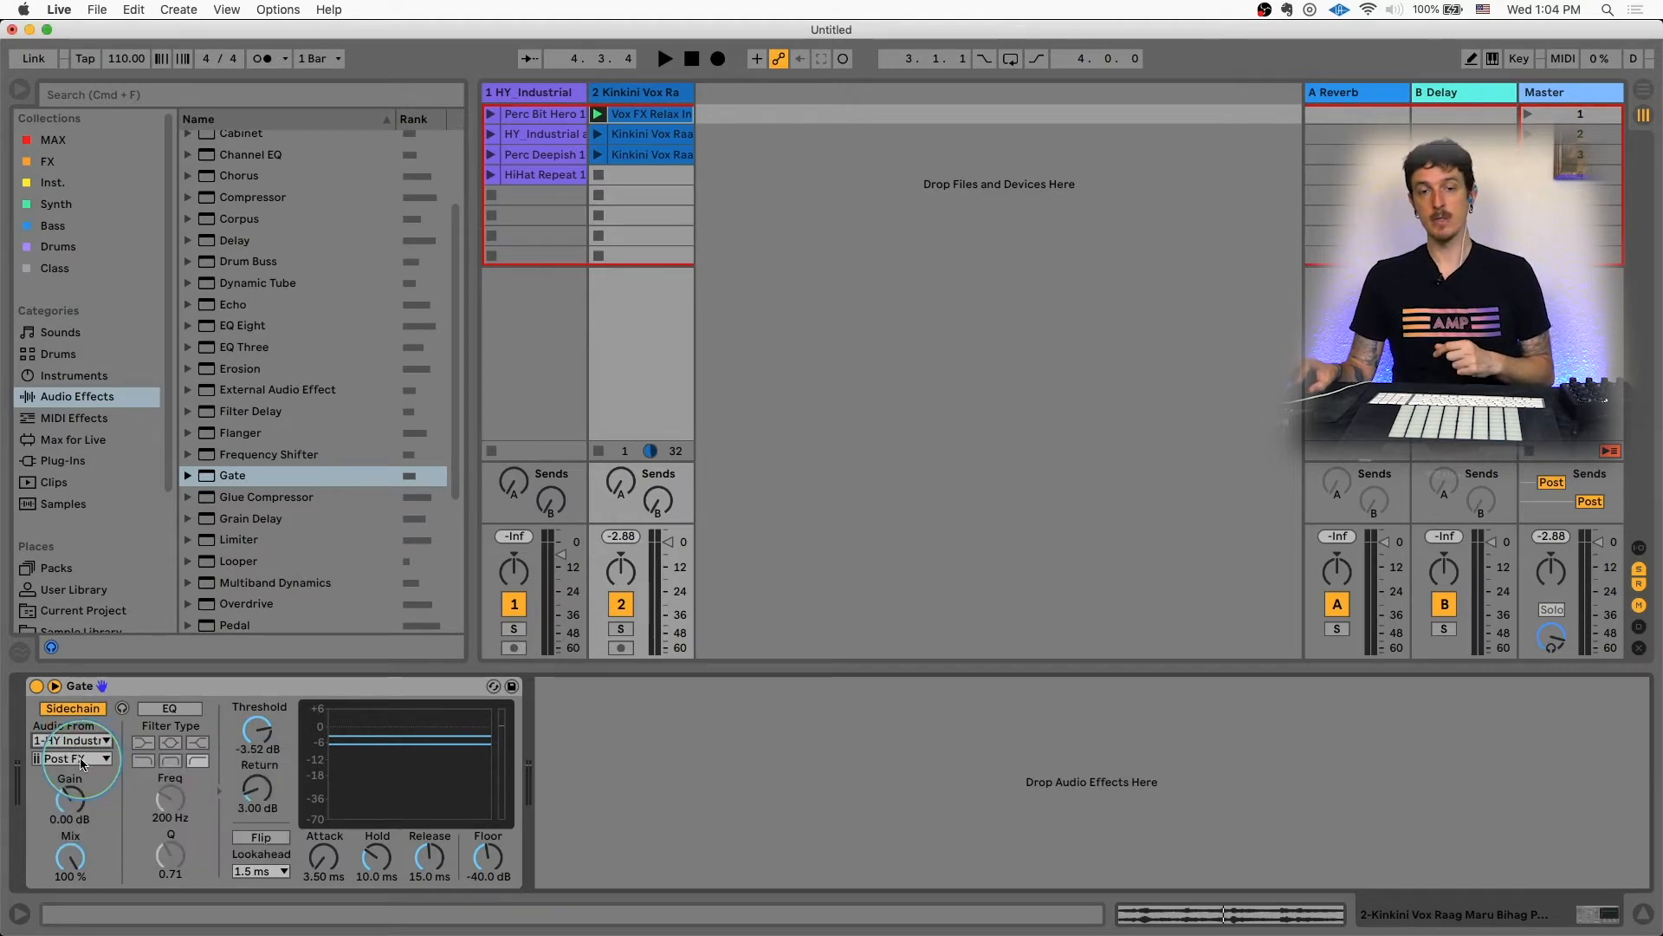
Step: Launch the Perc Bit Hero clip on track 1 and reselect the Kinkini Vox track to hear the sidechained gate
key("space")
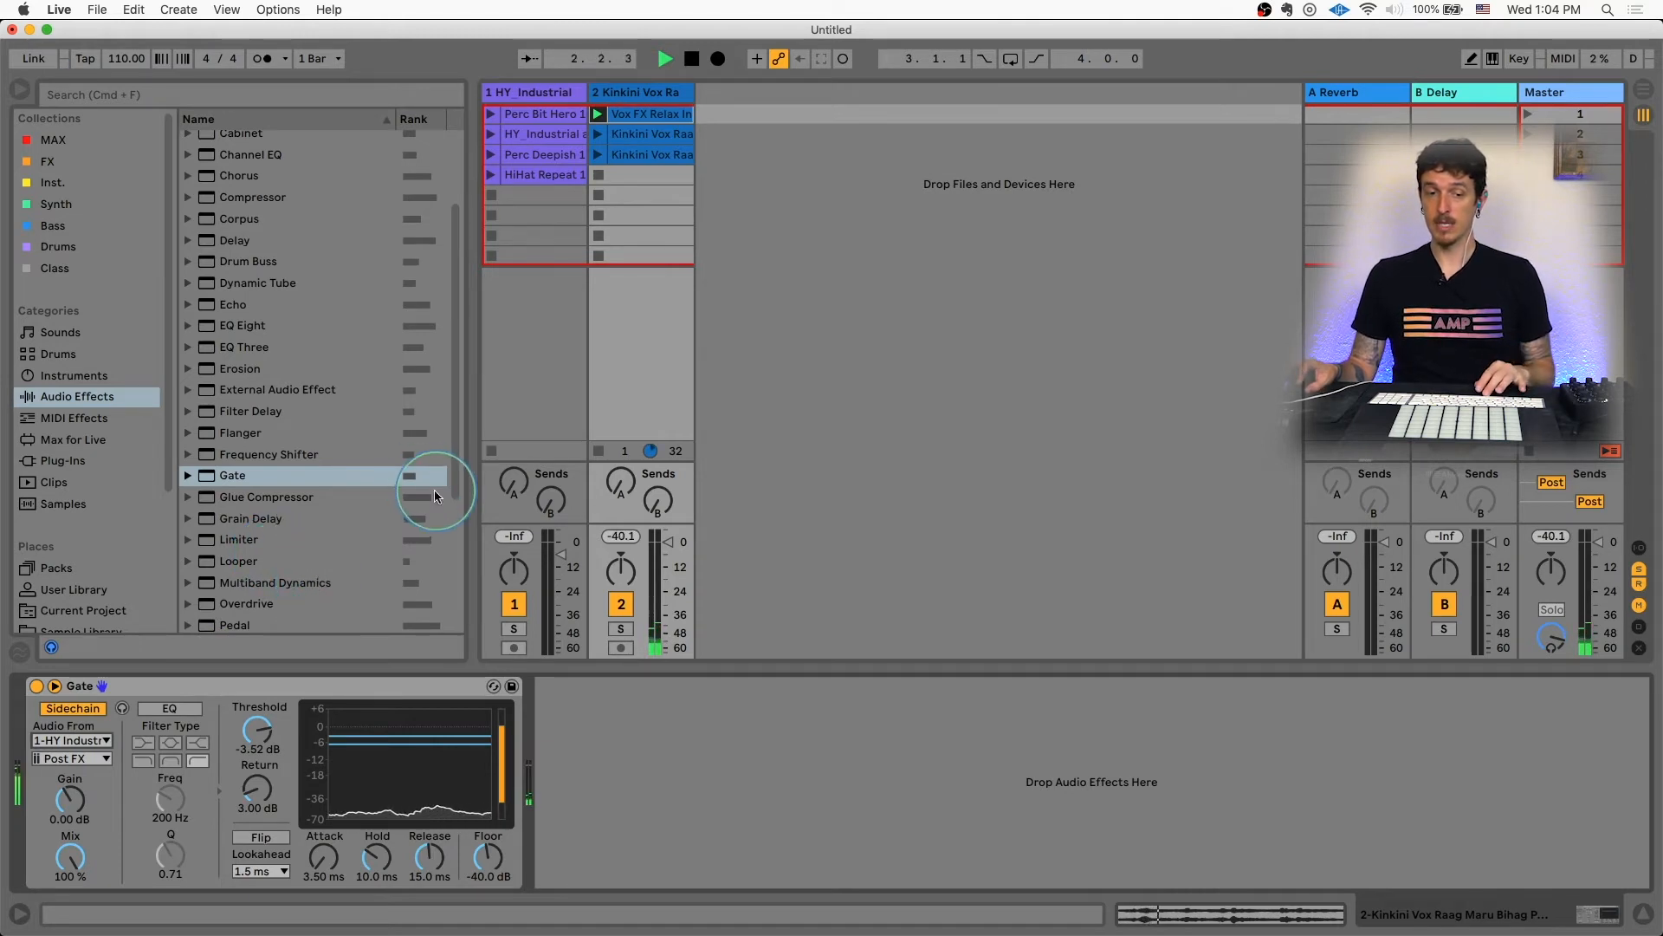
key("space")
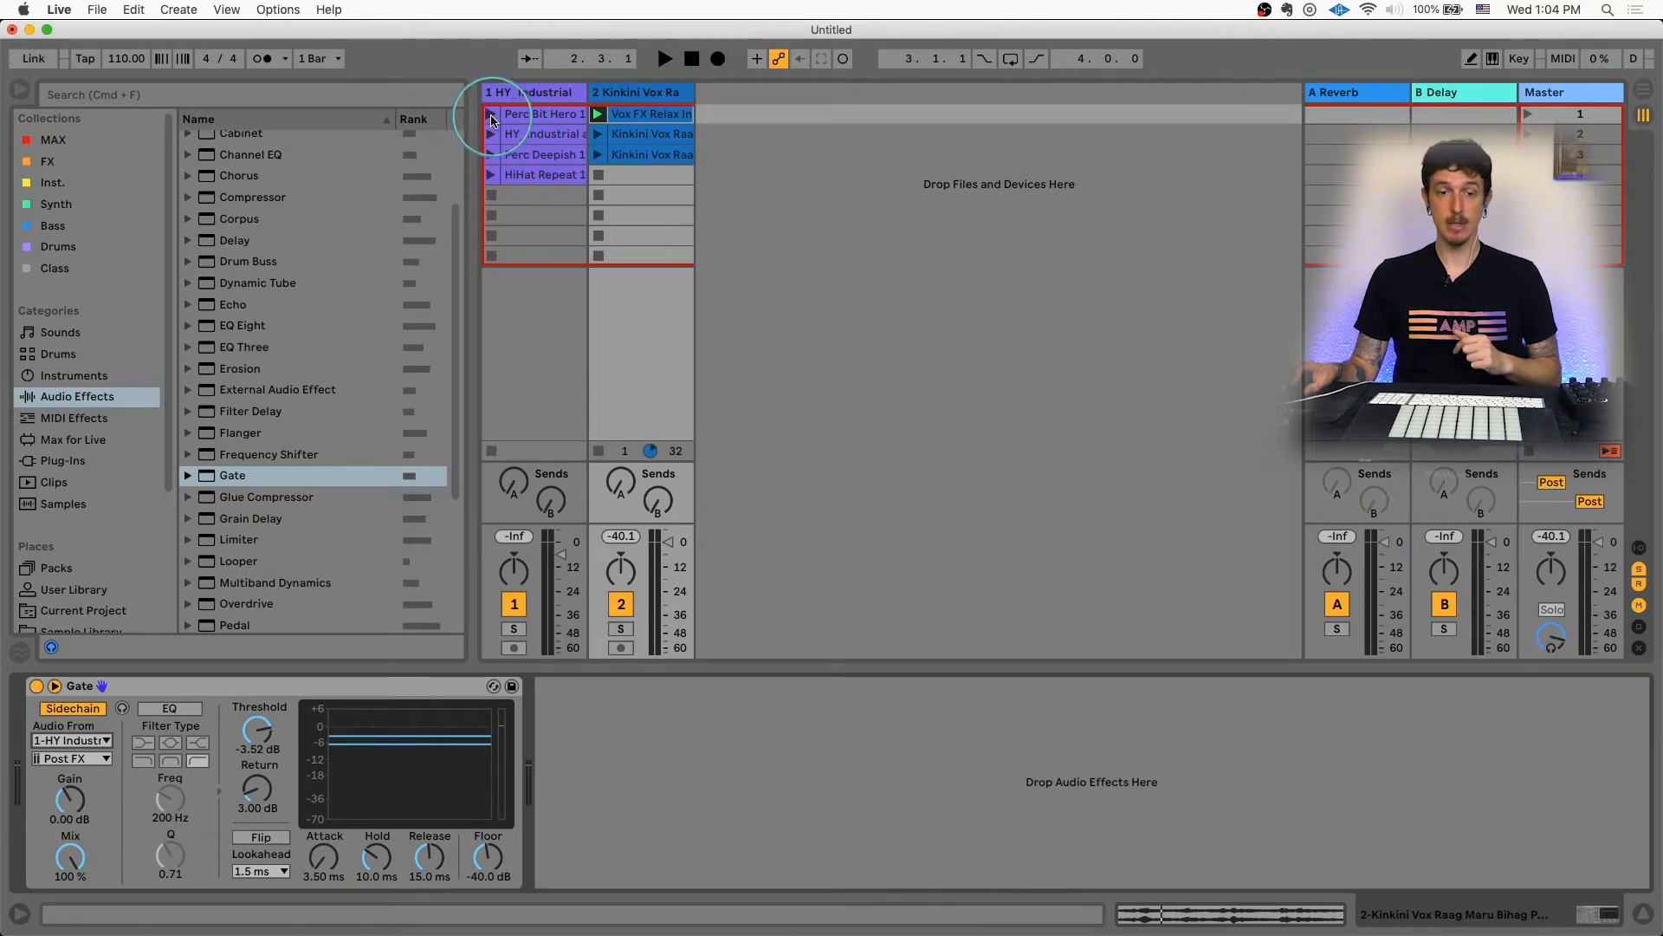
left_click(491, 115)
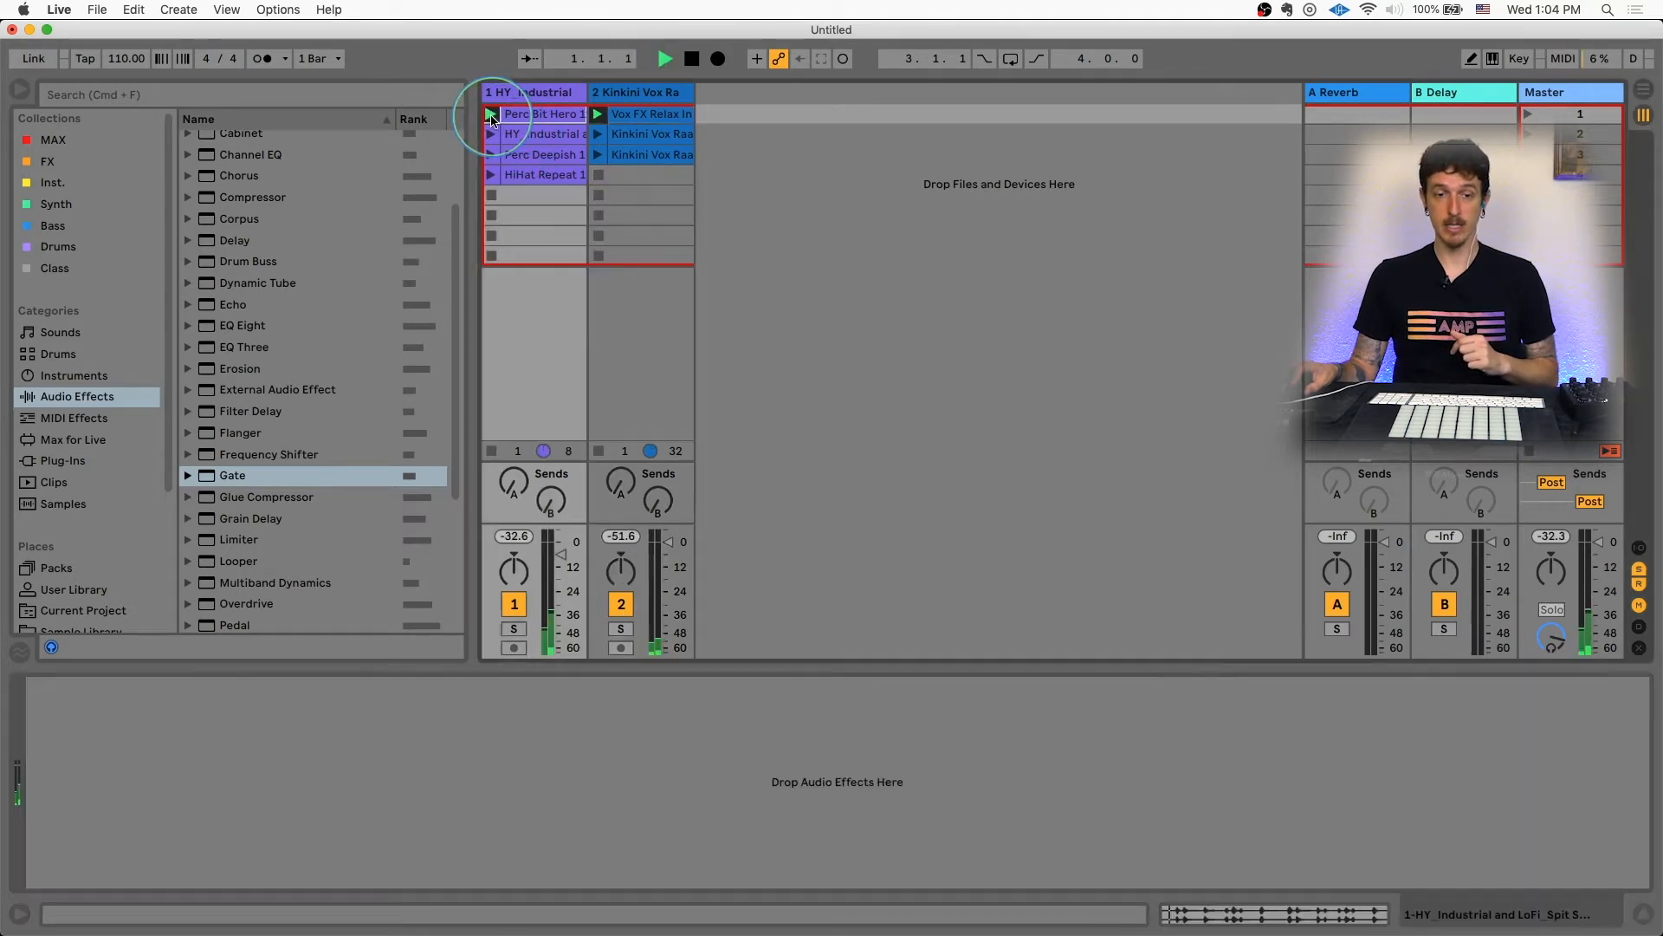
left_click(637, 94)
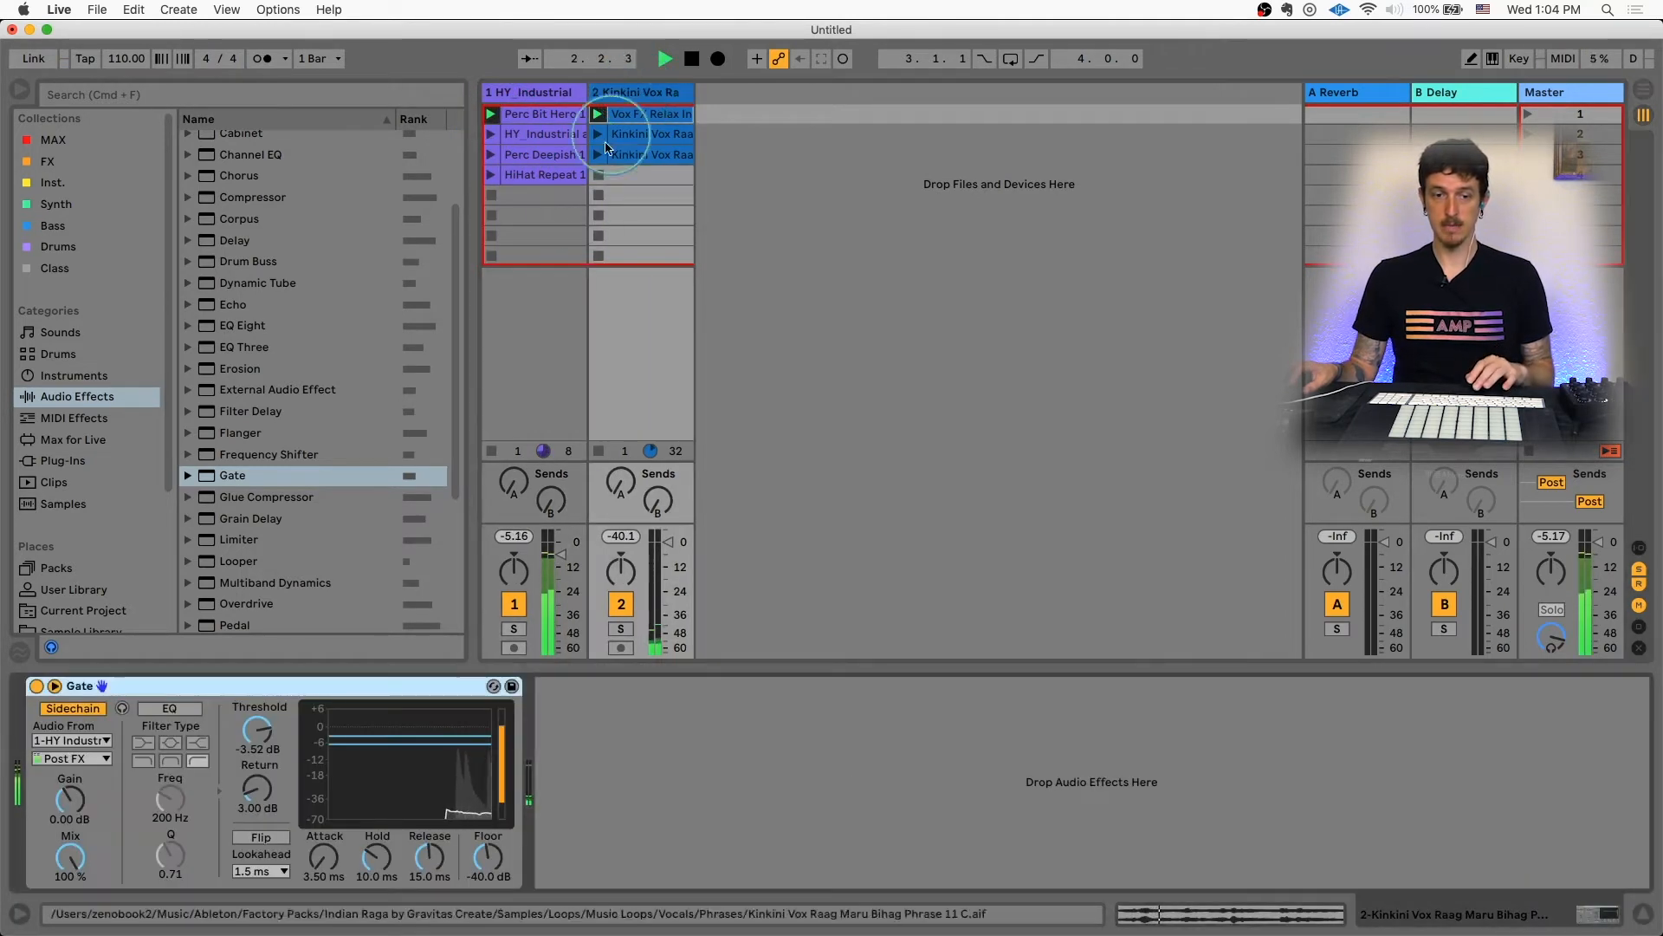
key("space")
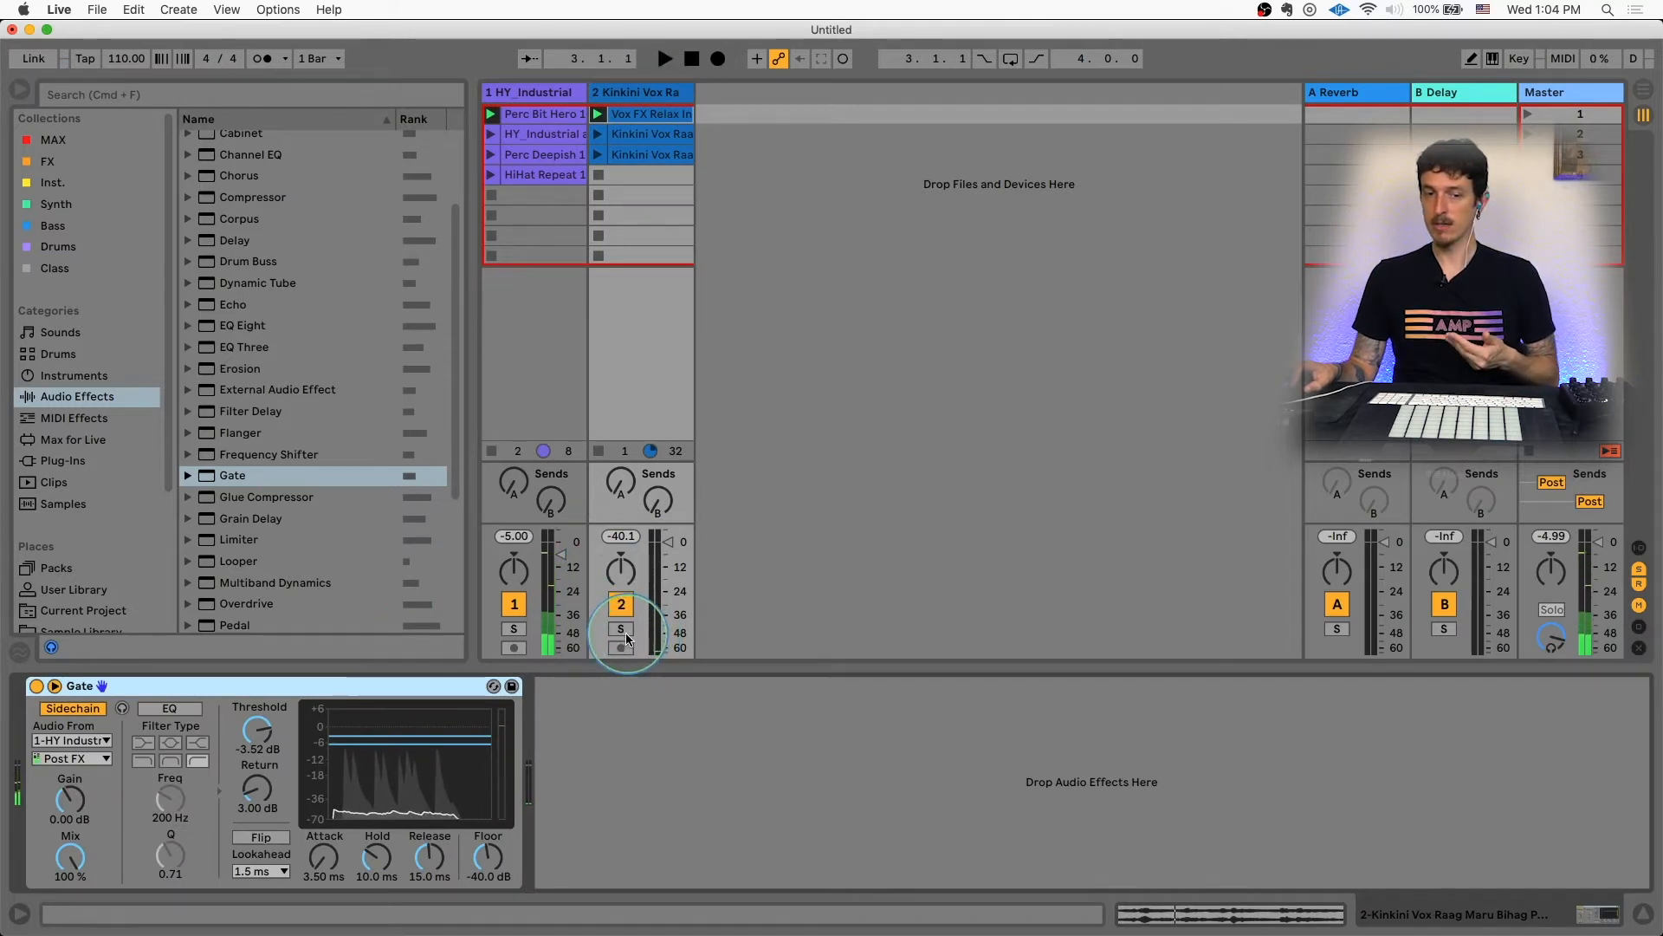
Step: Lower the Gate's threshold to -11.1 dB while playback runs
left_click(271, 738)
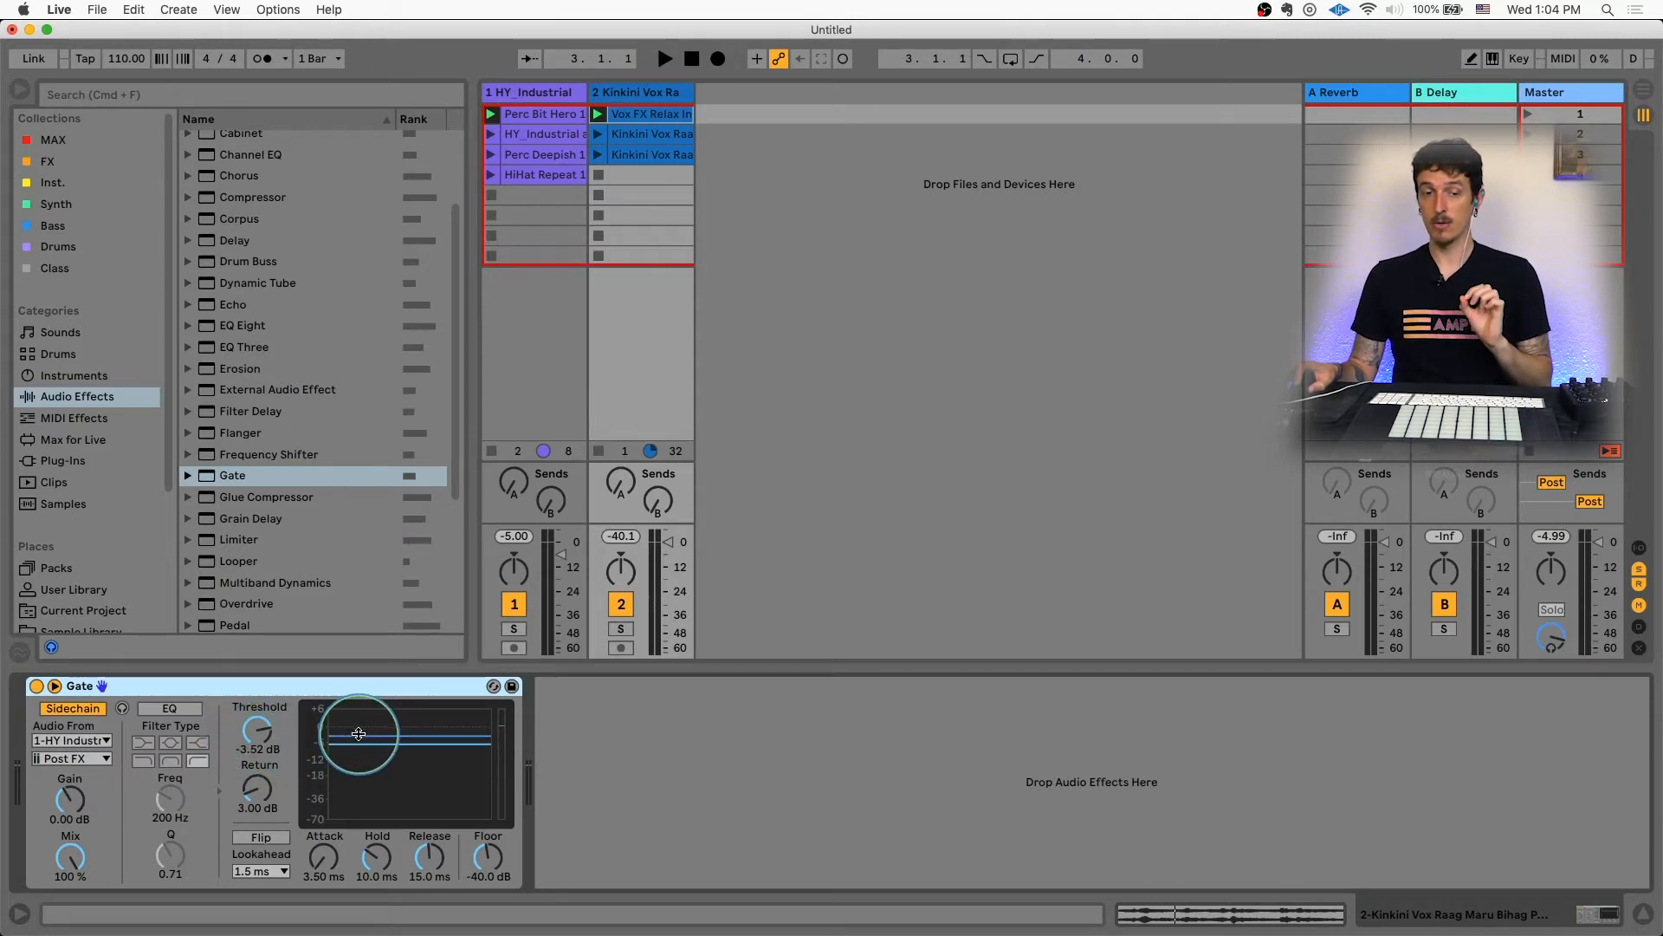
key("space")
left_click_drag(269, 746, 261, 735)
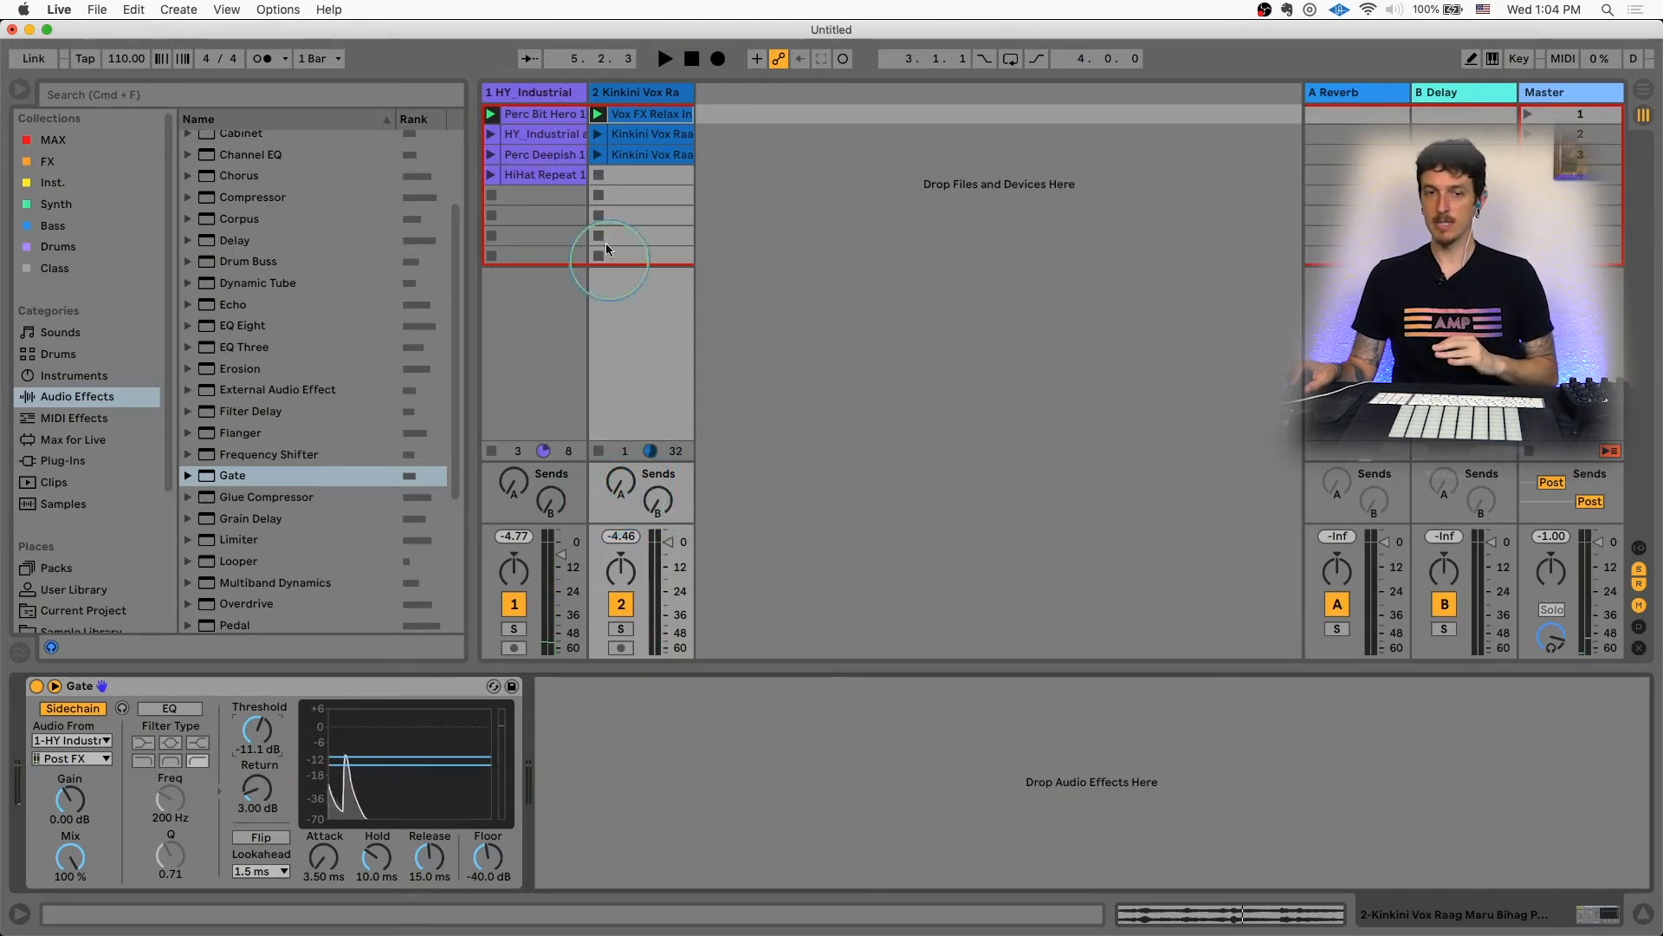
Step: Replay the Vox FX Relax clip and deactivate track 1
left_click(653, 121)
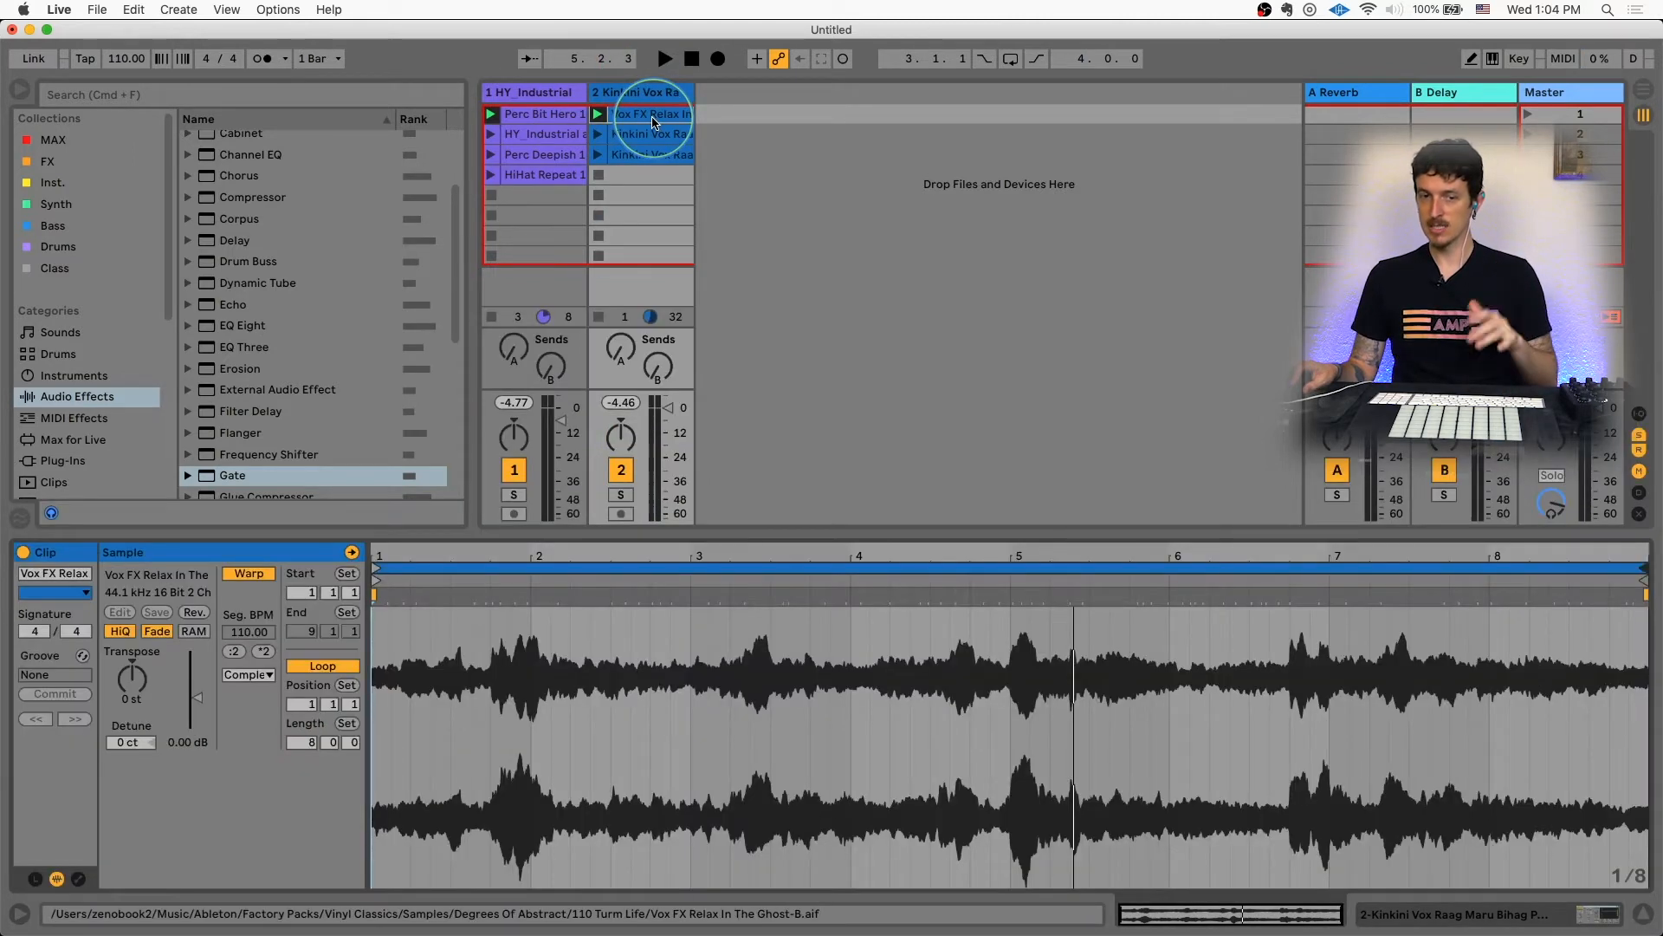
key("space")
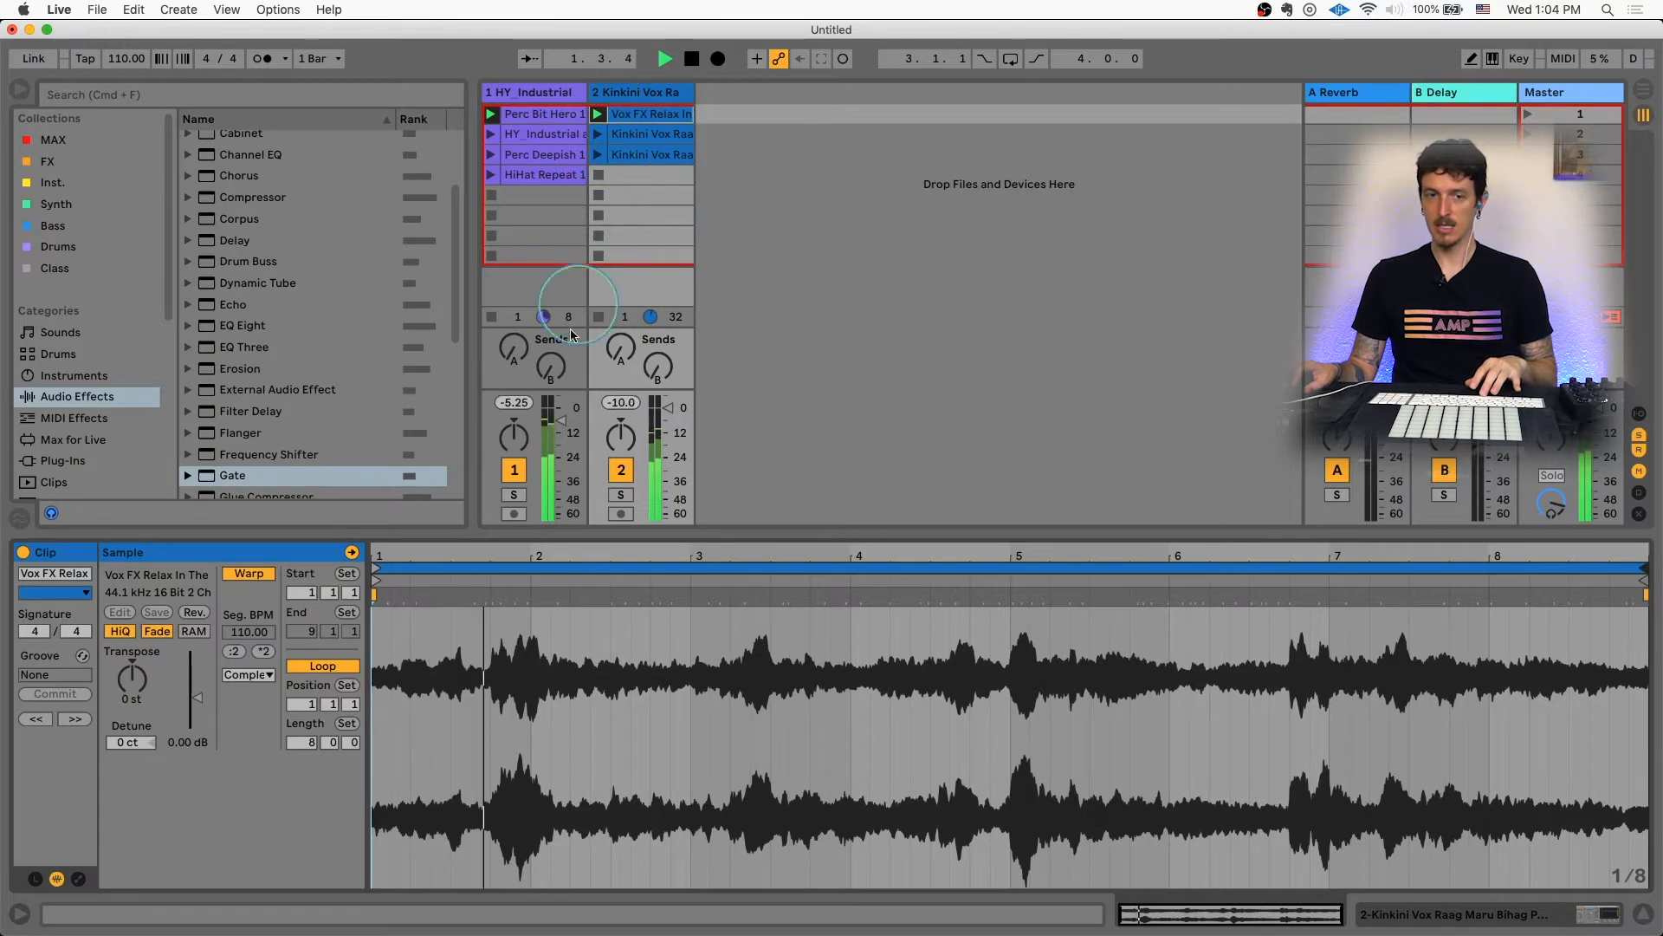
left_click(524, 470)
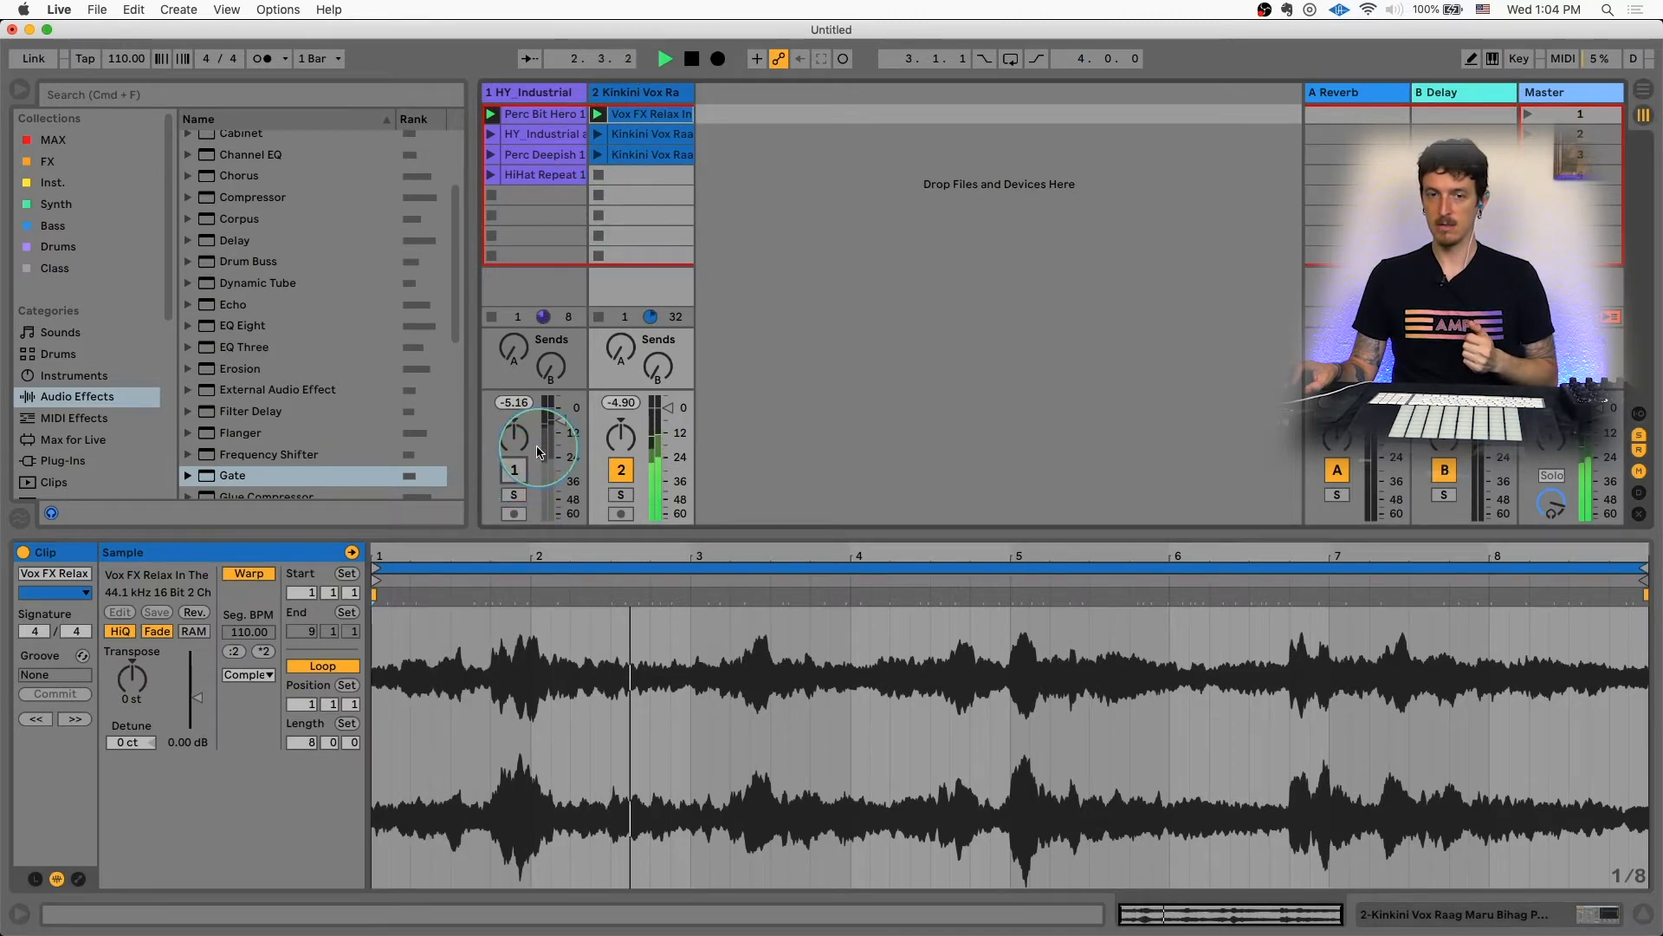
Step: Show the Kinkini Vox track's Gate and lower its threshold to -14.0 dB, then stop playback
double_click(629, 94)
left_click(257, 730)
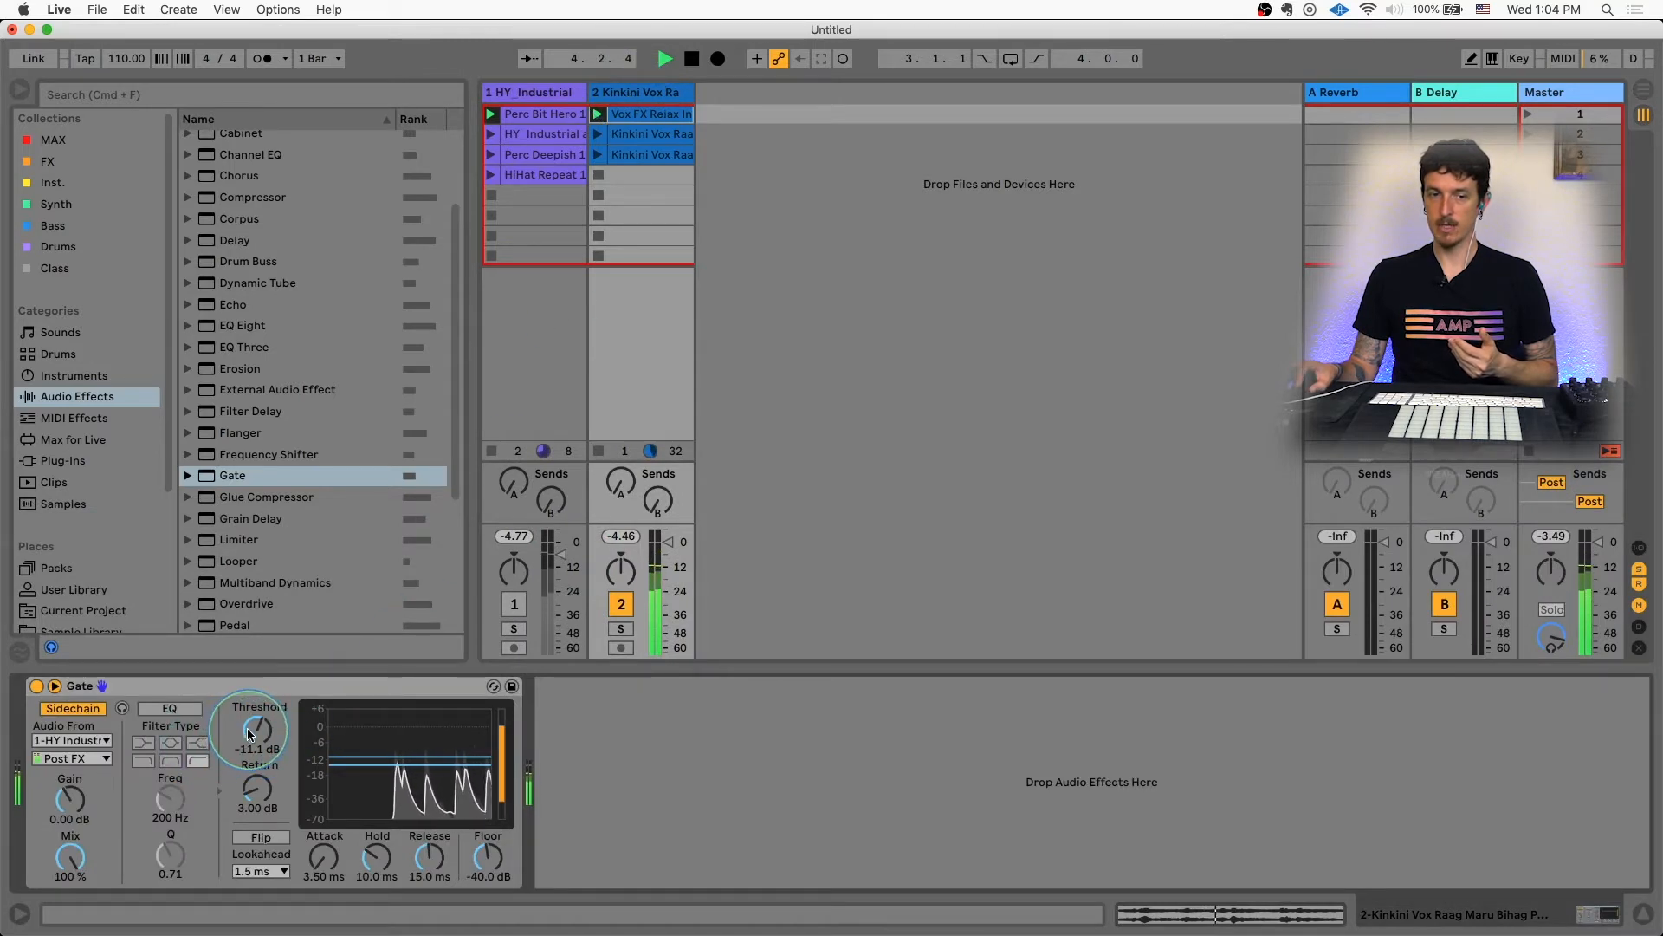
left_click_drag(257, 731, 256, 748)
key("space")
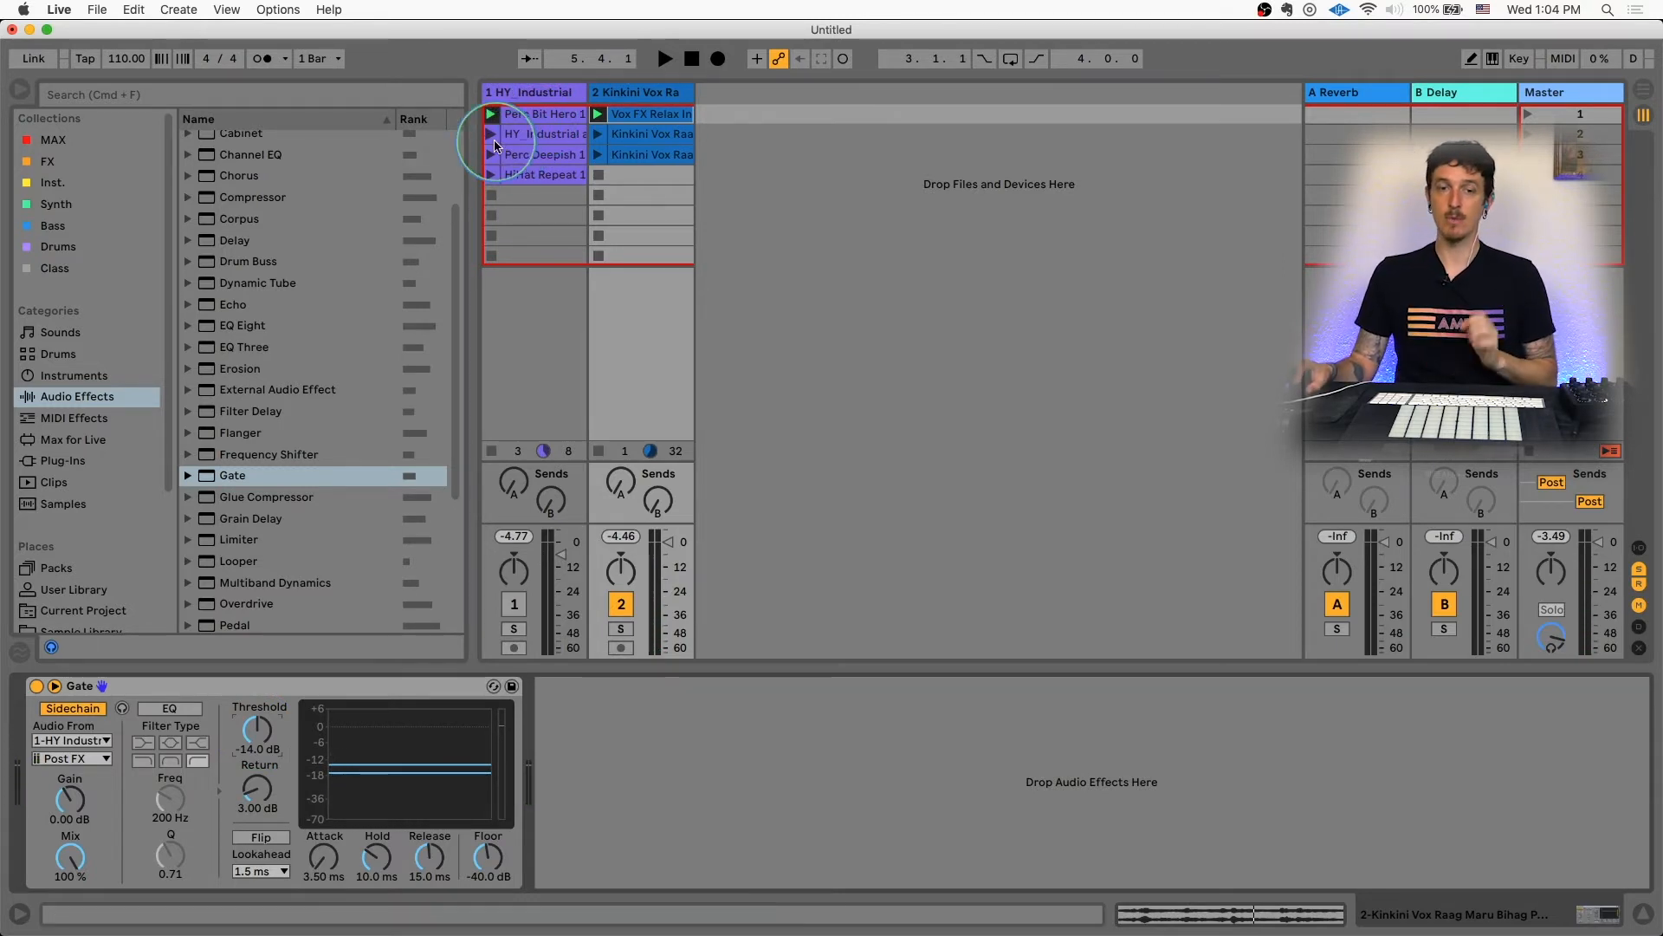
Step: Reactivate track 1 and launch the HY Industrial and Kinkini Vox clips together
left_click(514, 604)
left_click(491, 133)
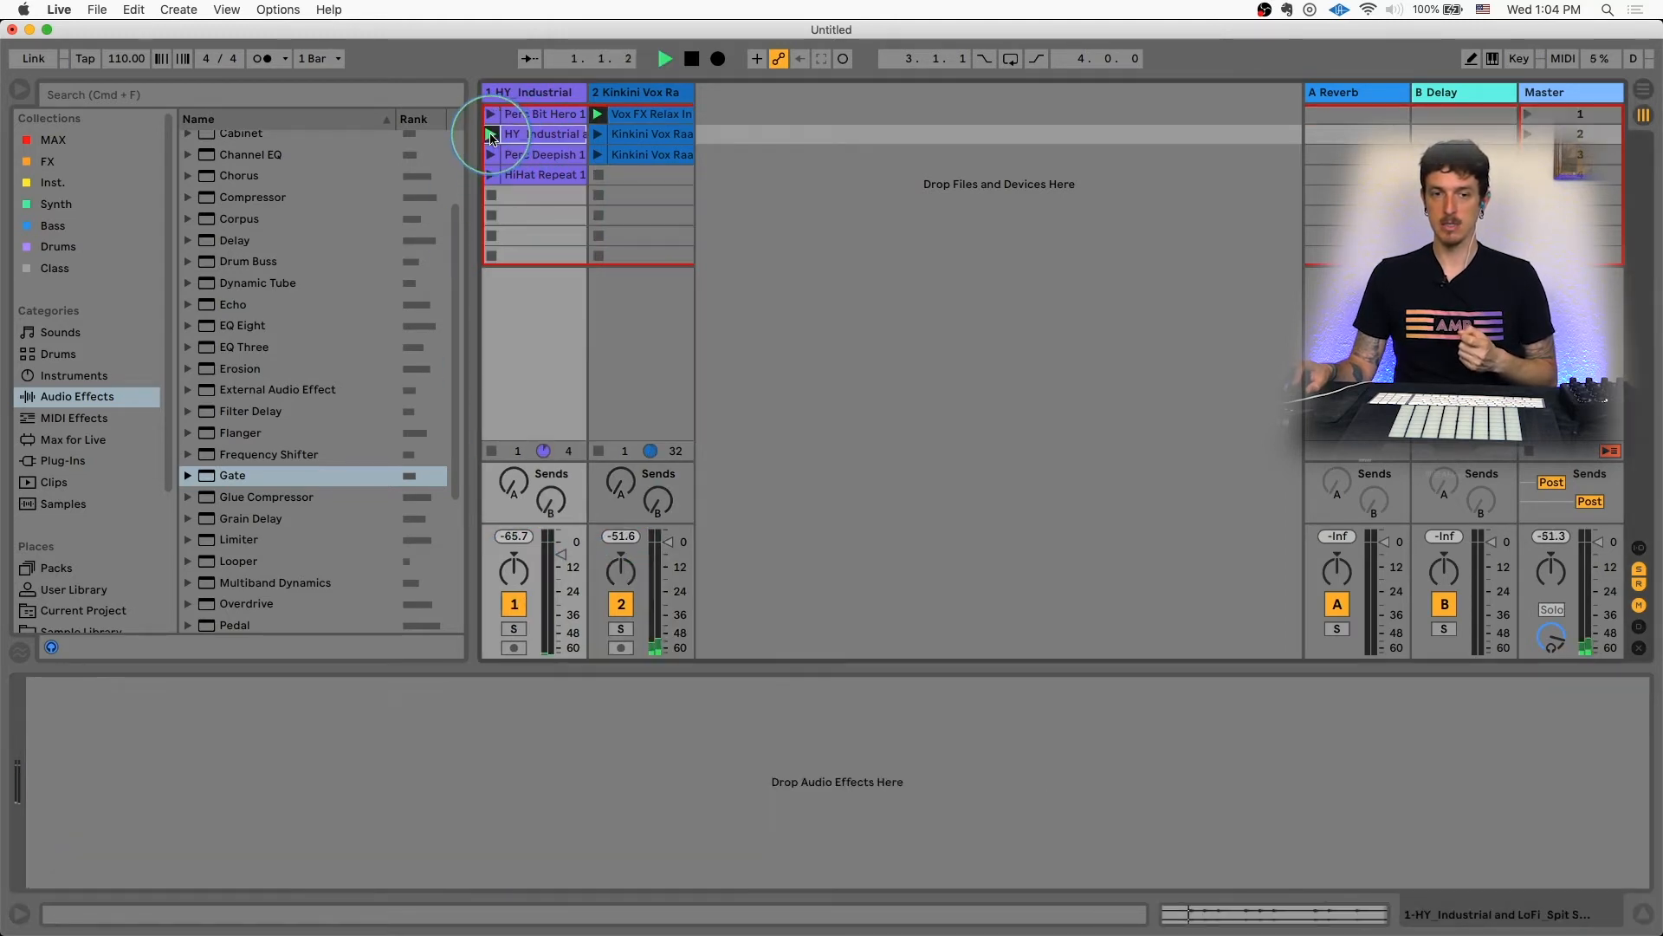
left_click(641, 133)
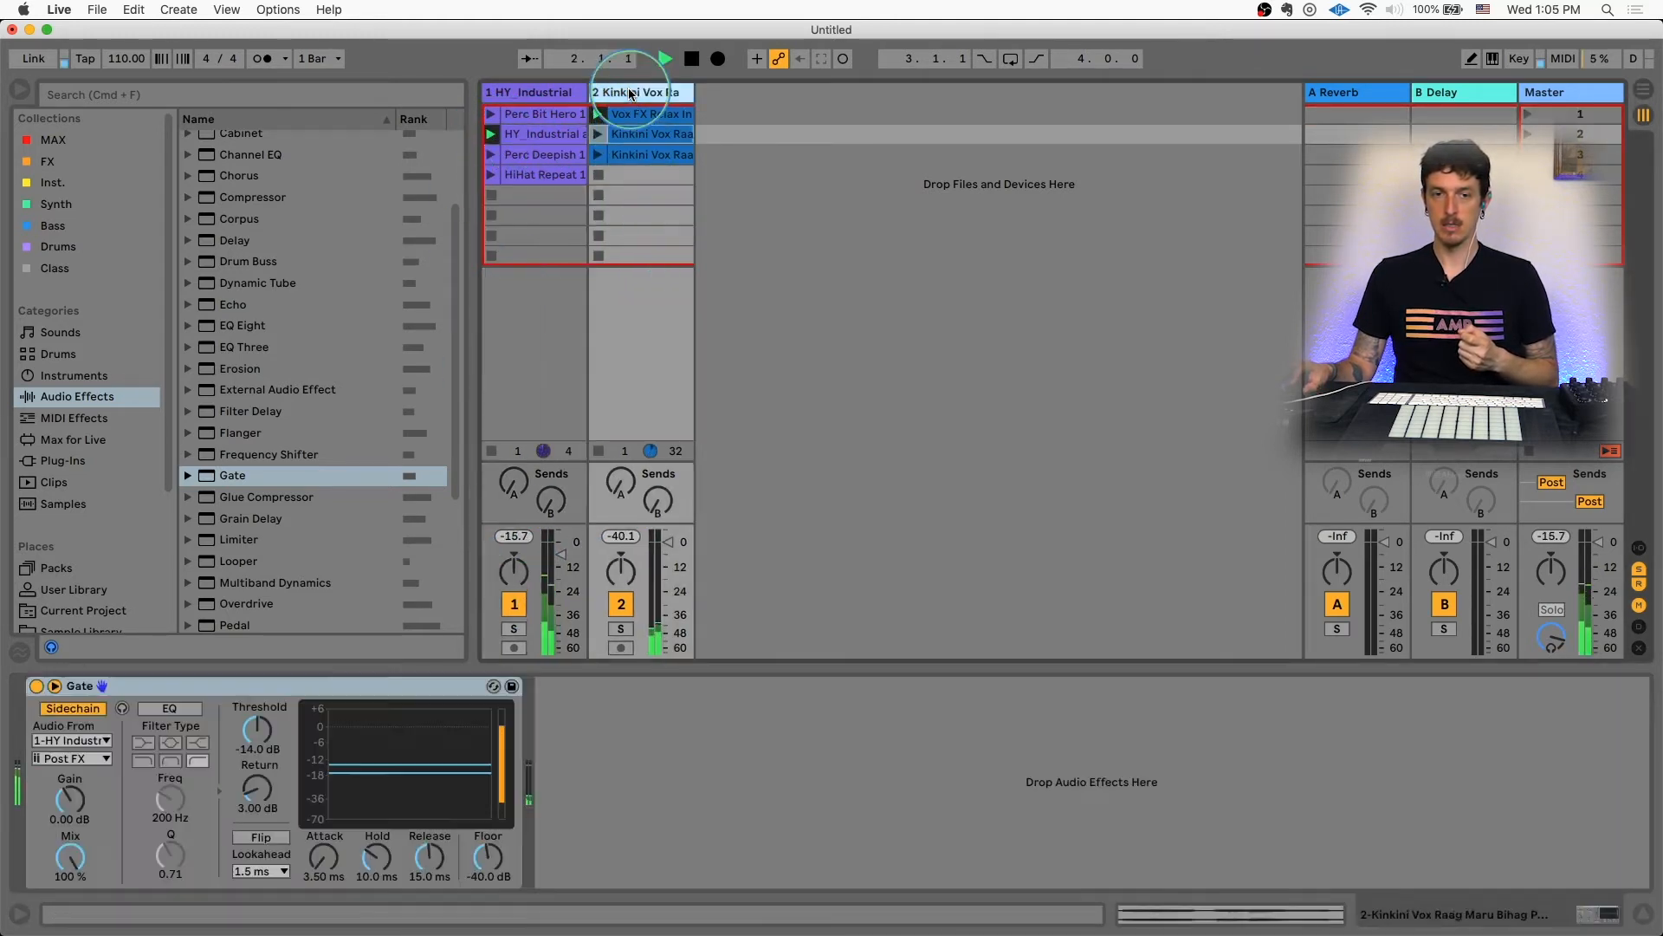
Step: Deactivate track 1 and lower the Gate's threshold to -27.6 dB
left_click_drag(259, 743, 259, 741)
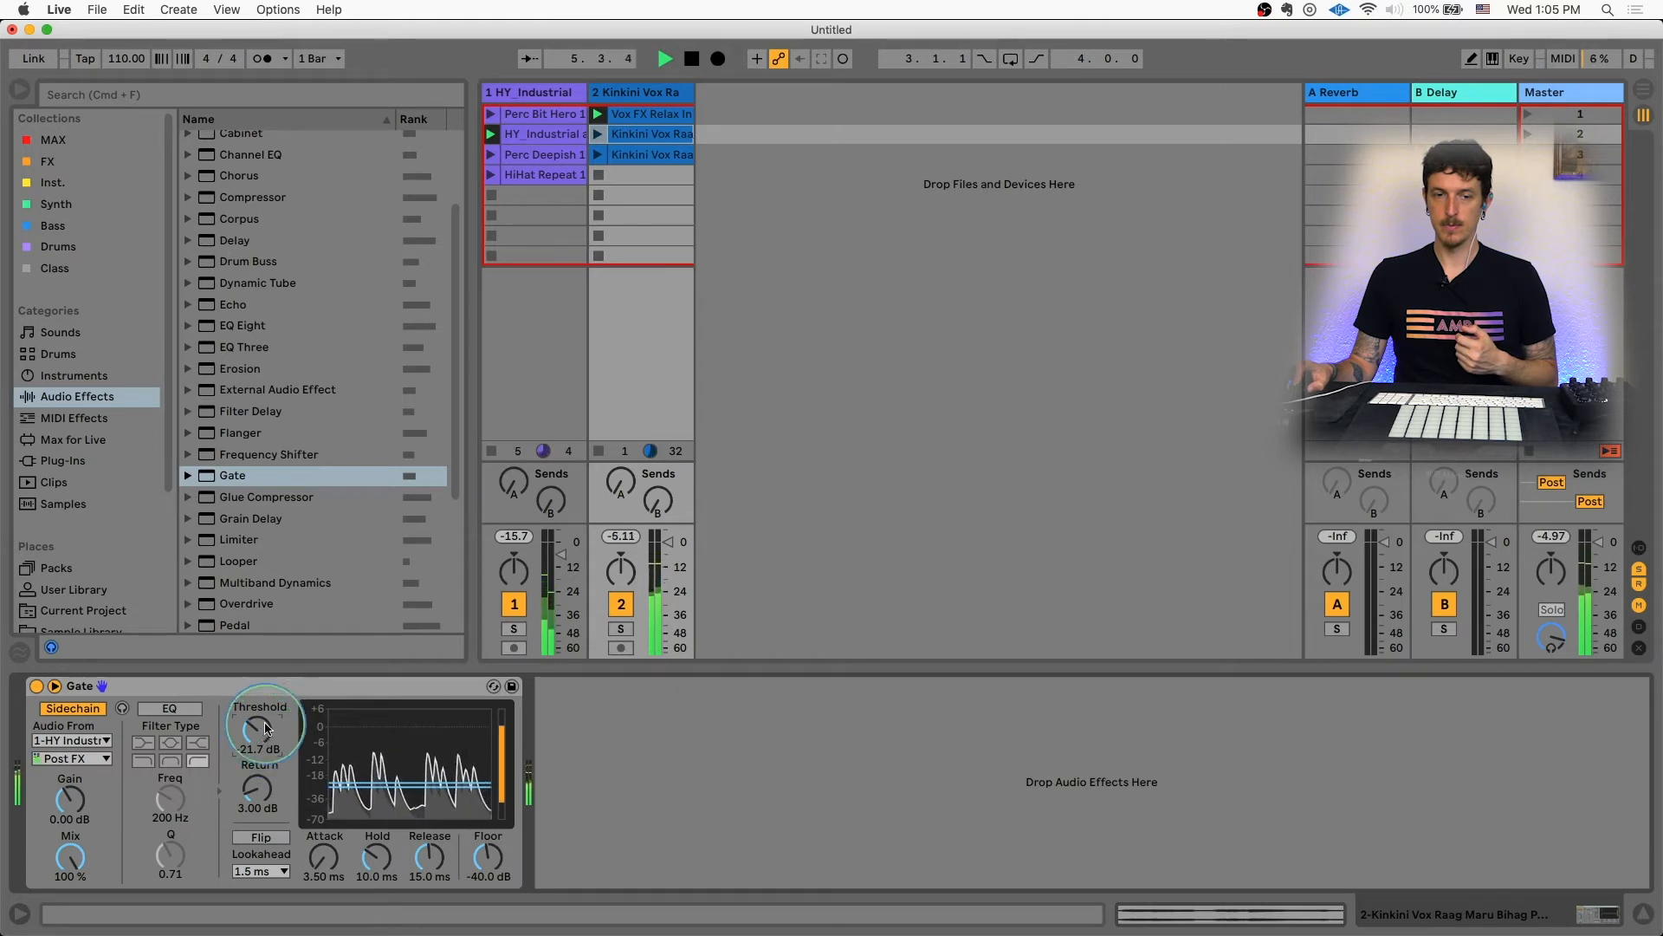
left_click(515, 605)
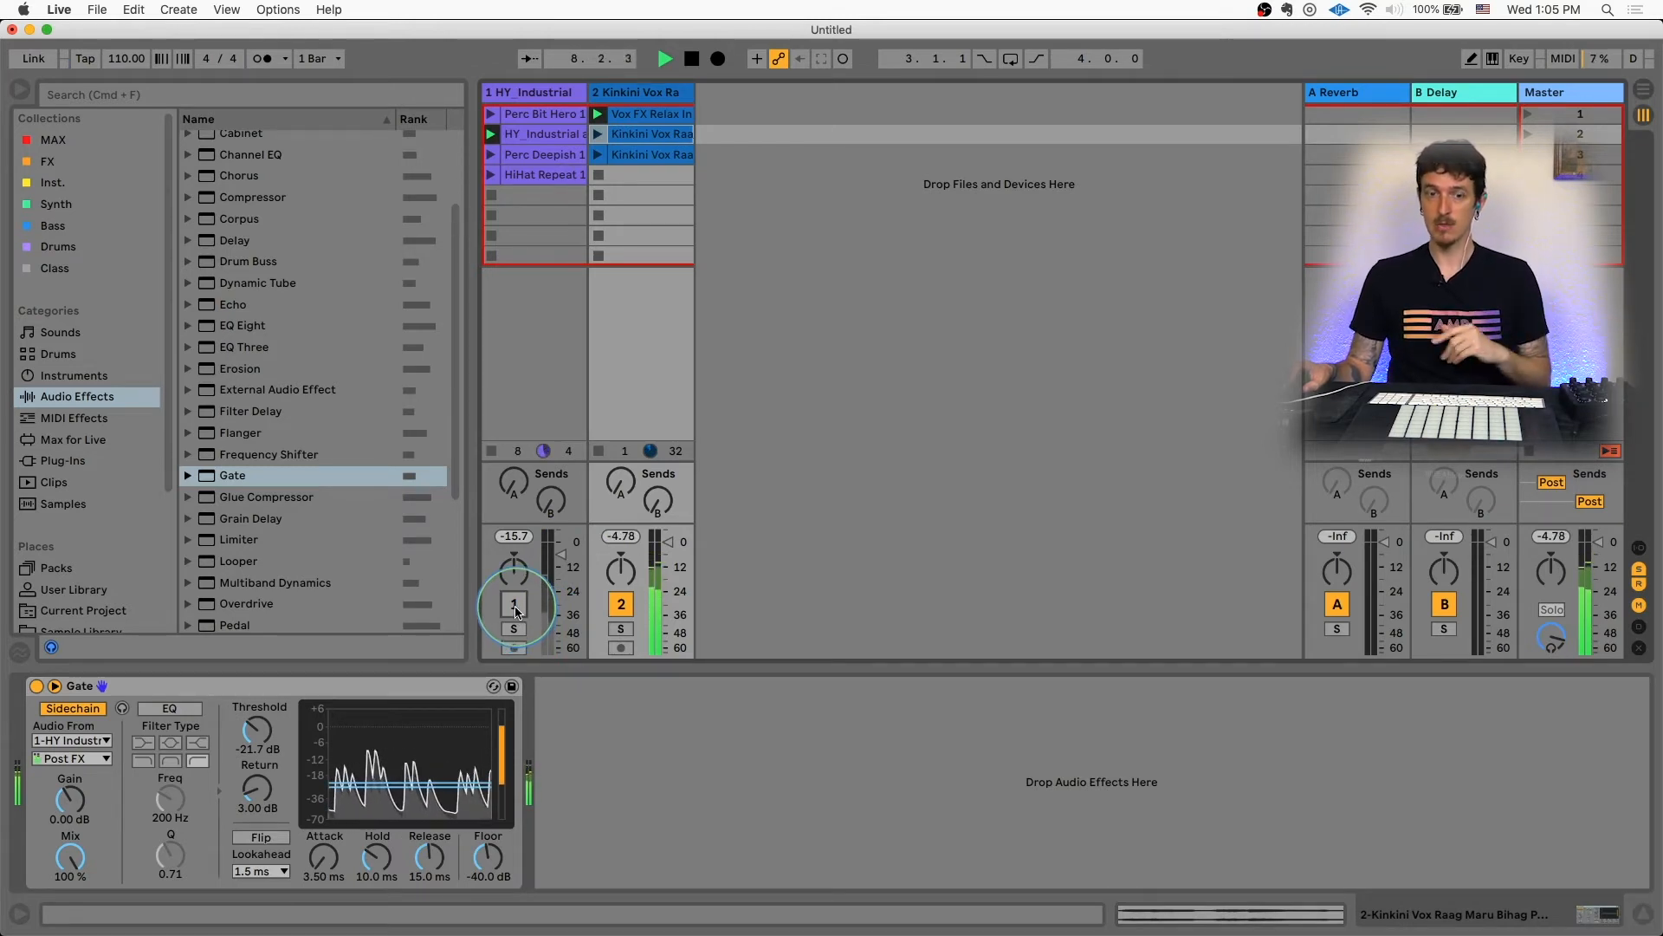
left_click_drag(262, 741, 263, 763)
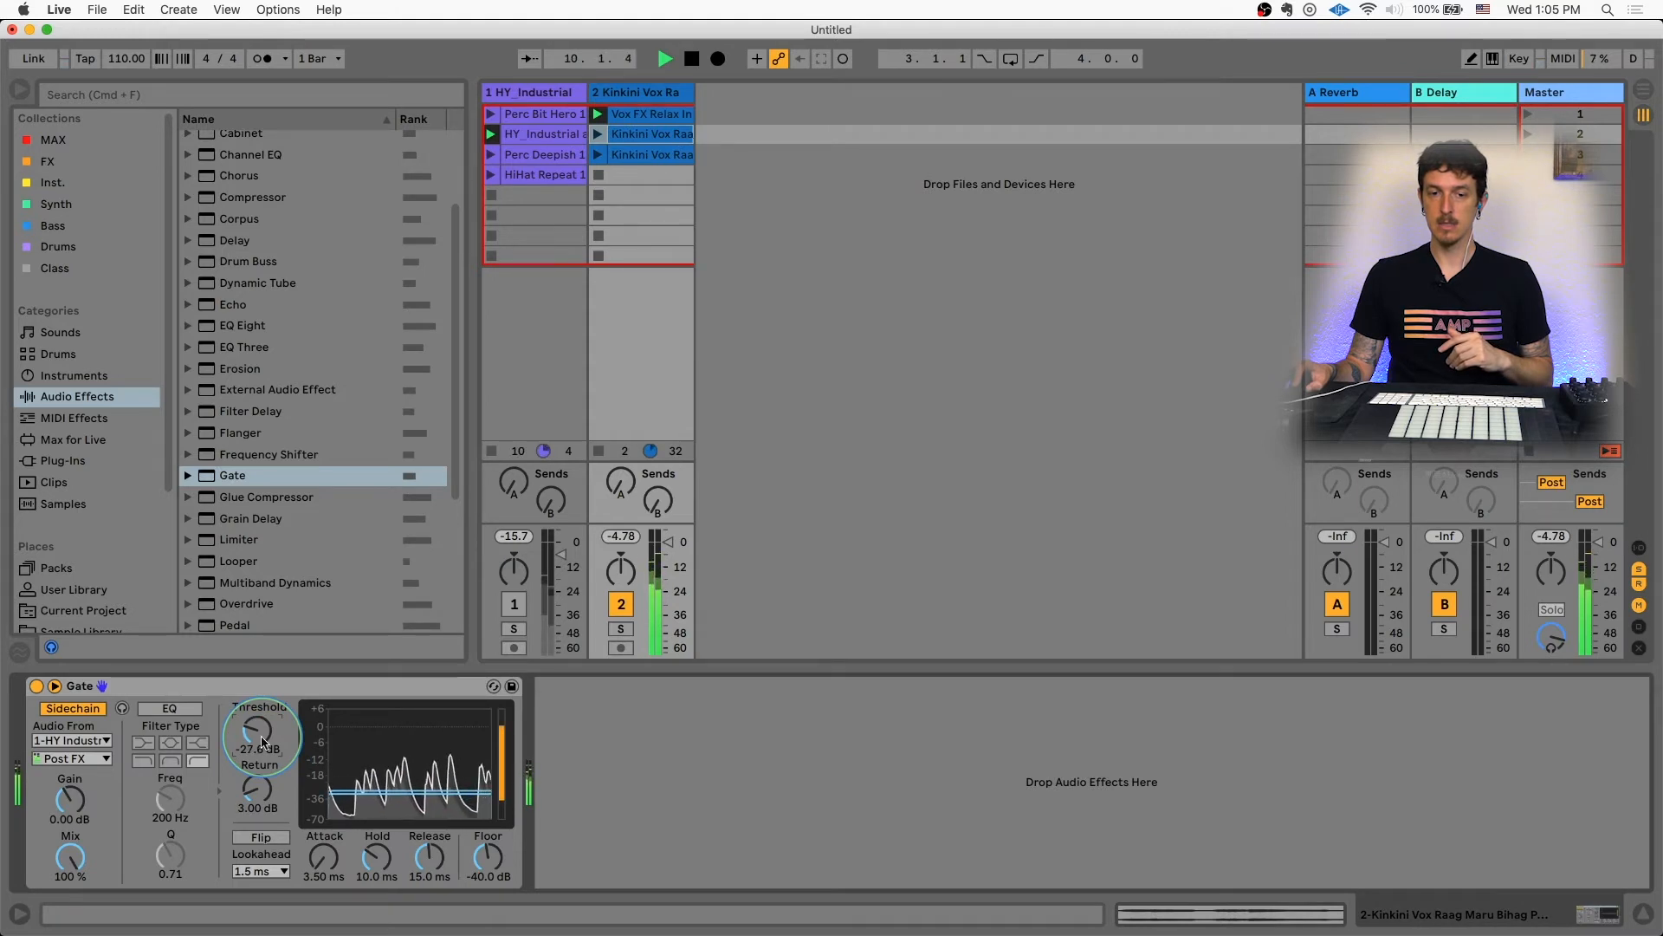
Step: Launch the Perc Deepish clip, reactivate track 1 and launch the HiHat Repeat clip
left_click(491, 157)
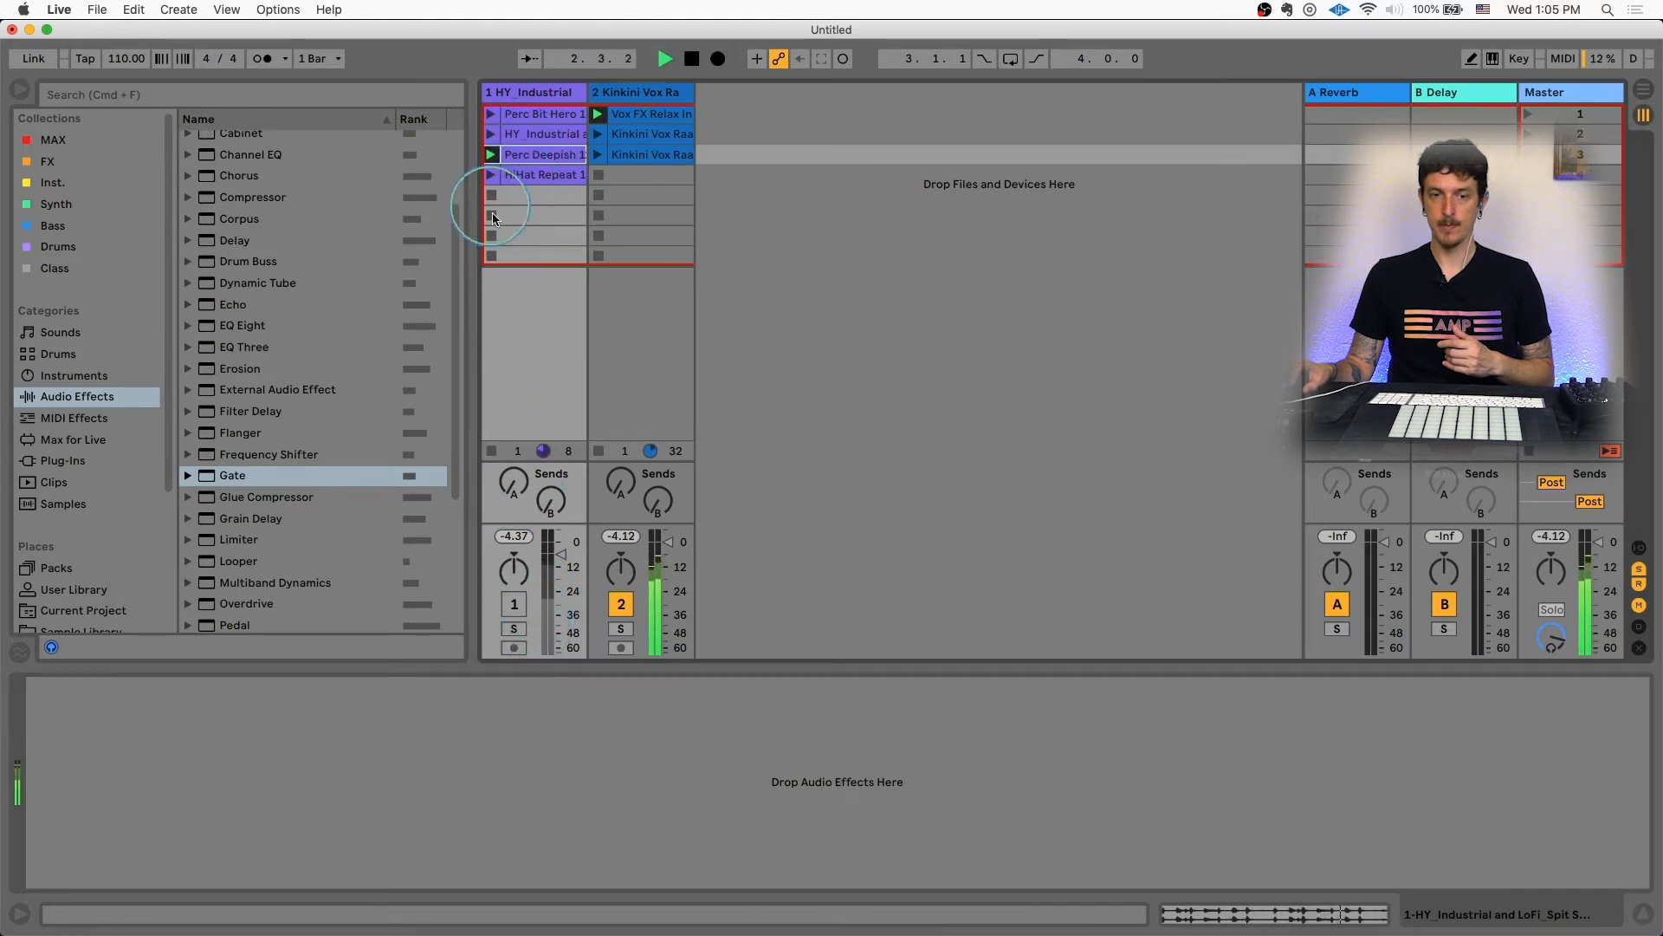
left_click(513, 606)
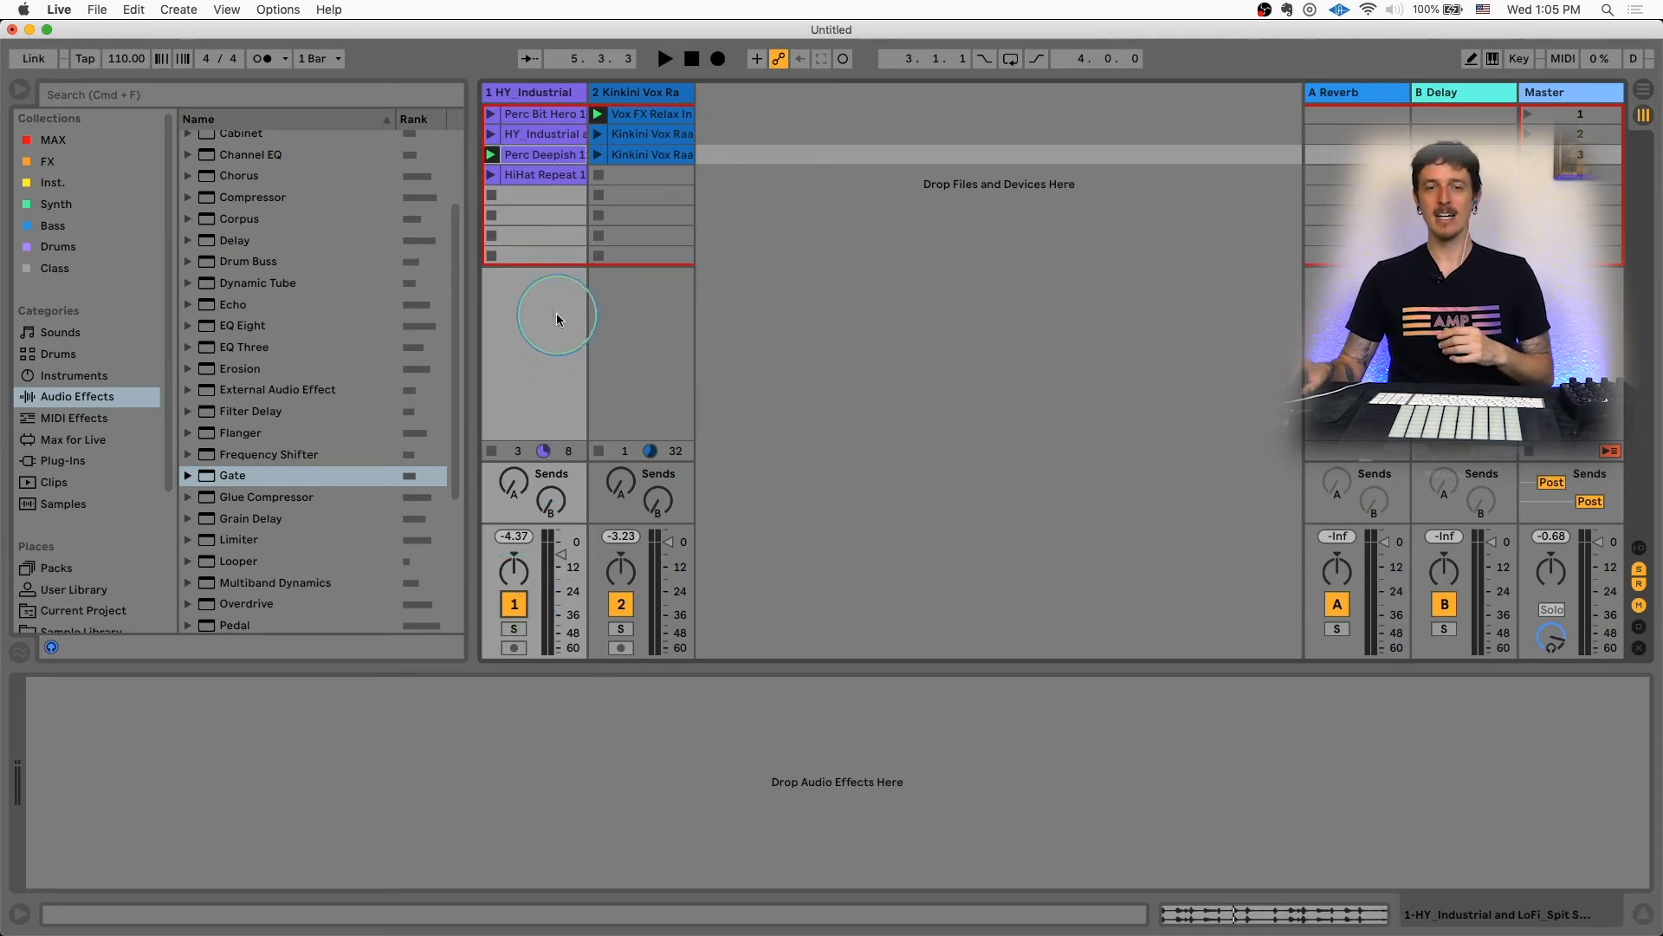
left_click(492, 175)
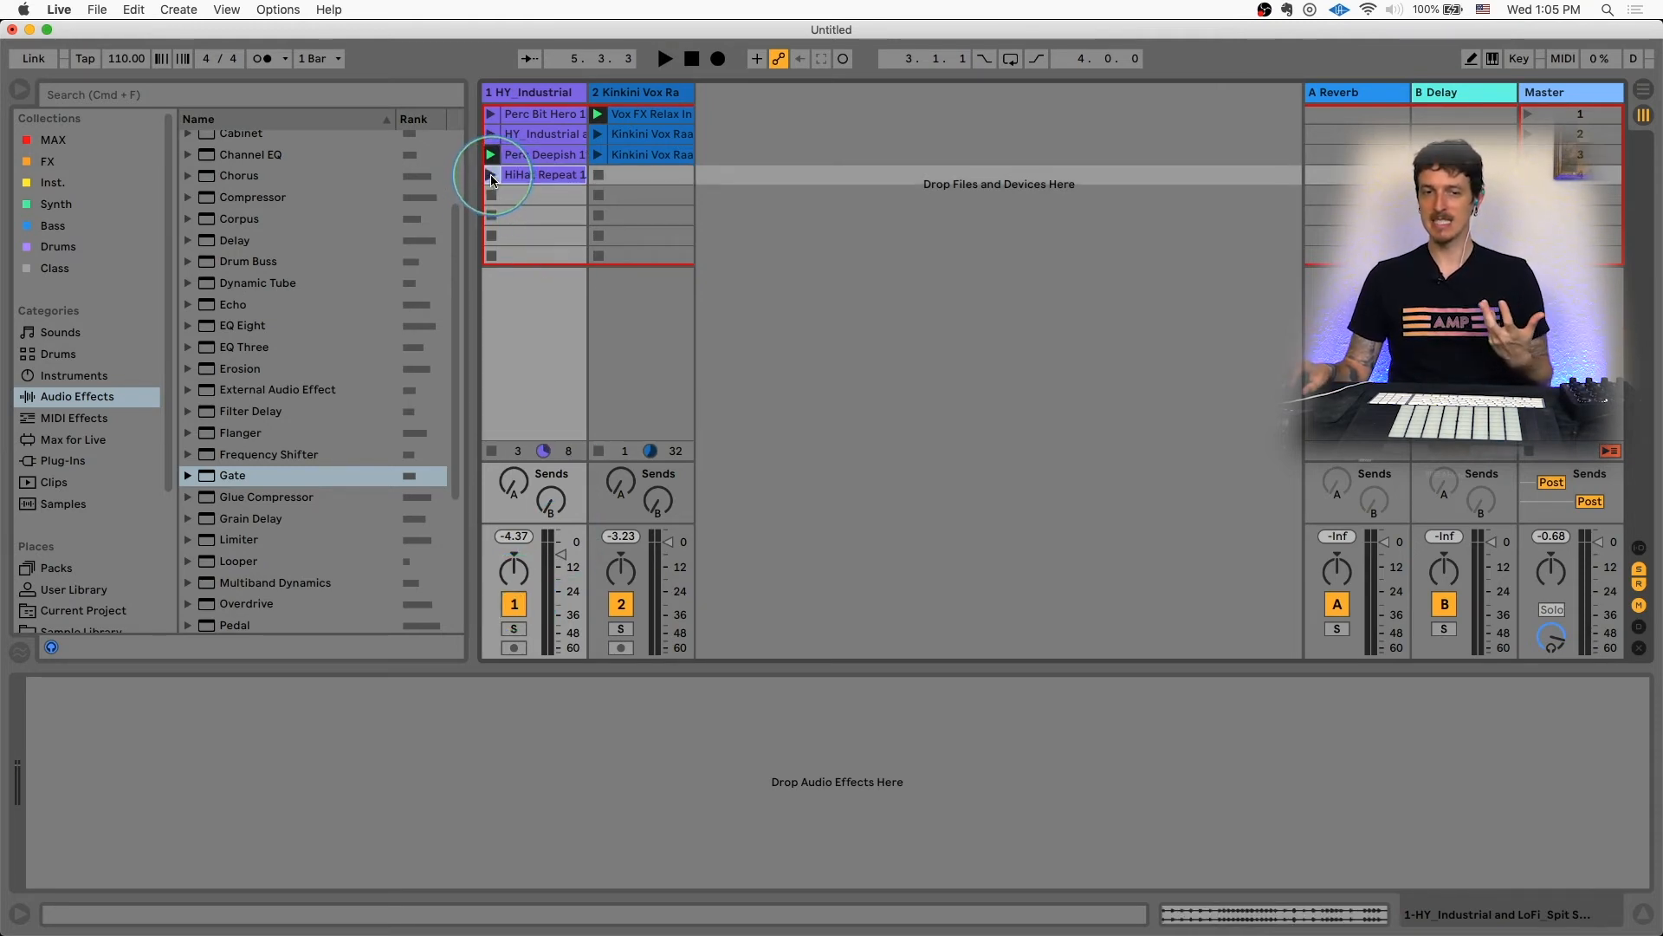
Step: Launch the Perc Bit Hero and Kinkini Vox clips, then stop the clip on track 1
left_click(605, 347)
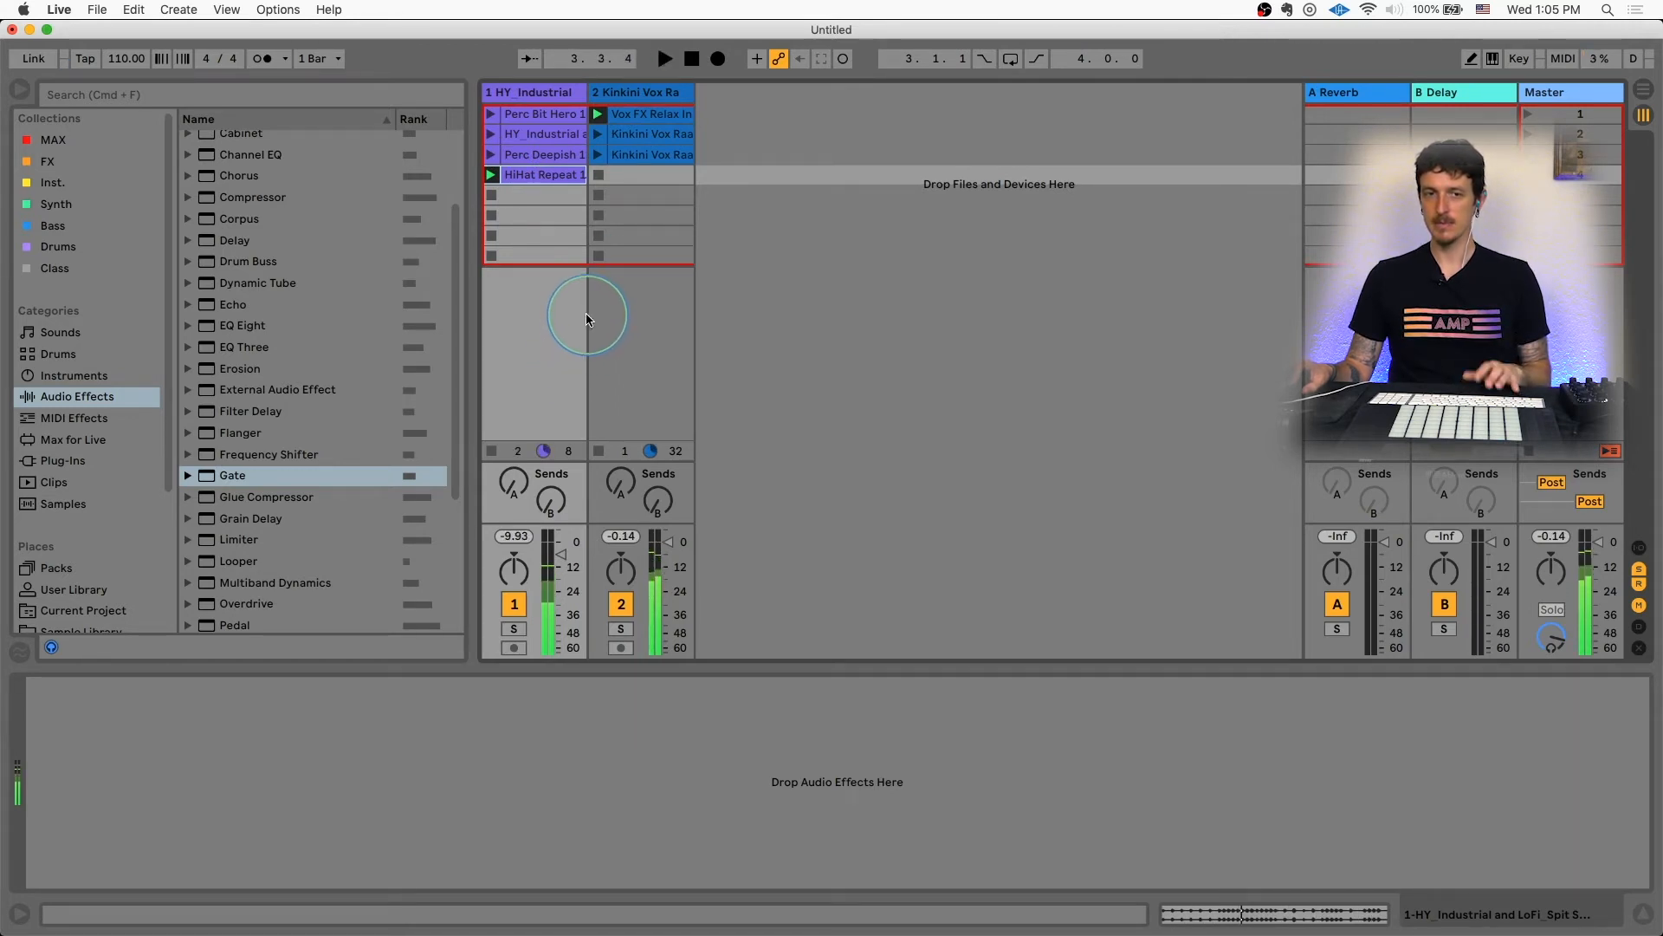
left_click(491, 114)
left_click(645, 134)
left_click(492, 450)
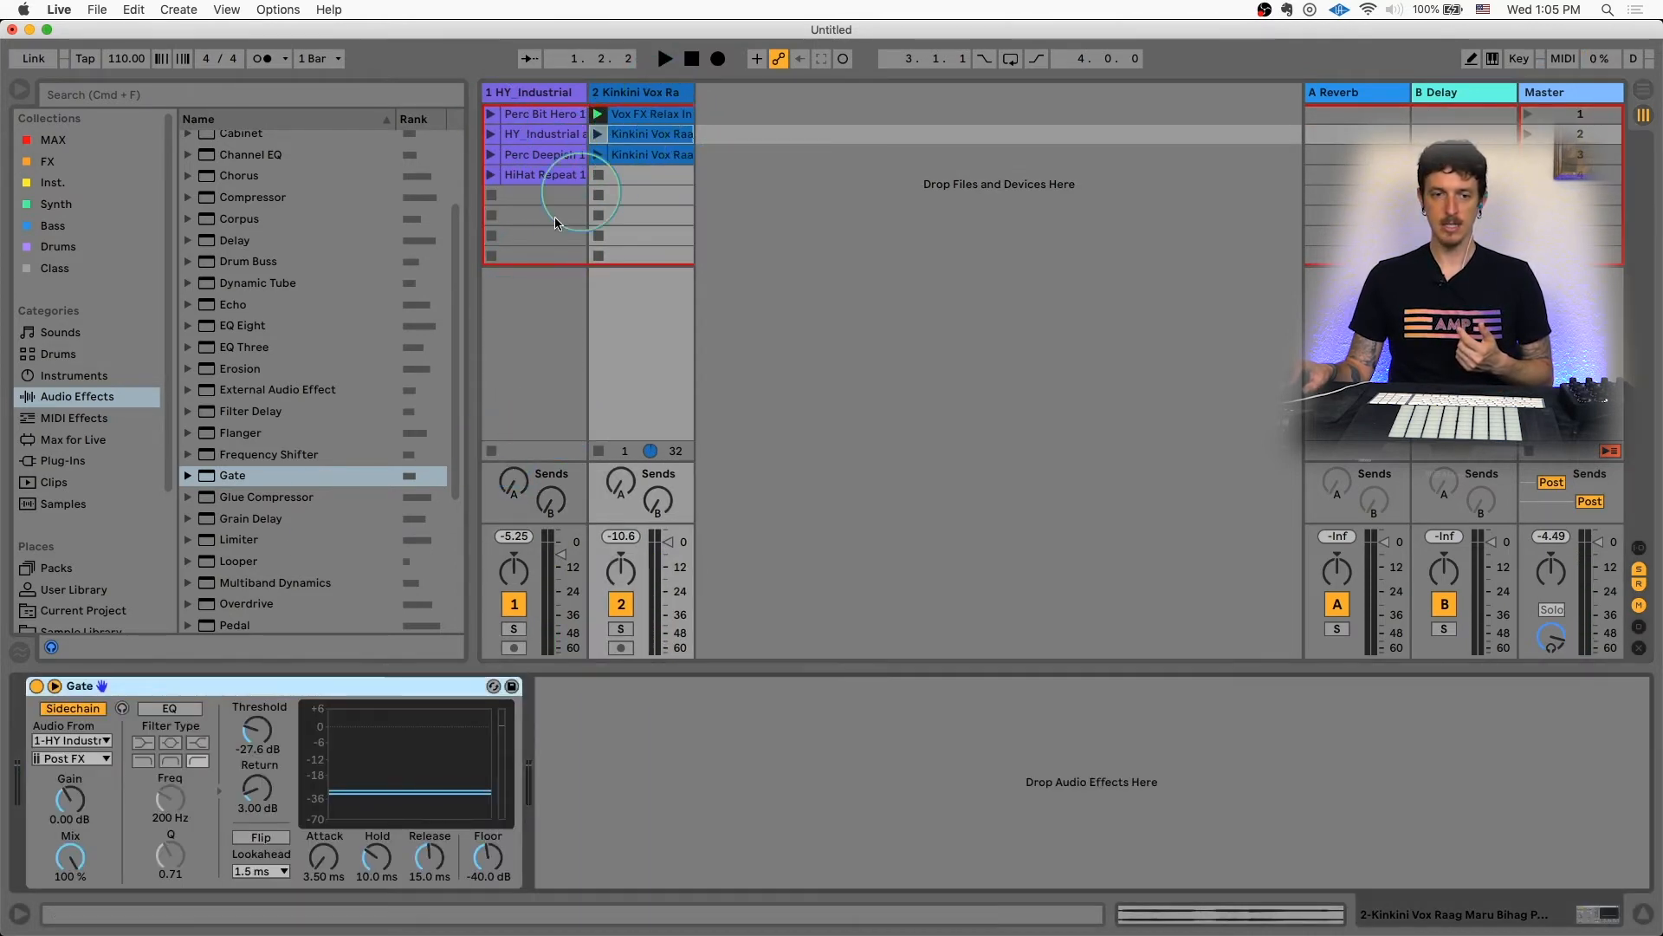
Step: Bypass the Gate and launch the second Kinkini Vox Raag clip, opening it in the clip view
left_click(37, 685)
left_click(598, 134)
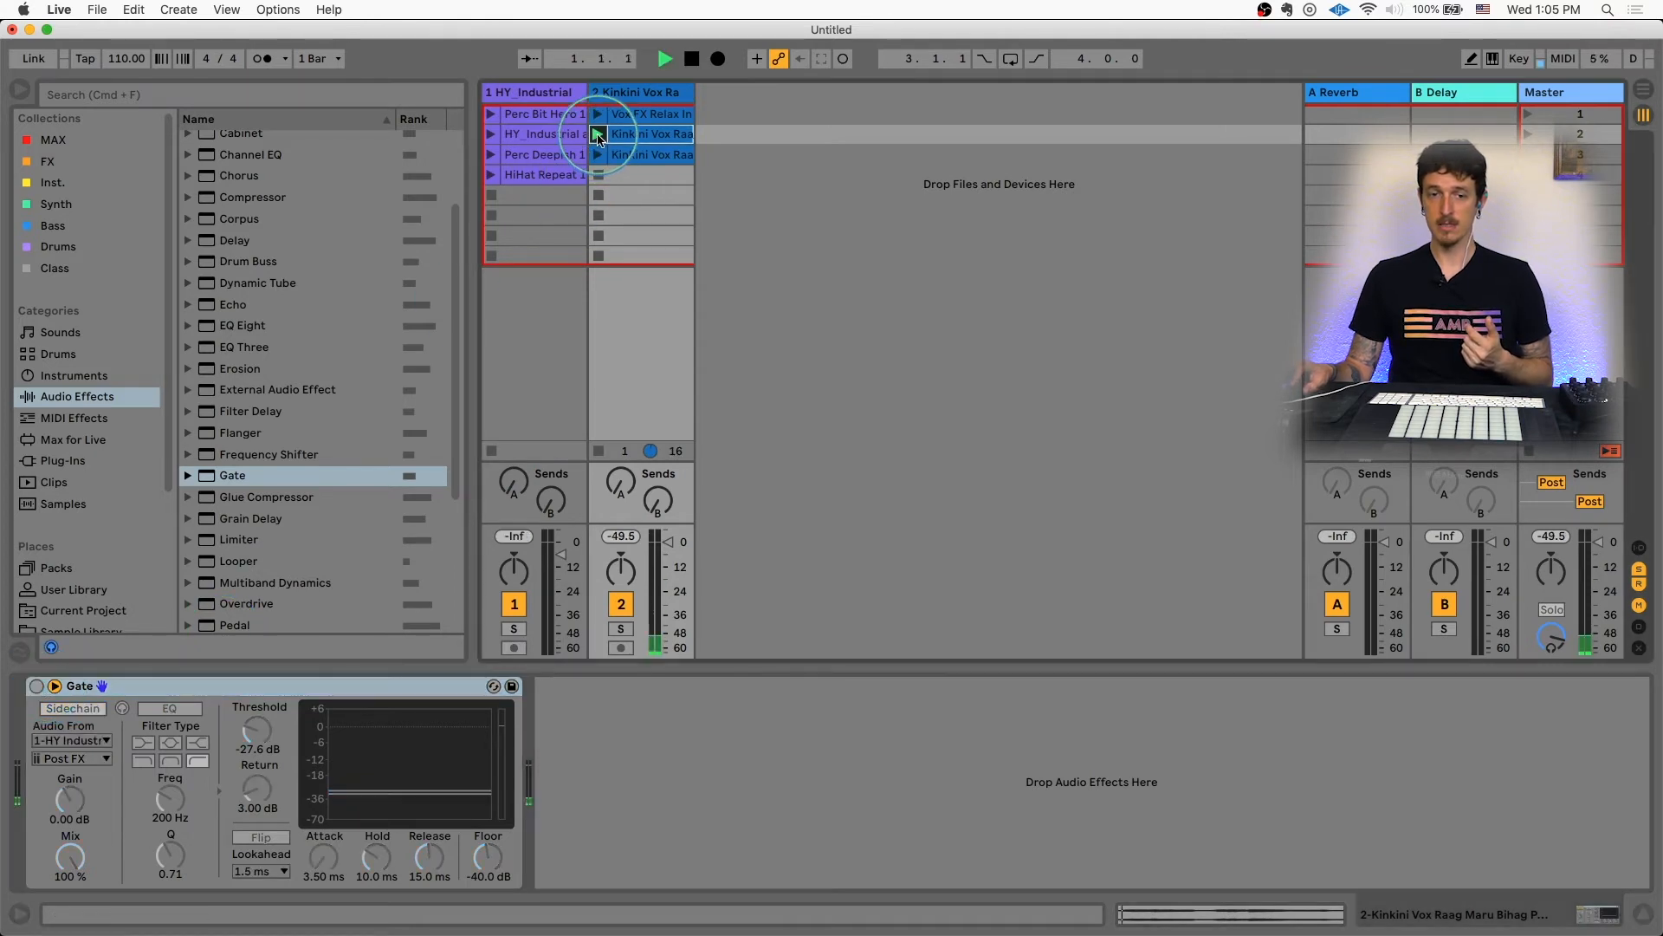
left_click(649, 136)
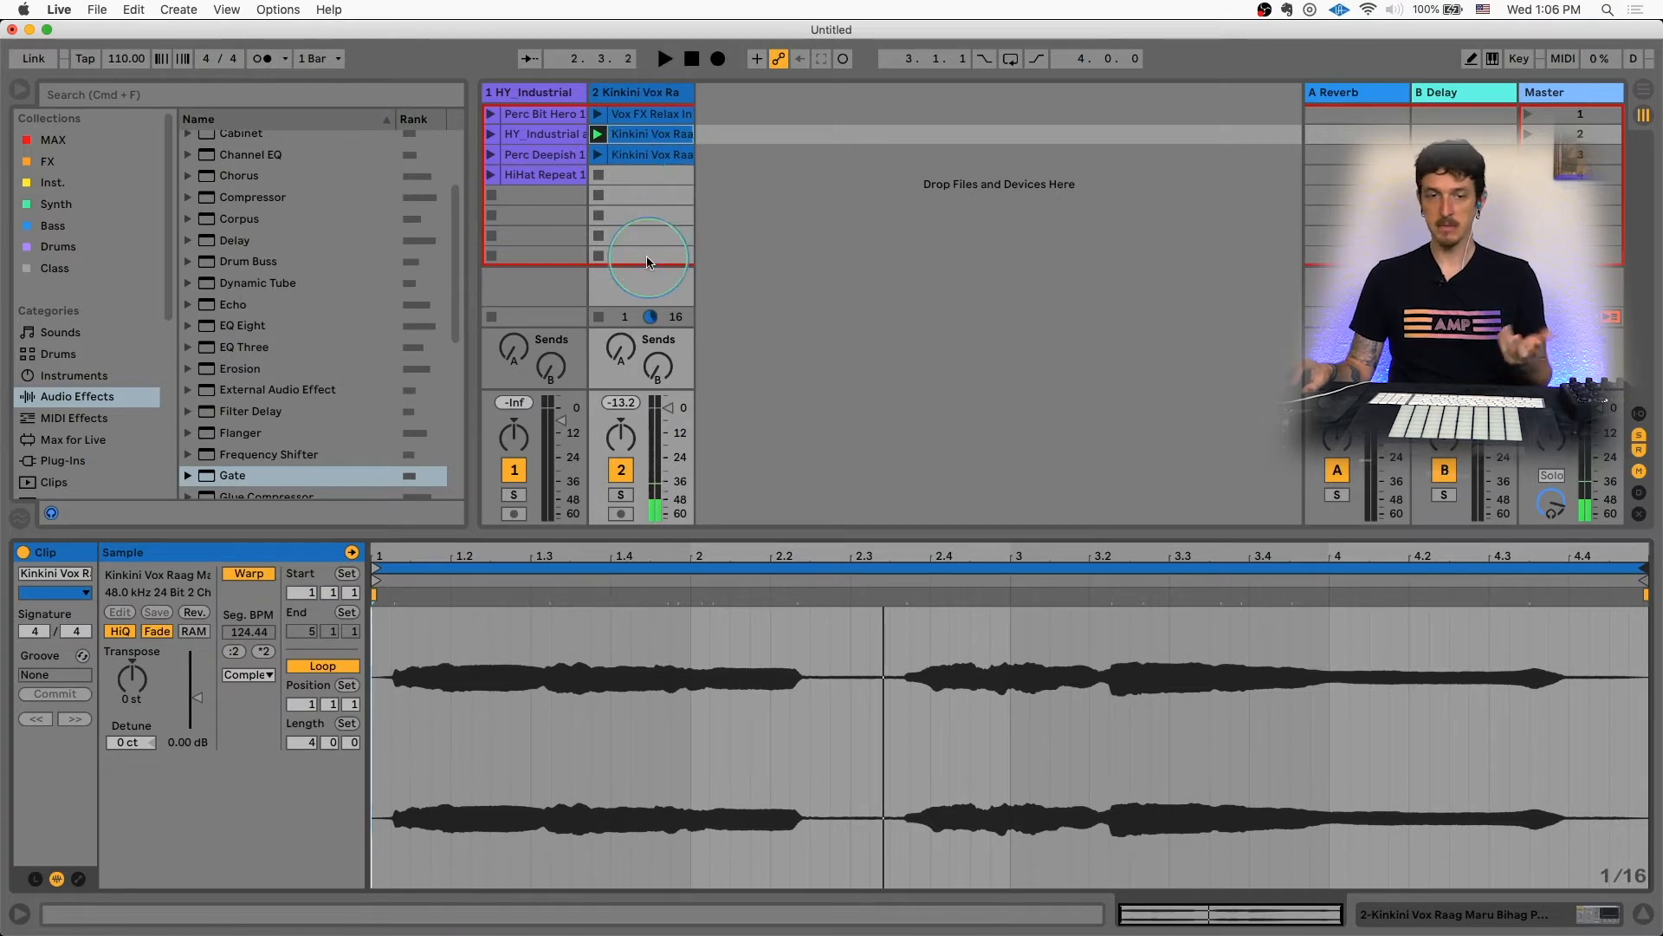
Step: Show track 2's Gate, switch it back on with sidechain, and set its threshold to -24.1 dB
left_click(613, 92)
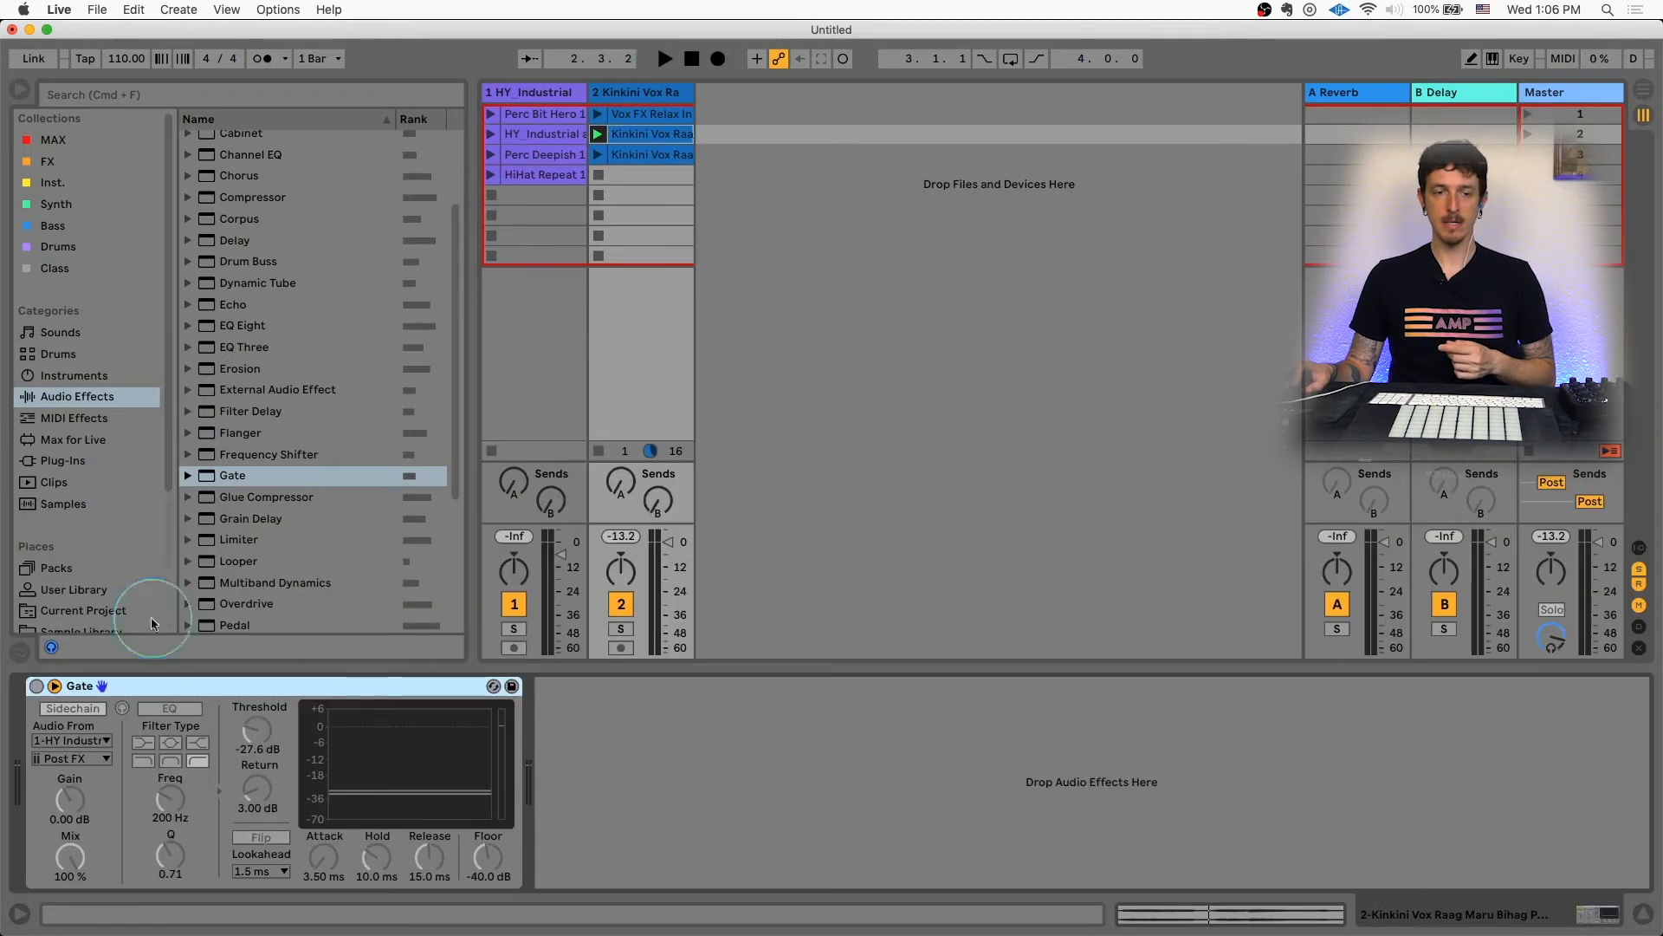
left_click(73, 707)
left_click_drag(243, 750, 244, 783)
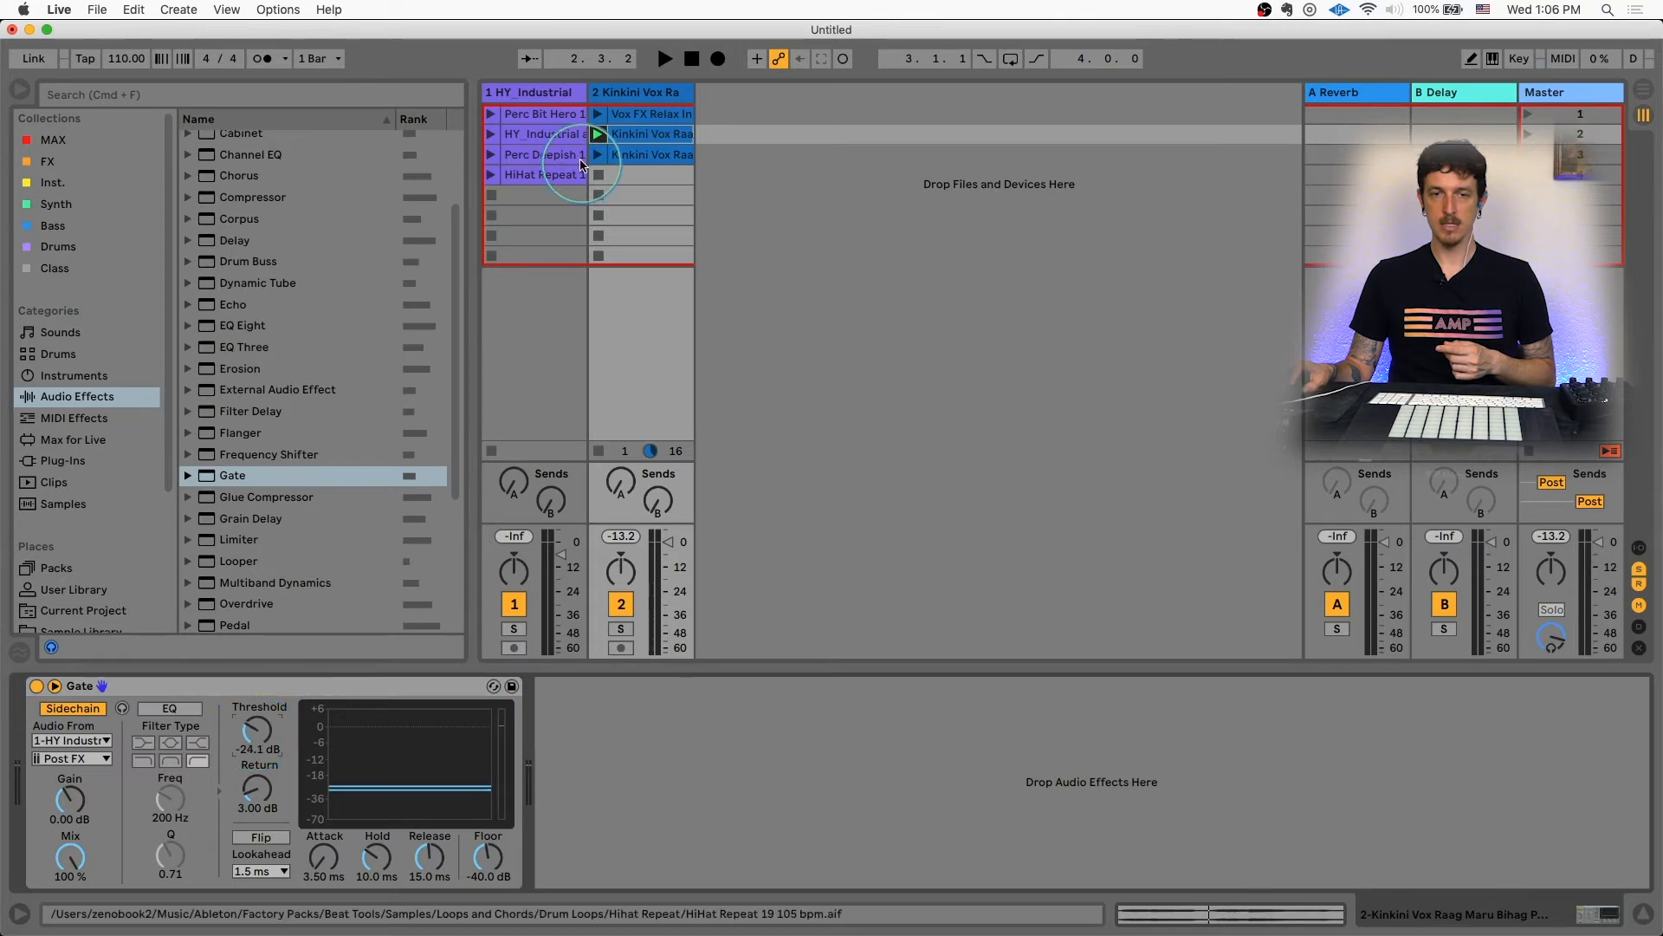
Step: Launch the Perc Bit Hero clip, stop playback, and launch the HY Industrial clip on track 1
left_click(490, 115)
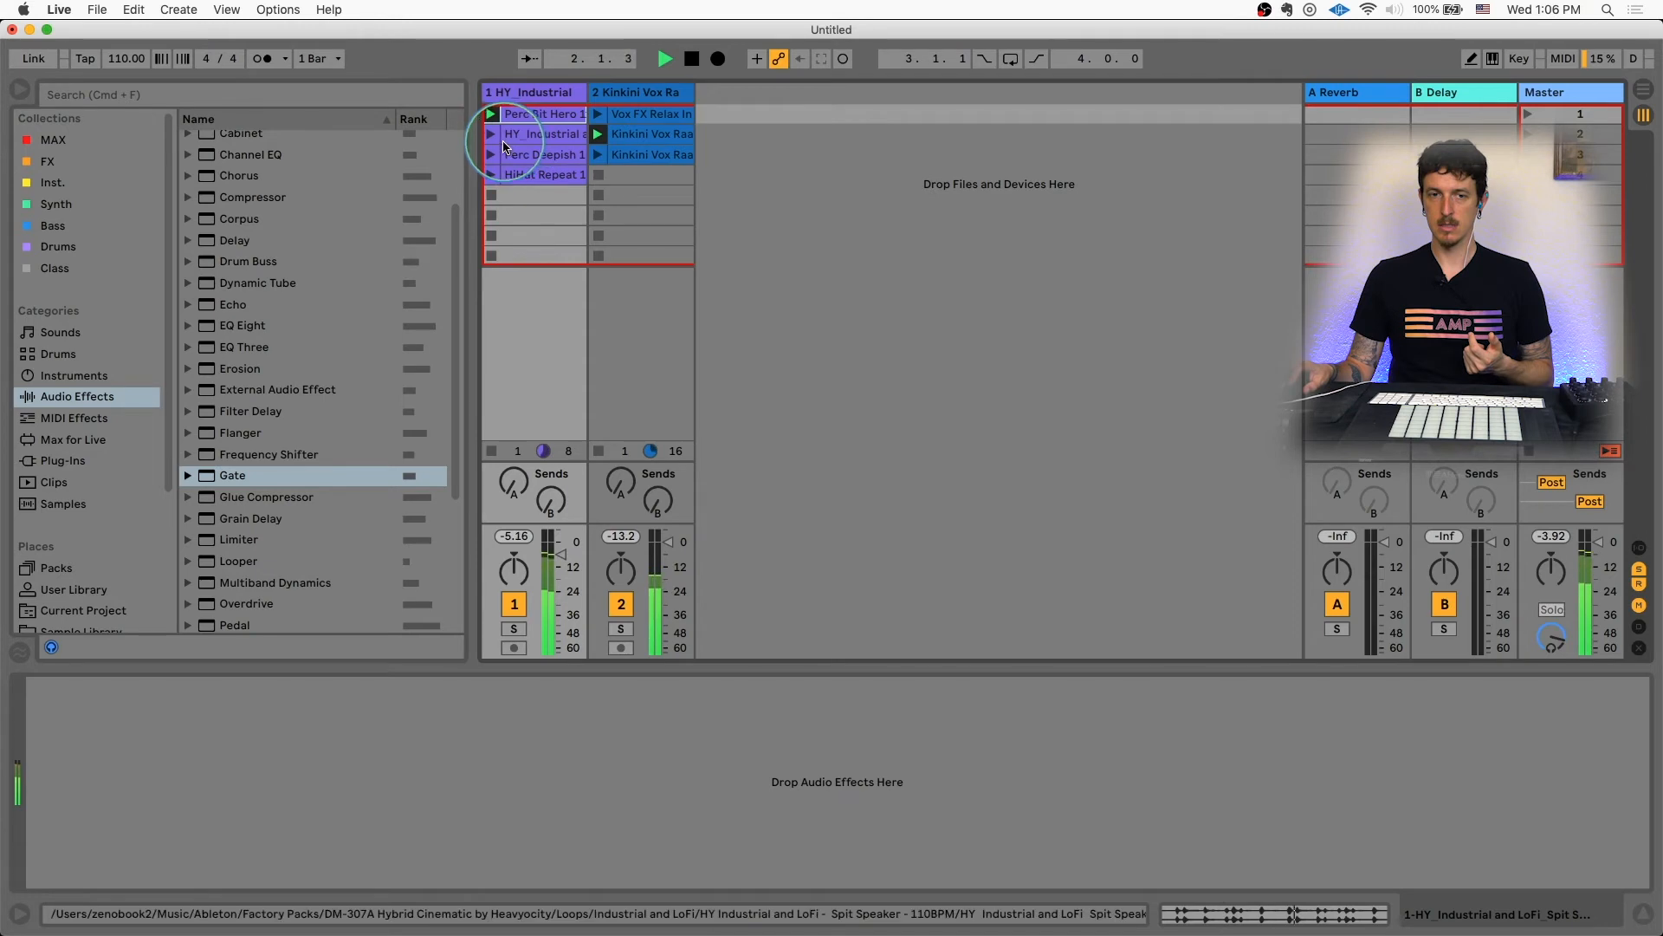
key("space")
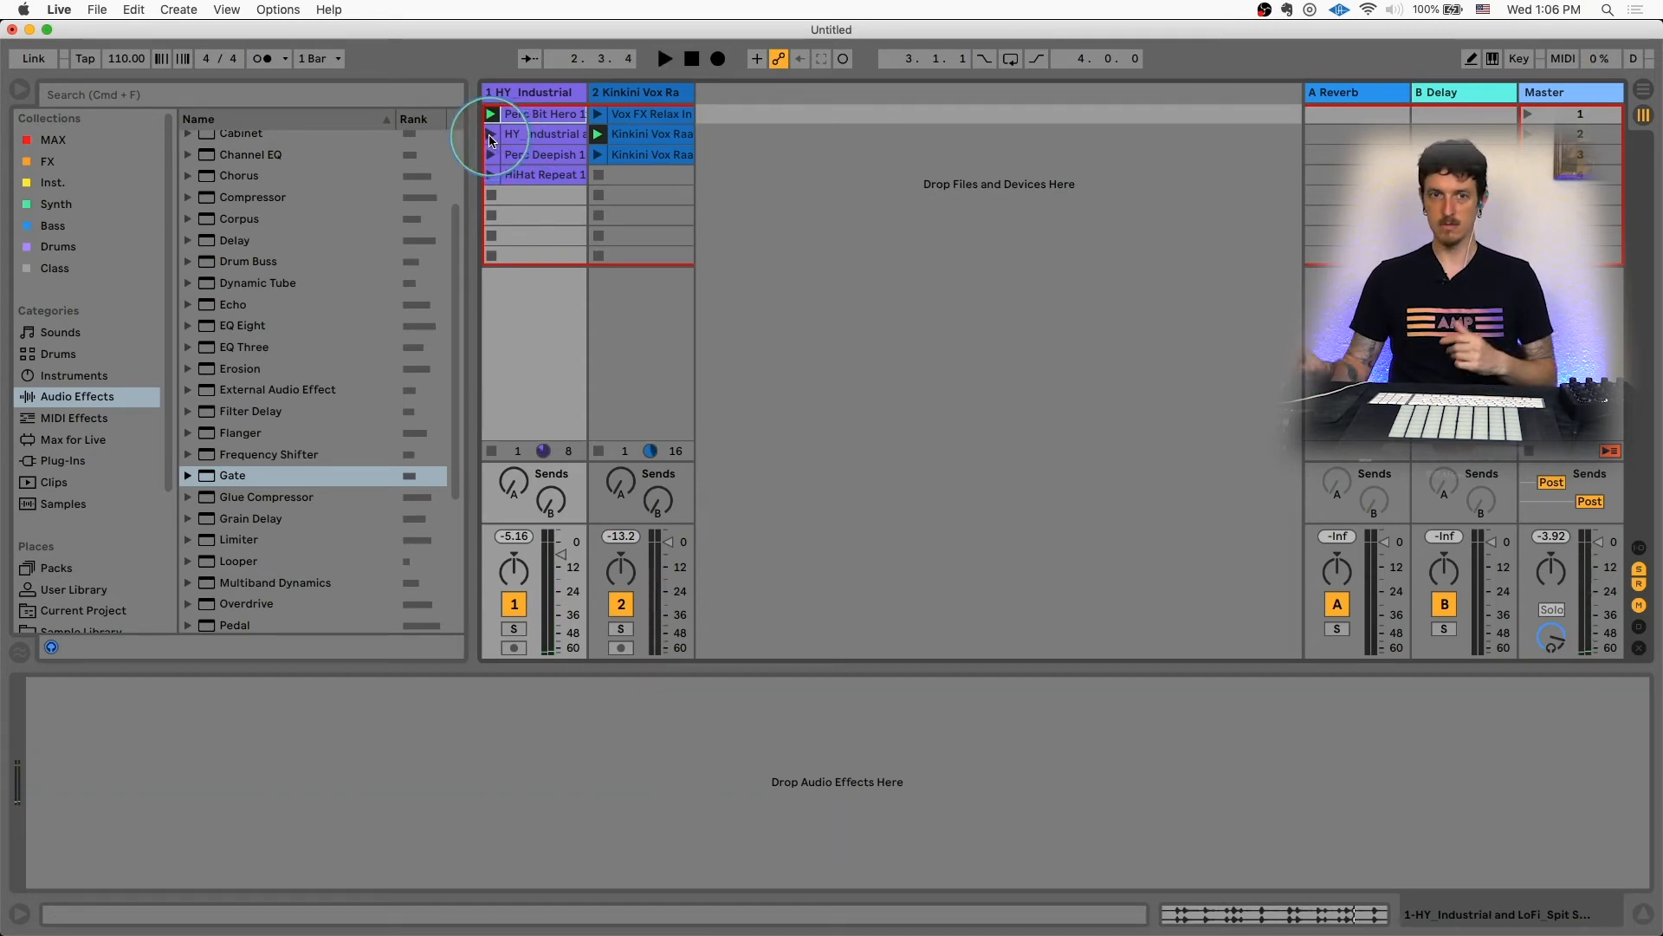
left_click(490, 137)
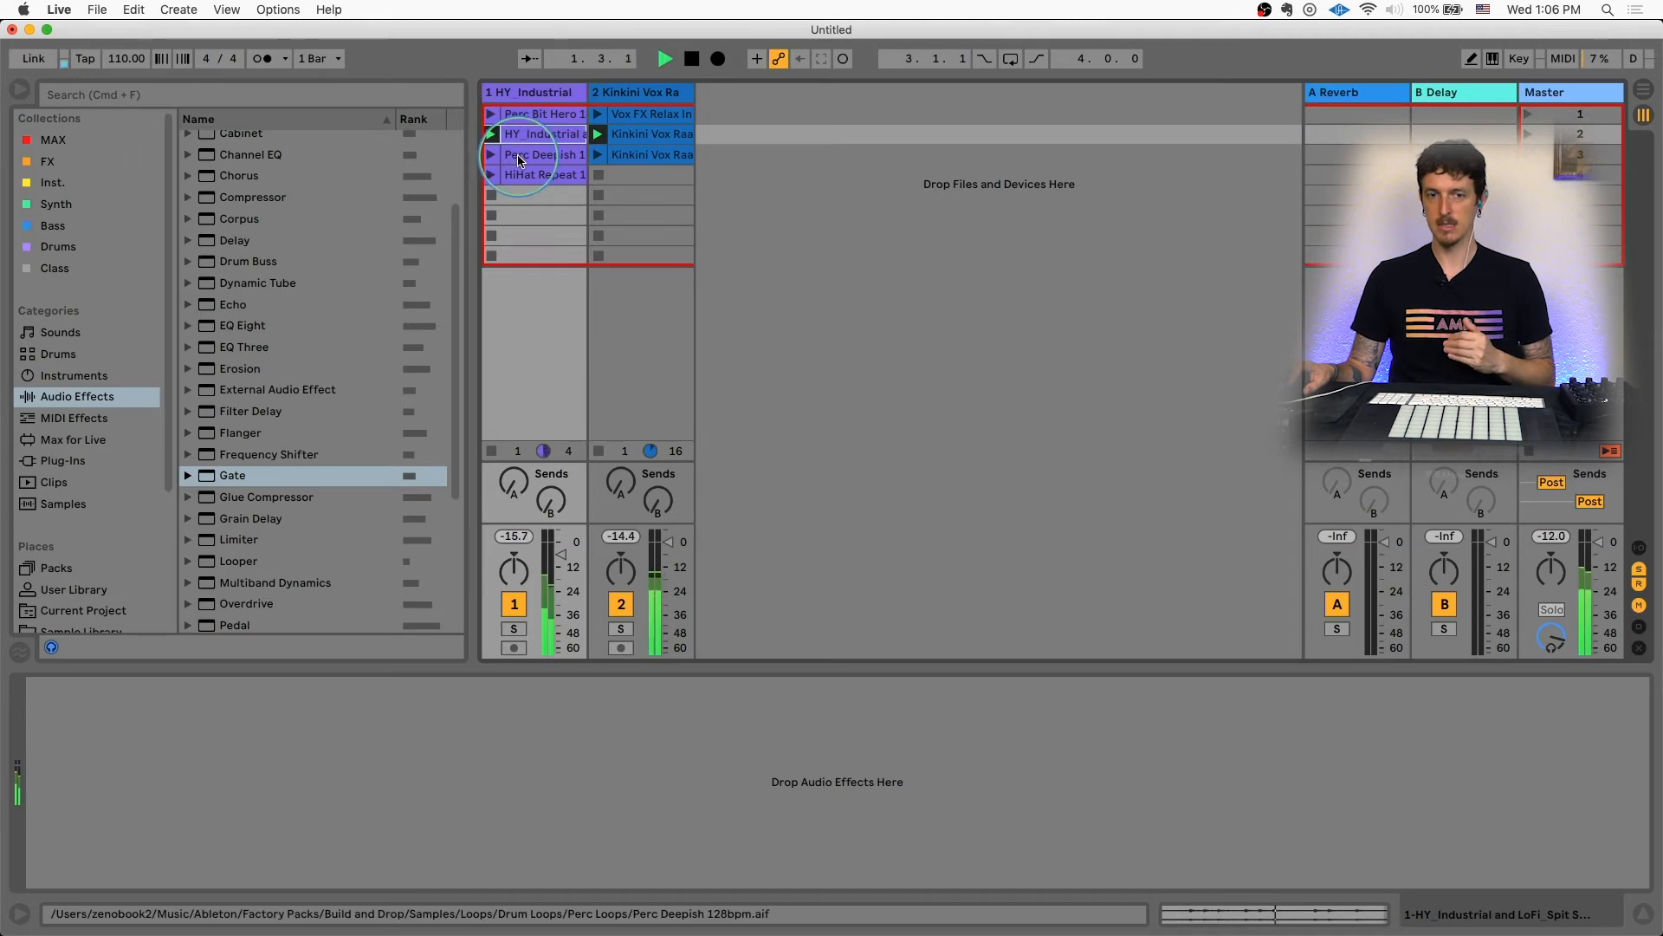
Step: Show track 2's Gate, set its floor to -inf dB, and audition by stopping and restarting playback
left_click(629, 96)
left_click(439, 698)
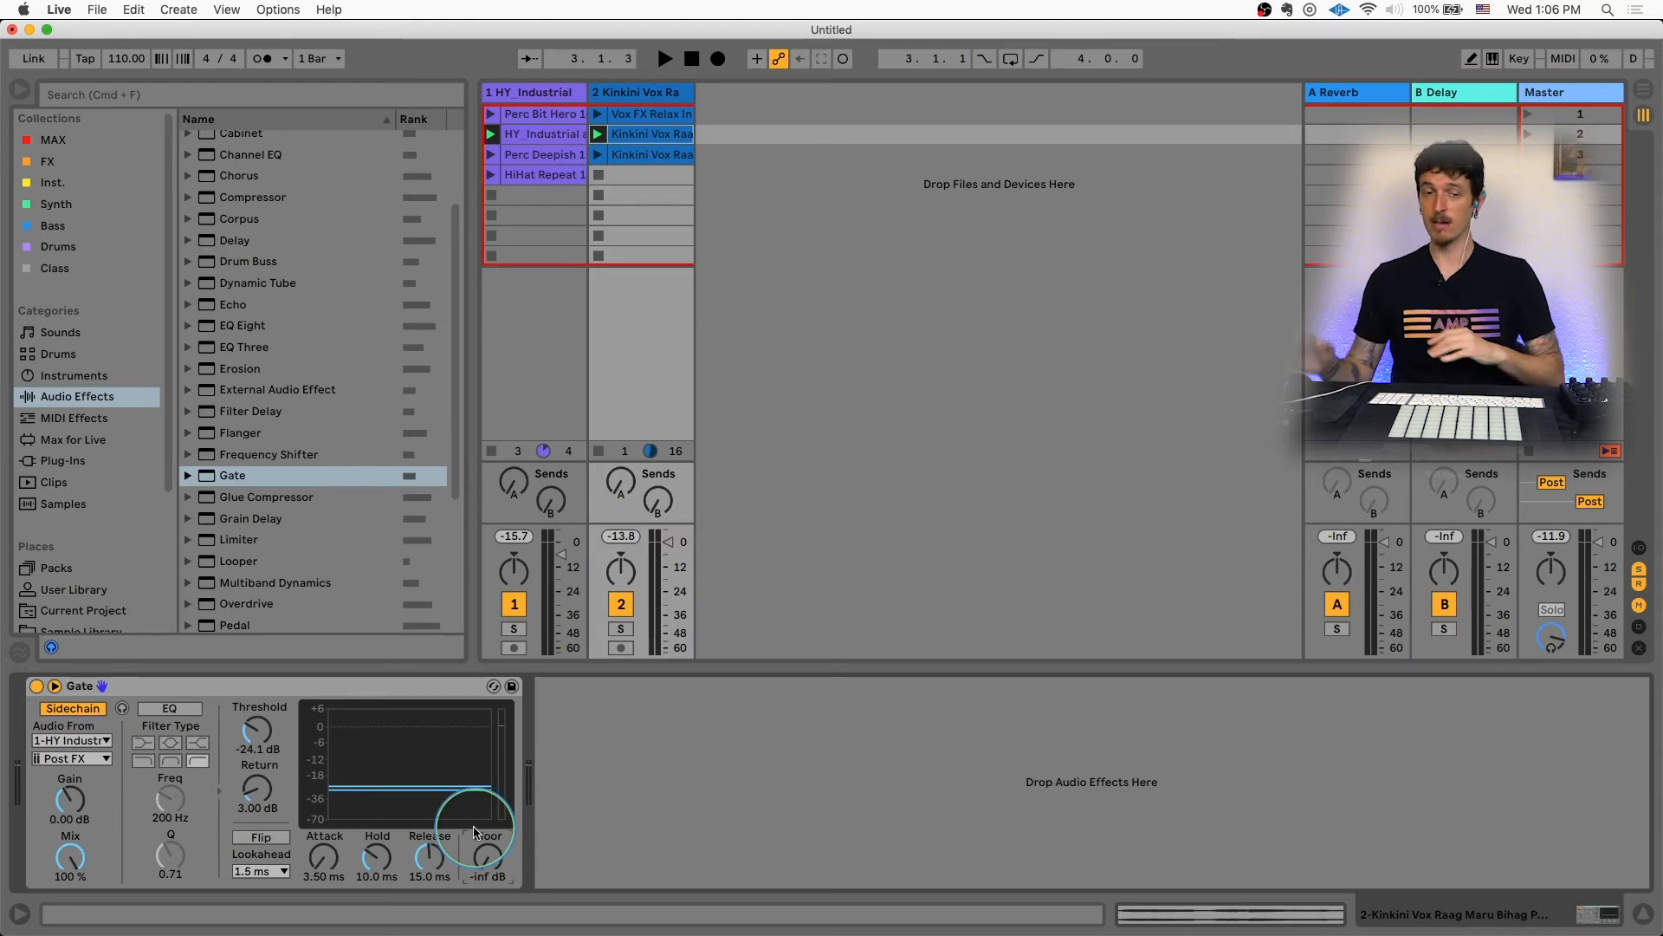
key("space")
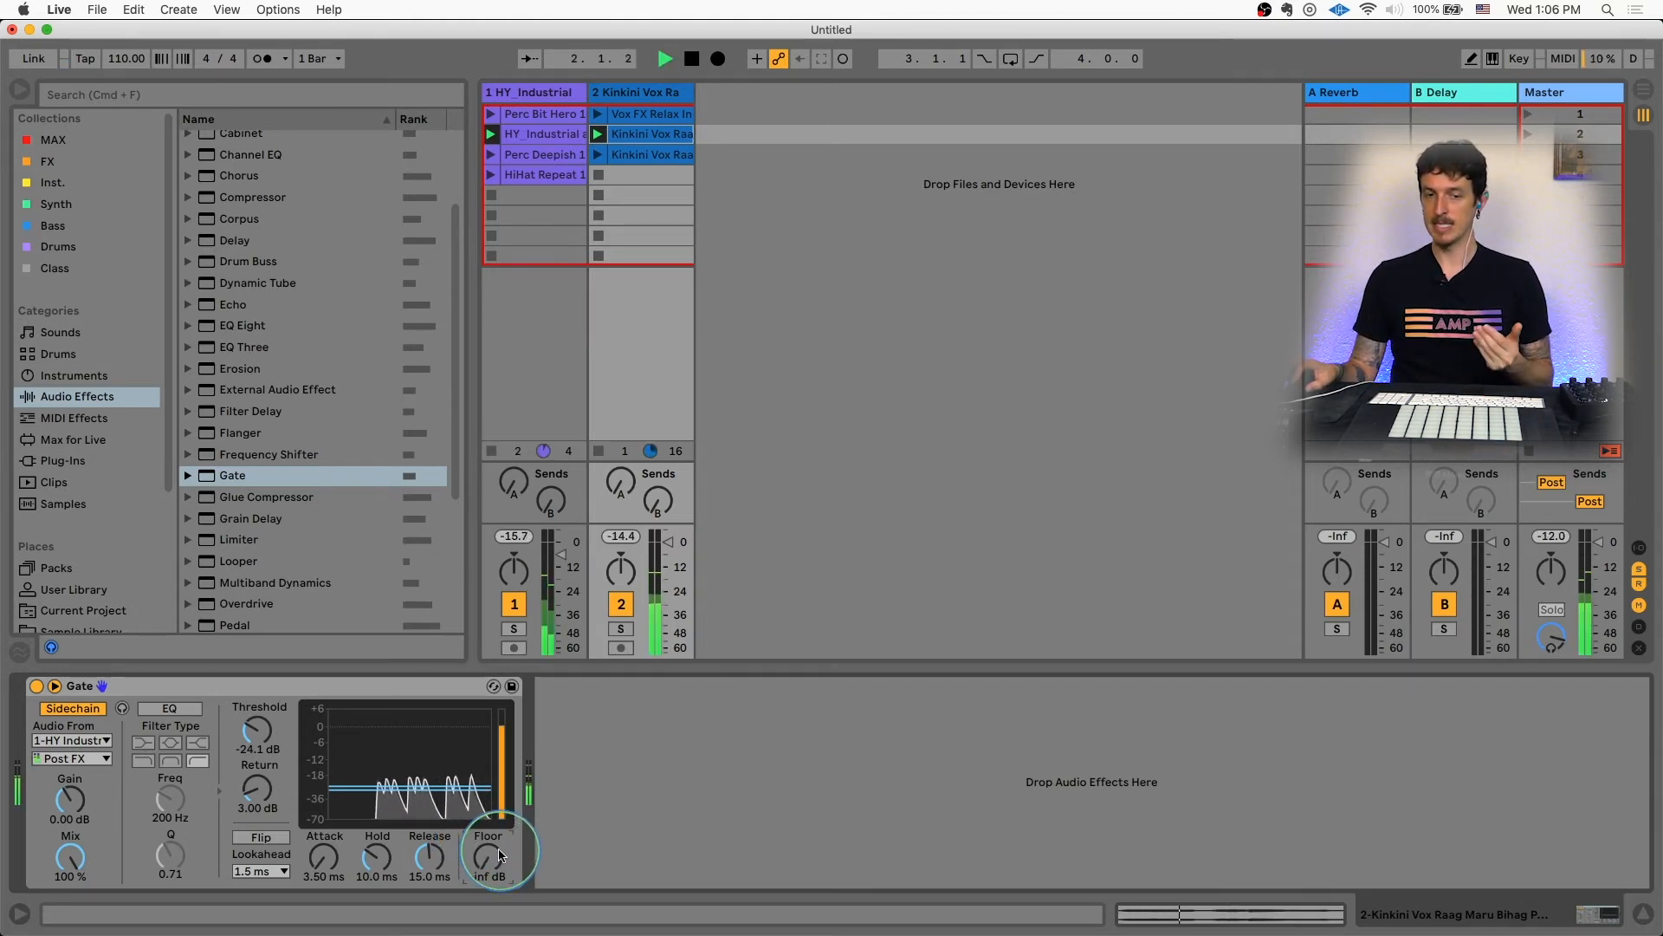
key("space")
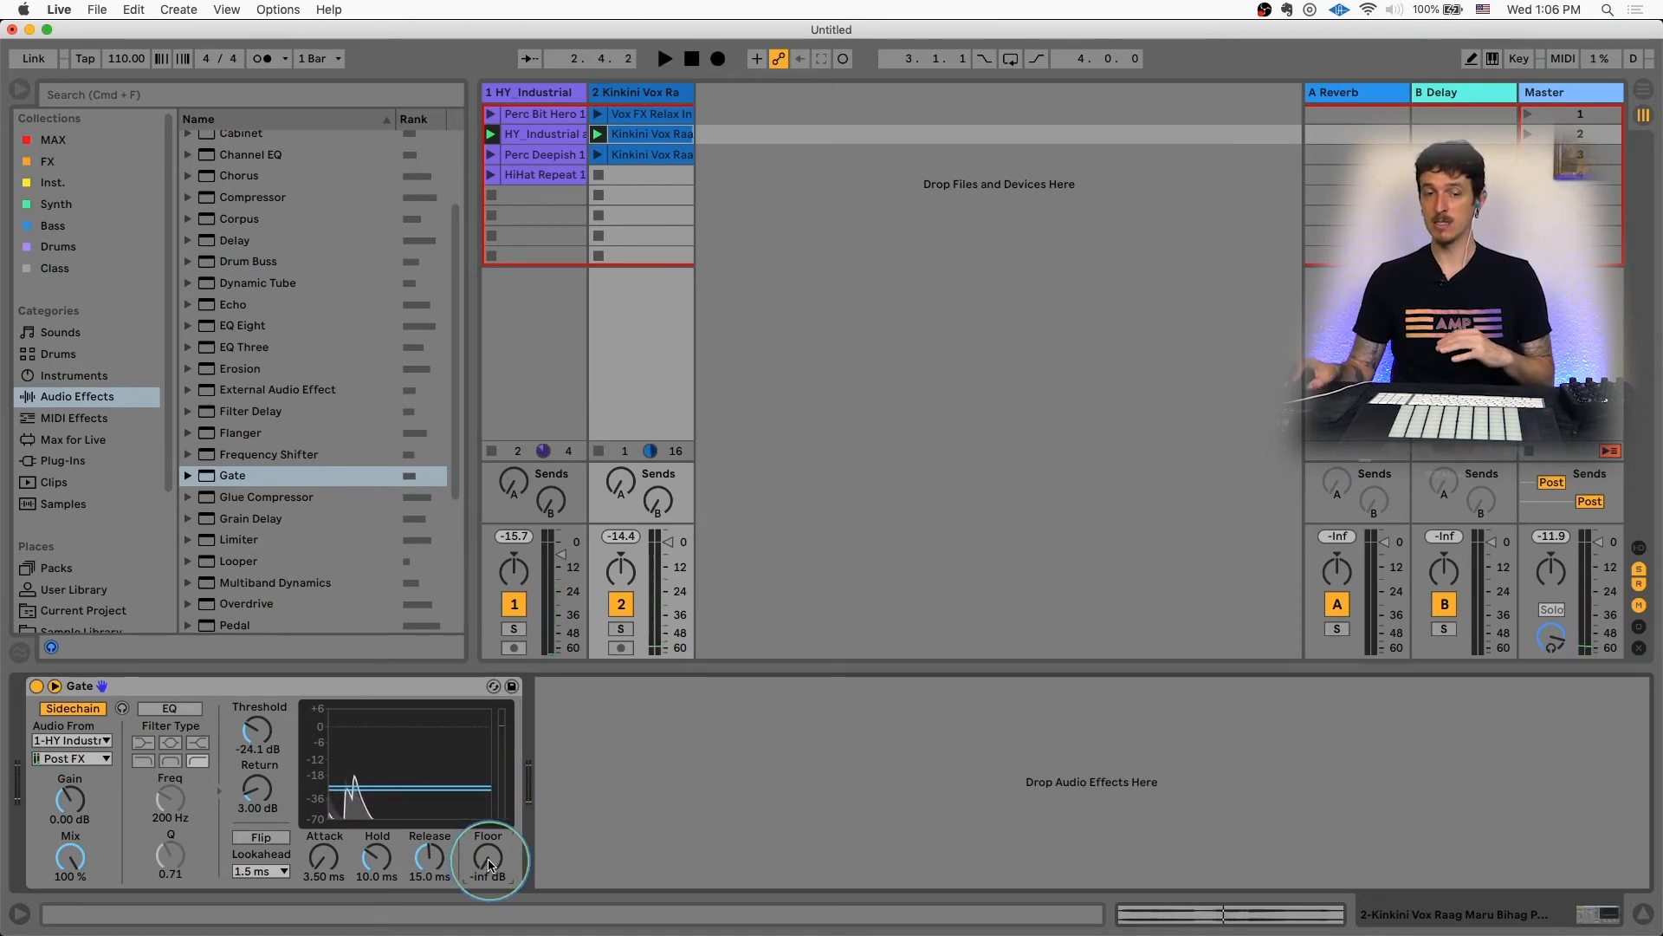
key("space")
Step: Raise the Gate's floor to -22.0 dB, restart playback, and lower the floor to -57.1 dB
left_click_drag(490, 863, 489, 853)
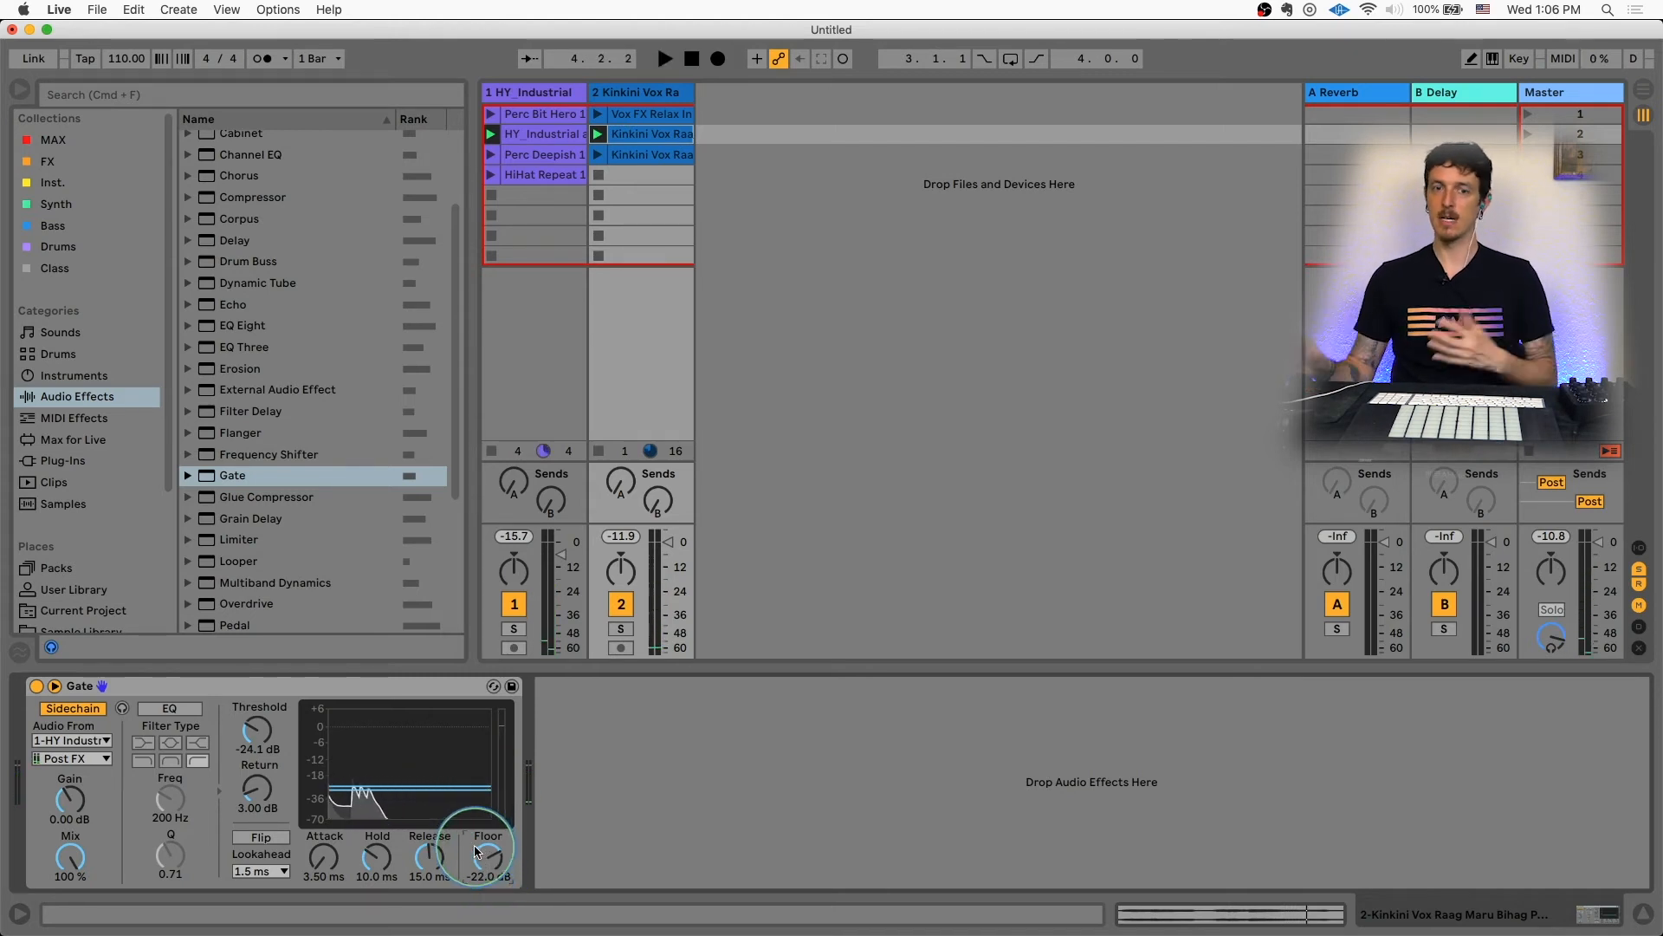
key("space")
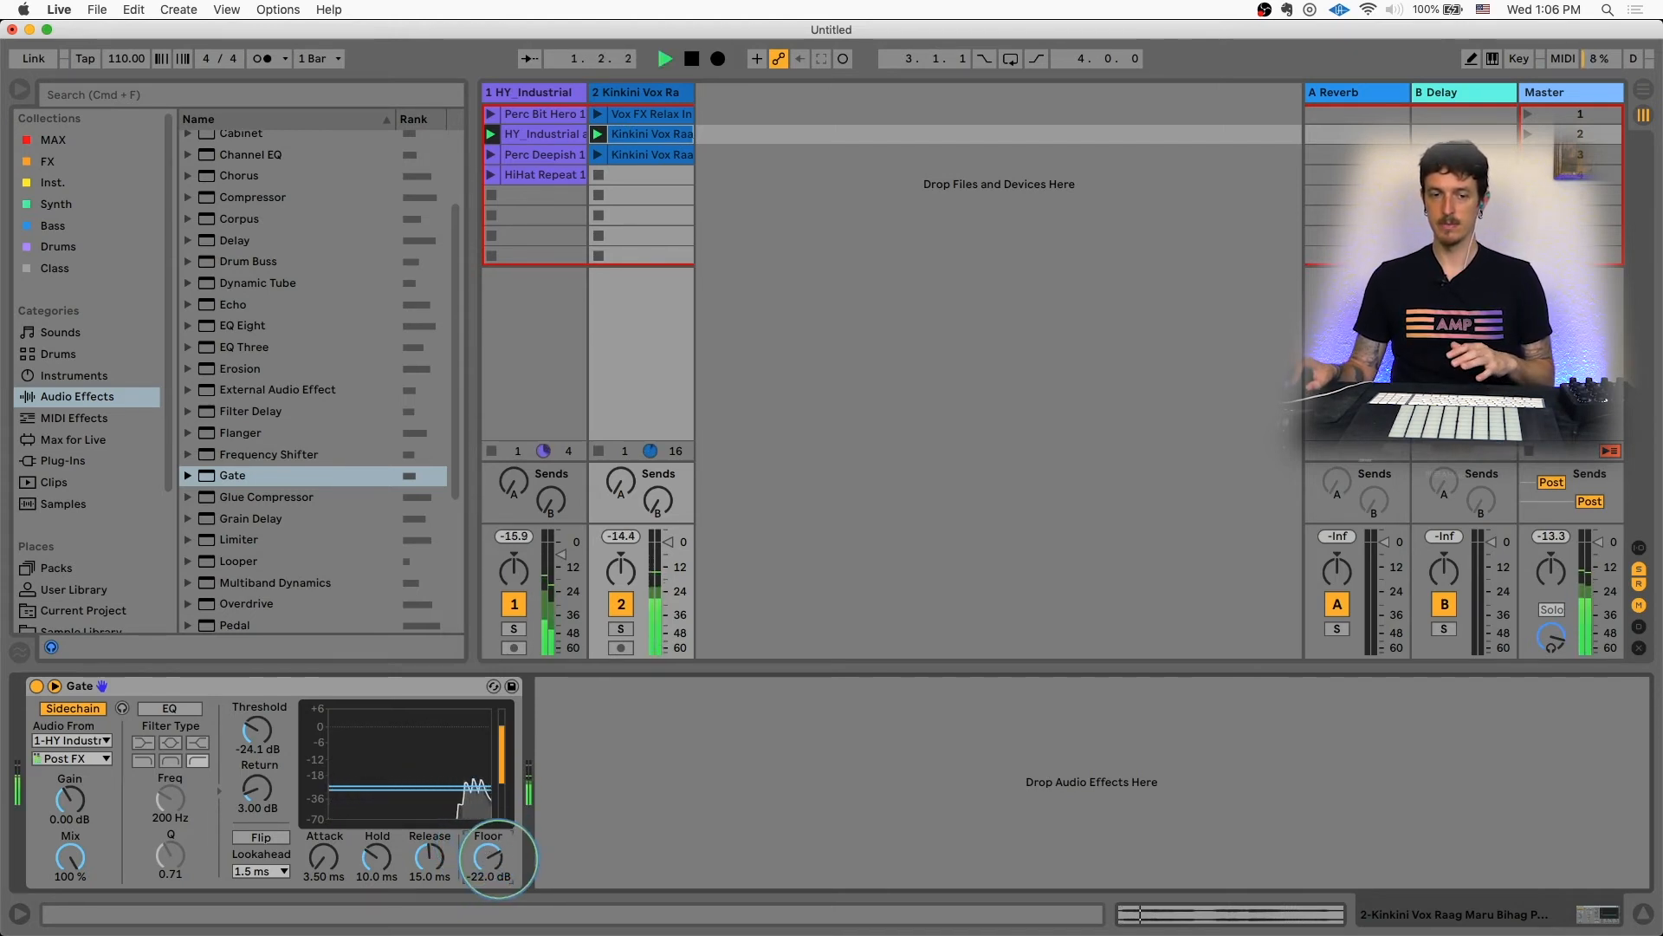
left_click_drag(498, 858, 499, 866)
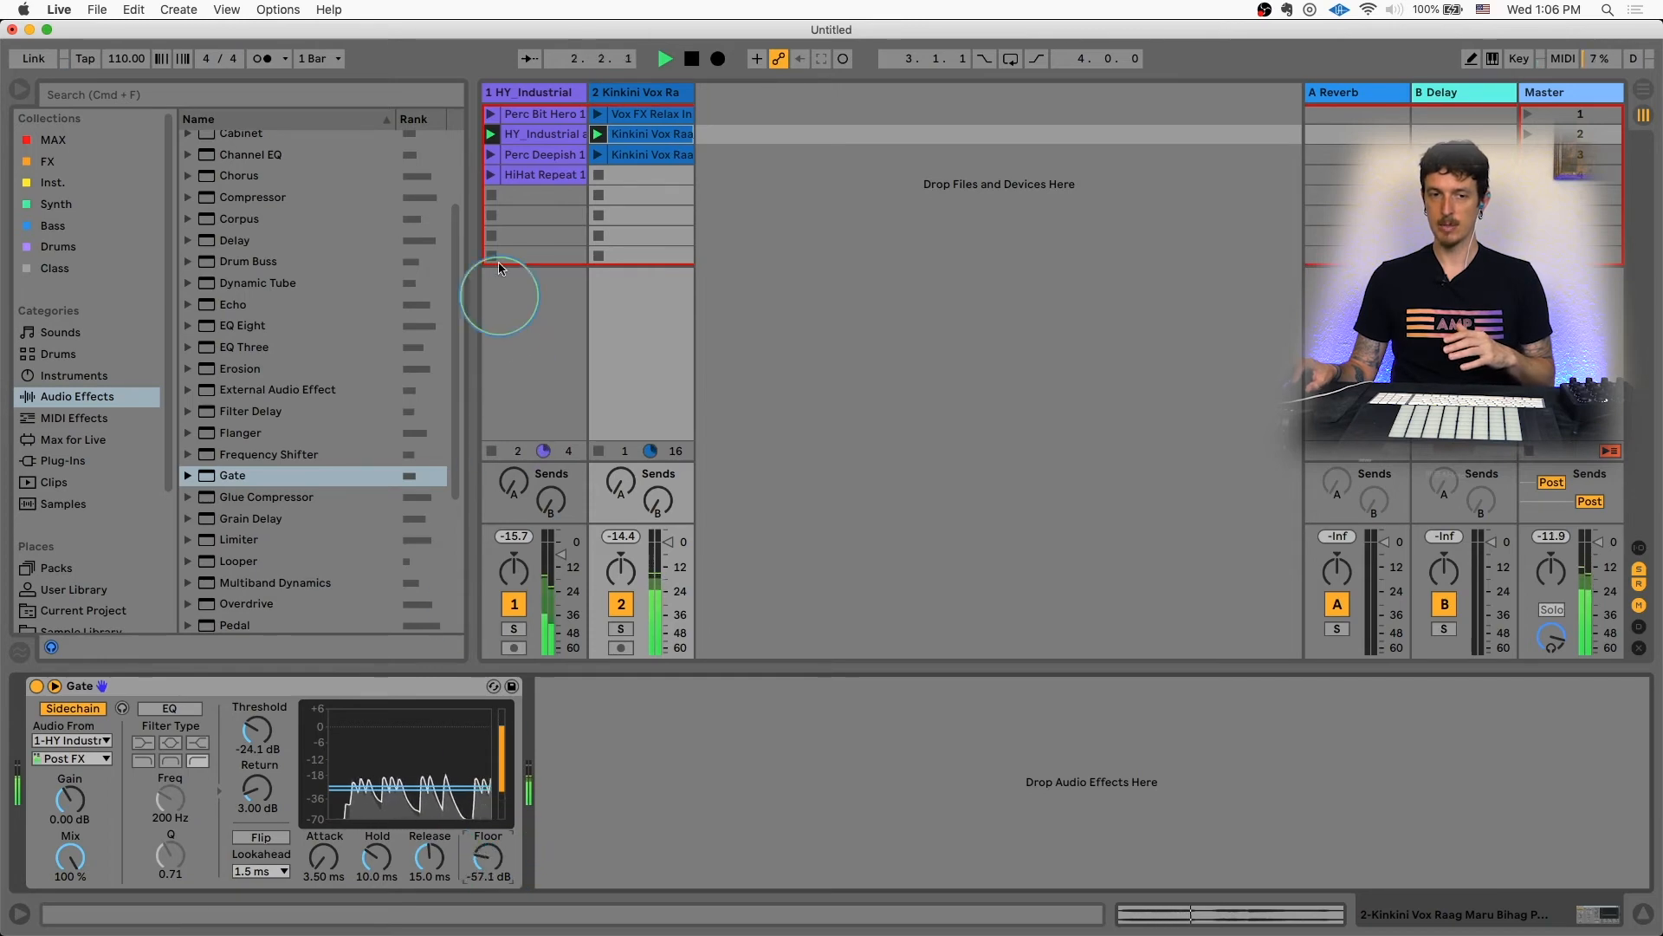
Step: Launch the Perc Deepish clip, open the vocal clip, then launch HiHat Repeat and the third Kinkini Vox Raag clip
left_click(491, 159)
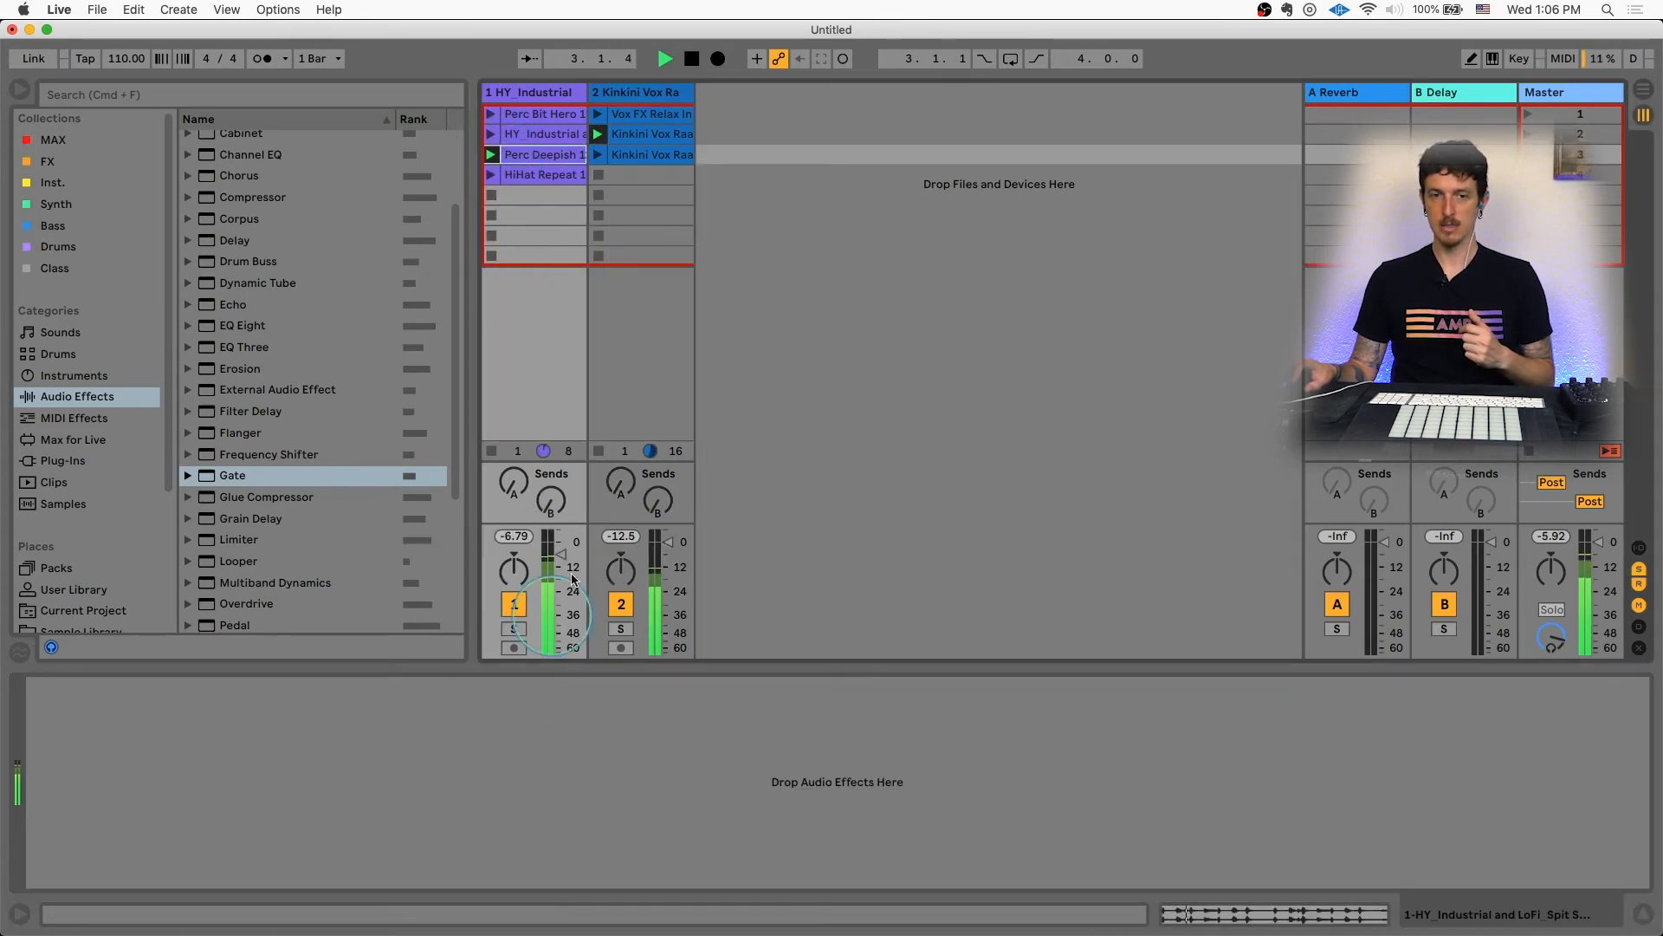
left_click(665, 135)
double_click(666, 135)
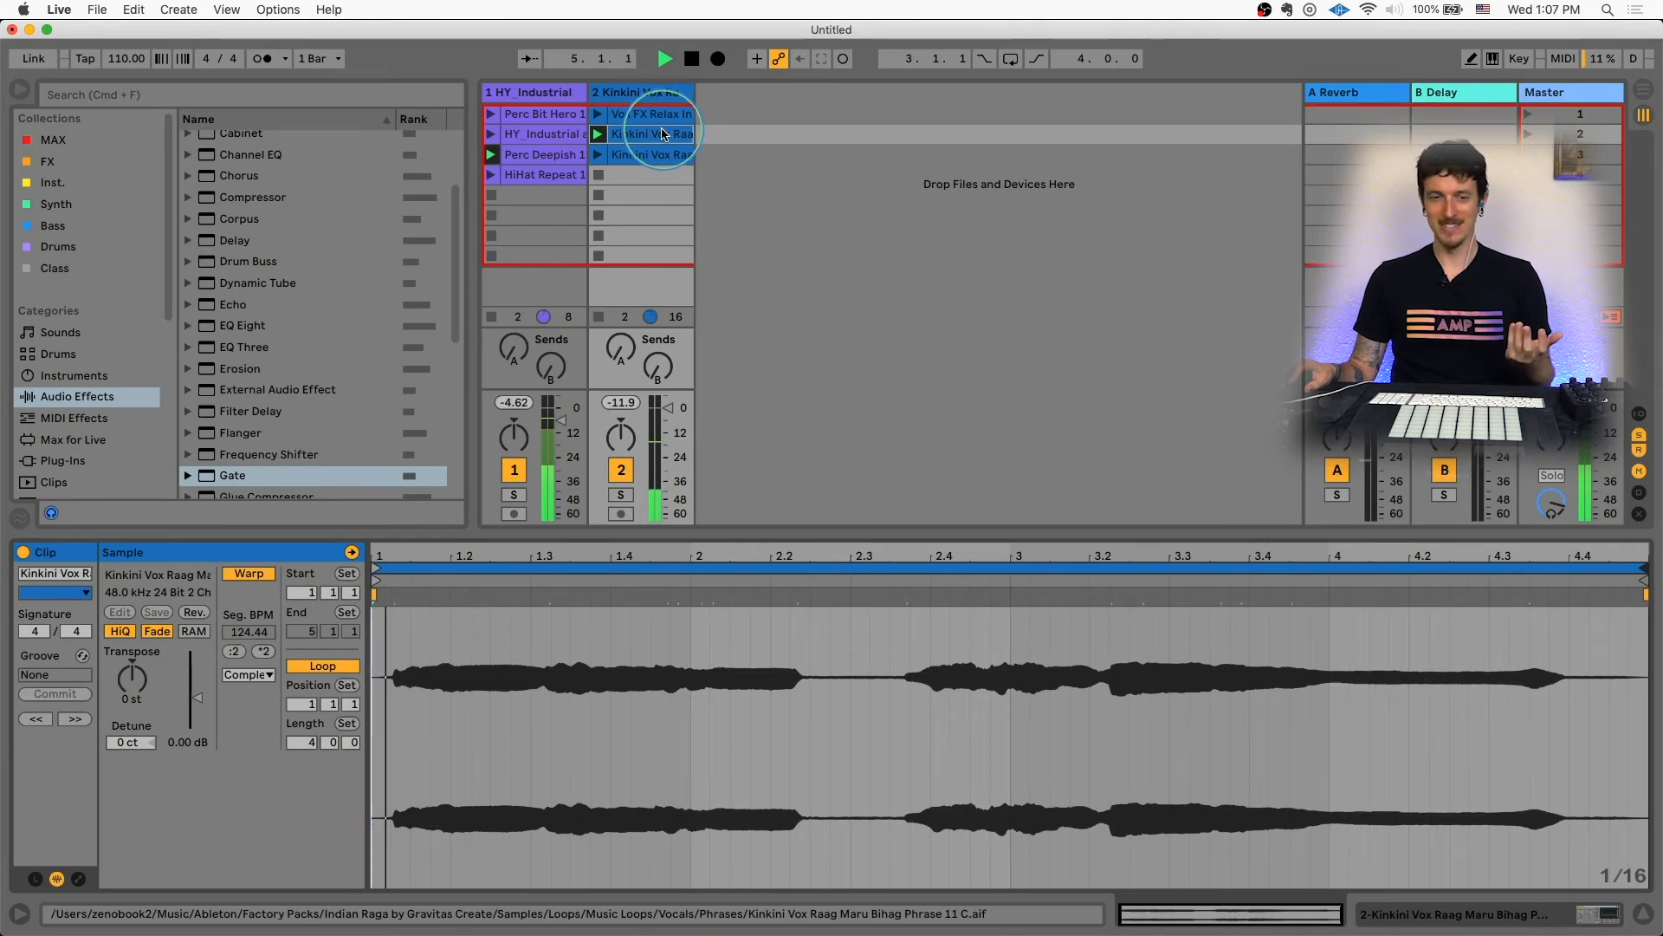
left_click(495, 173)
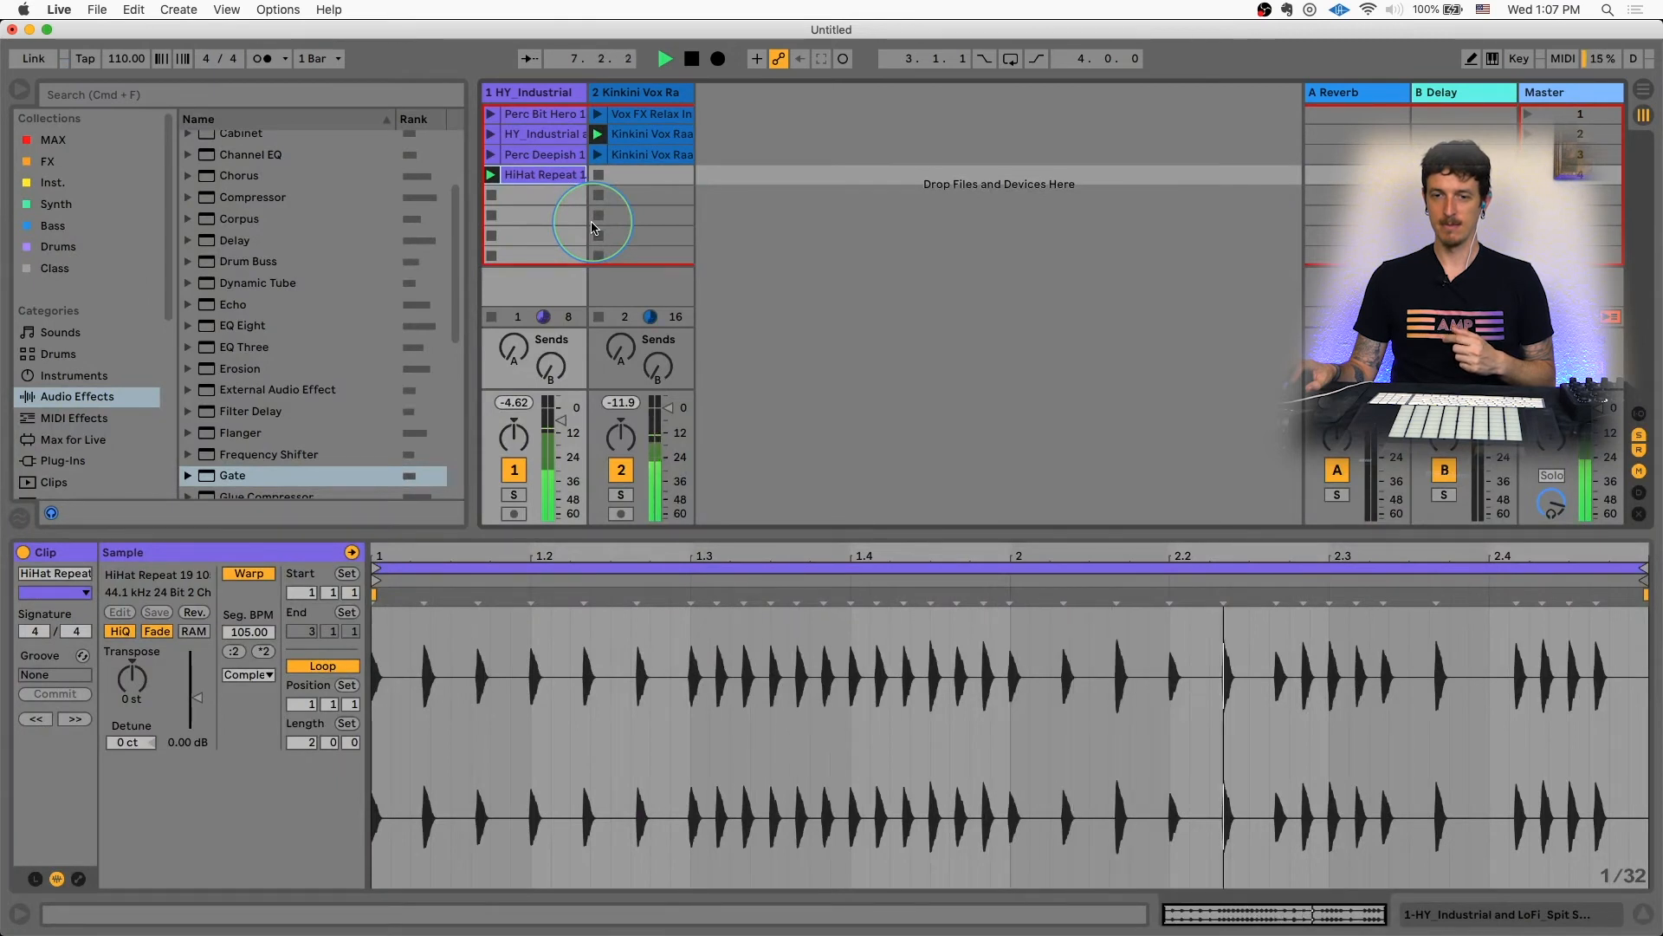
left_click(600, 155)
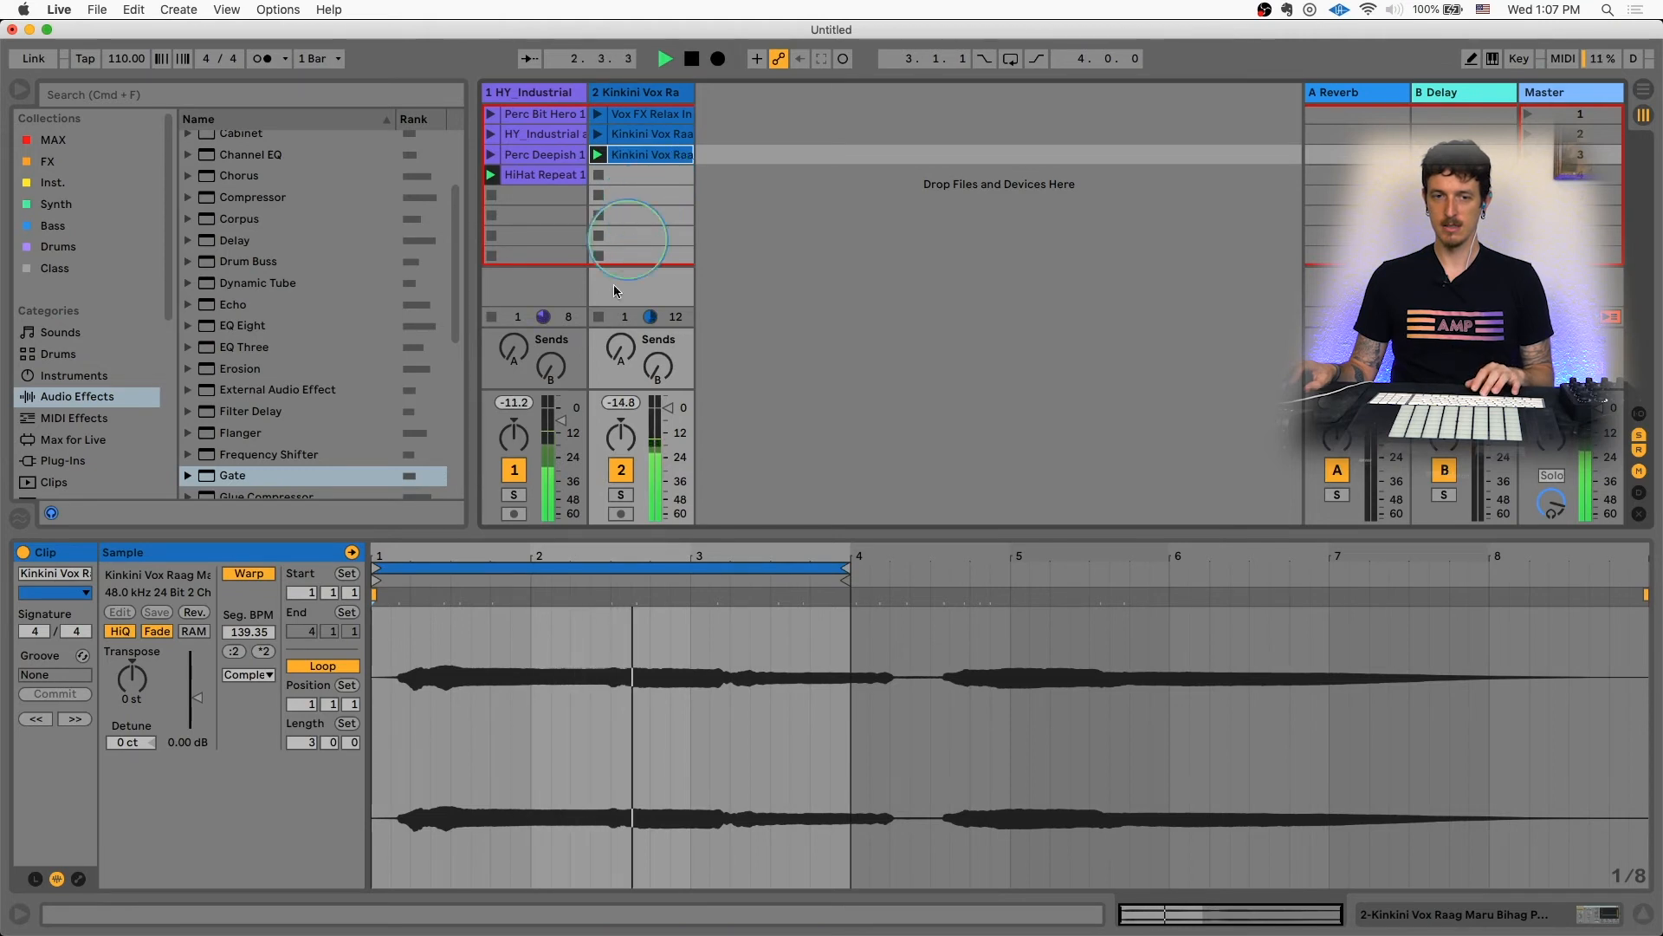
Step: Deactivate track 1 and restart playback
left_click(514, 470)
key("space")
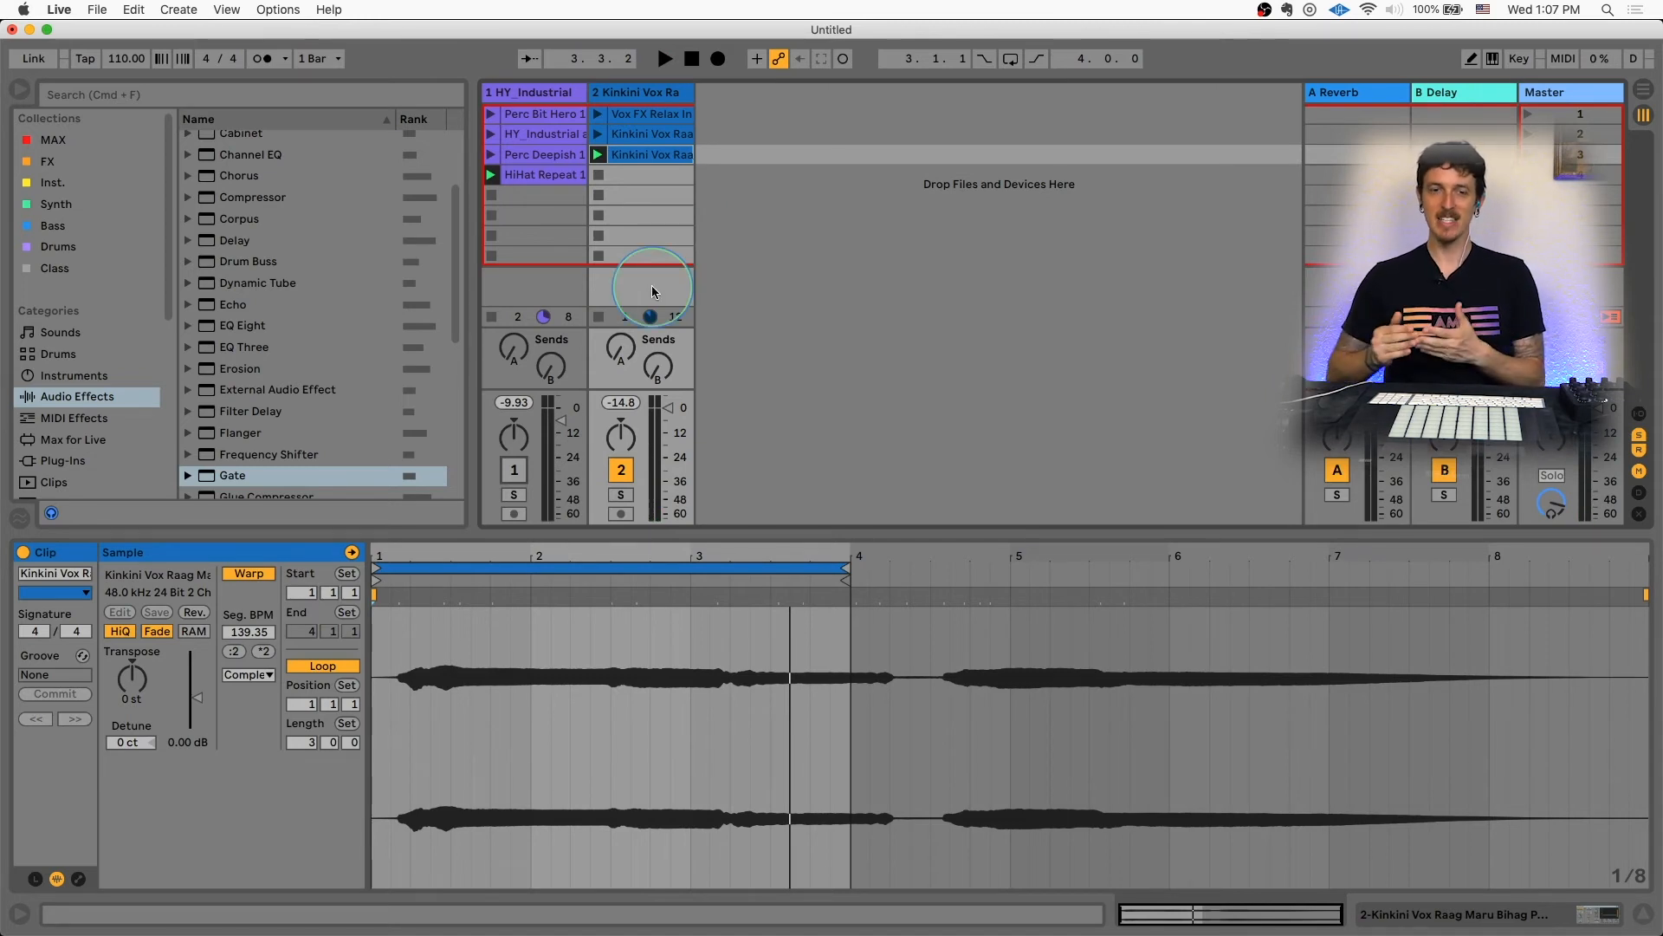
Step: View the HY Industrial and Perc Deepish clip waveforms, then relaunch the Perc Deepish clip
left_click(536, 136)
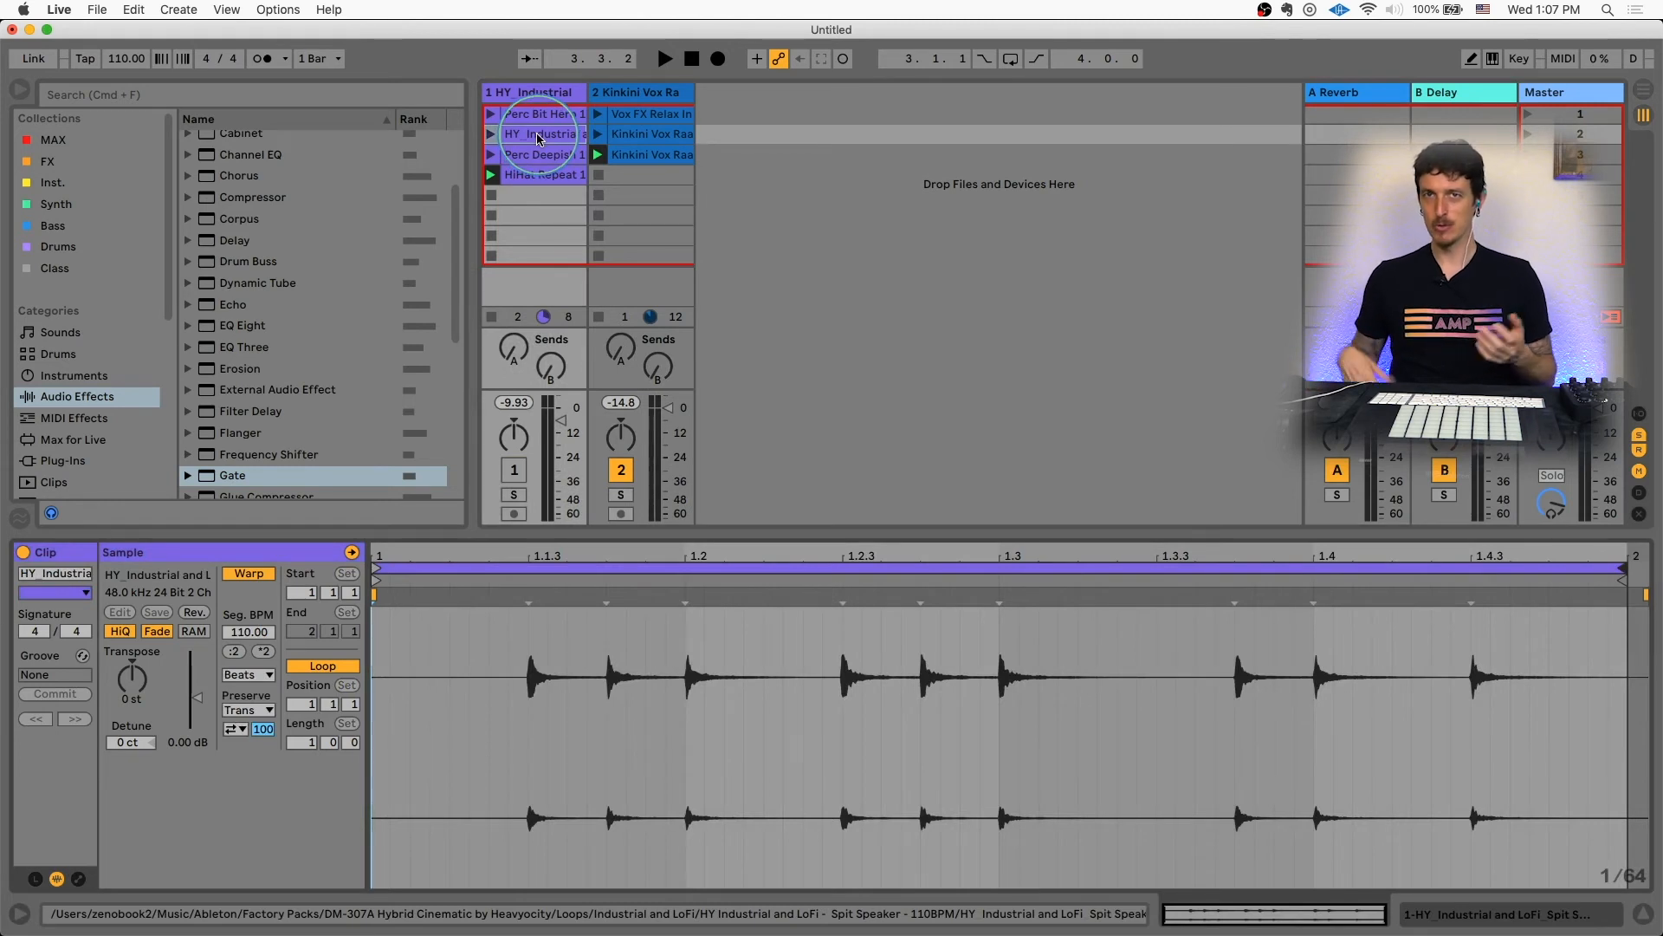
left_click(539, 154)
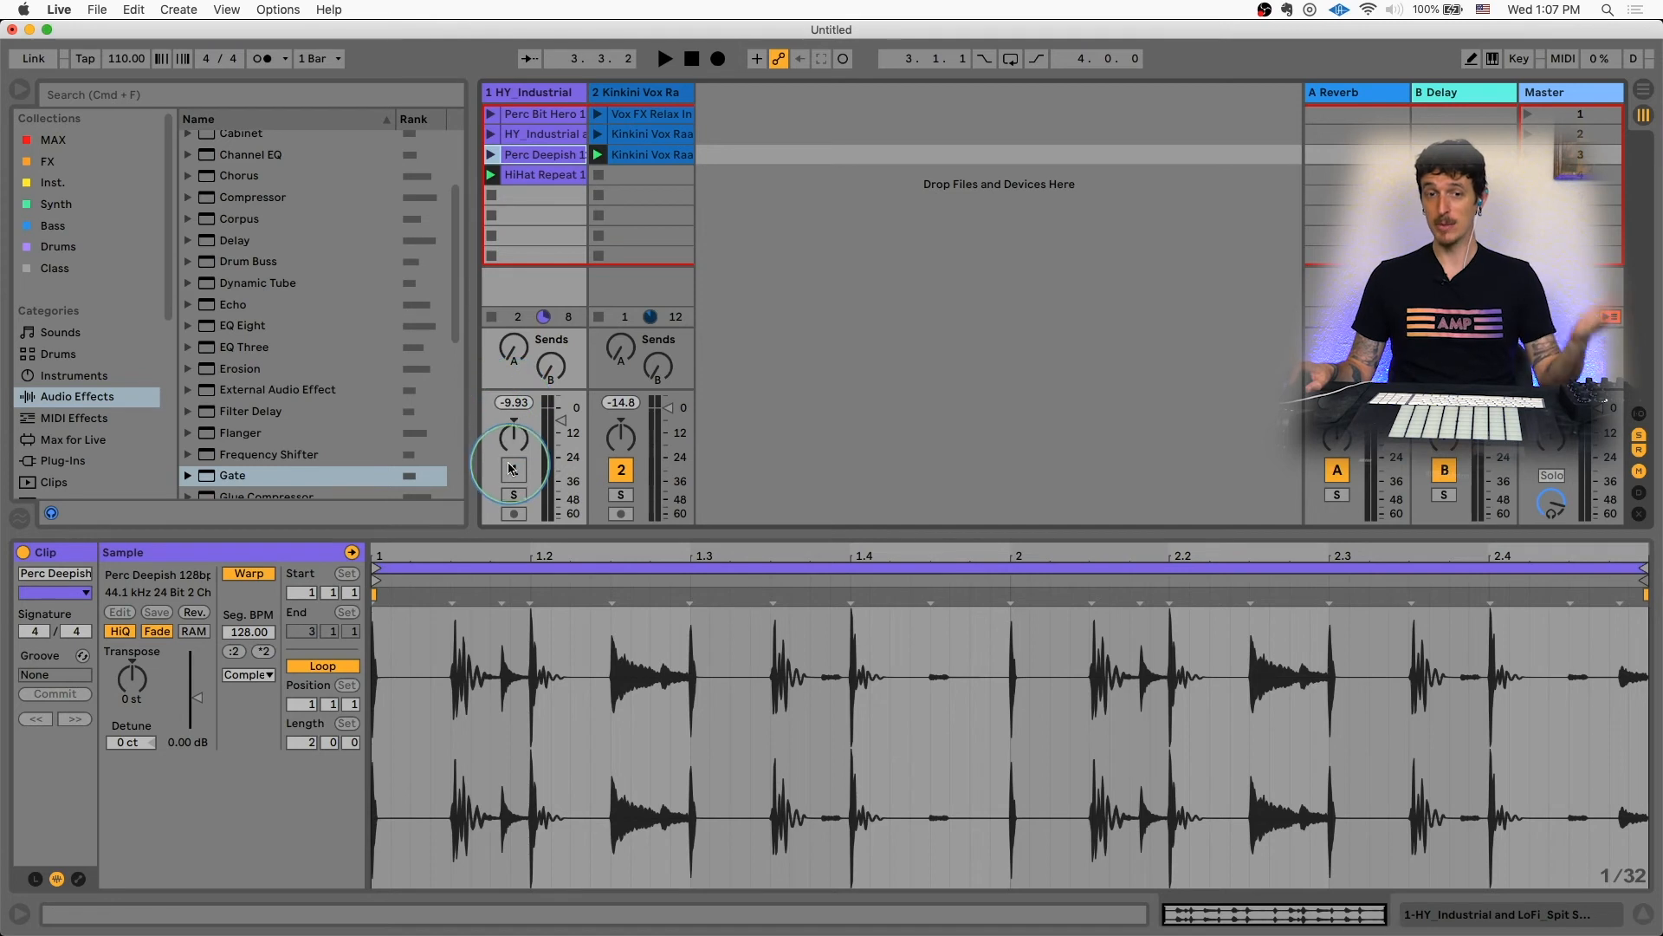
key("space")
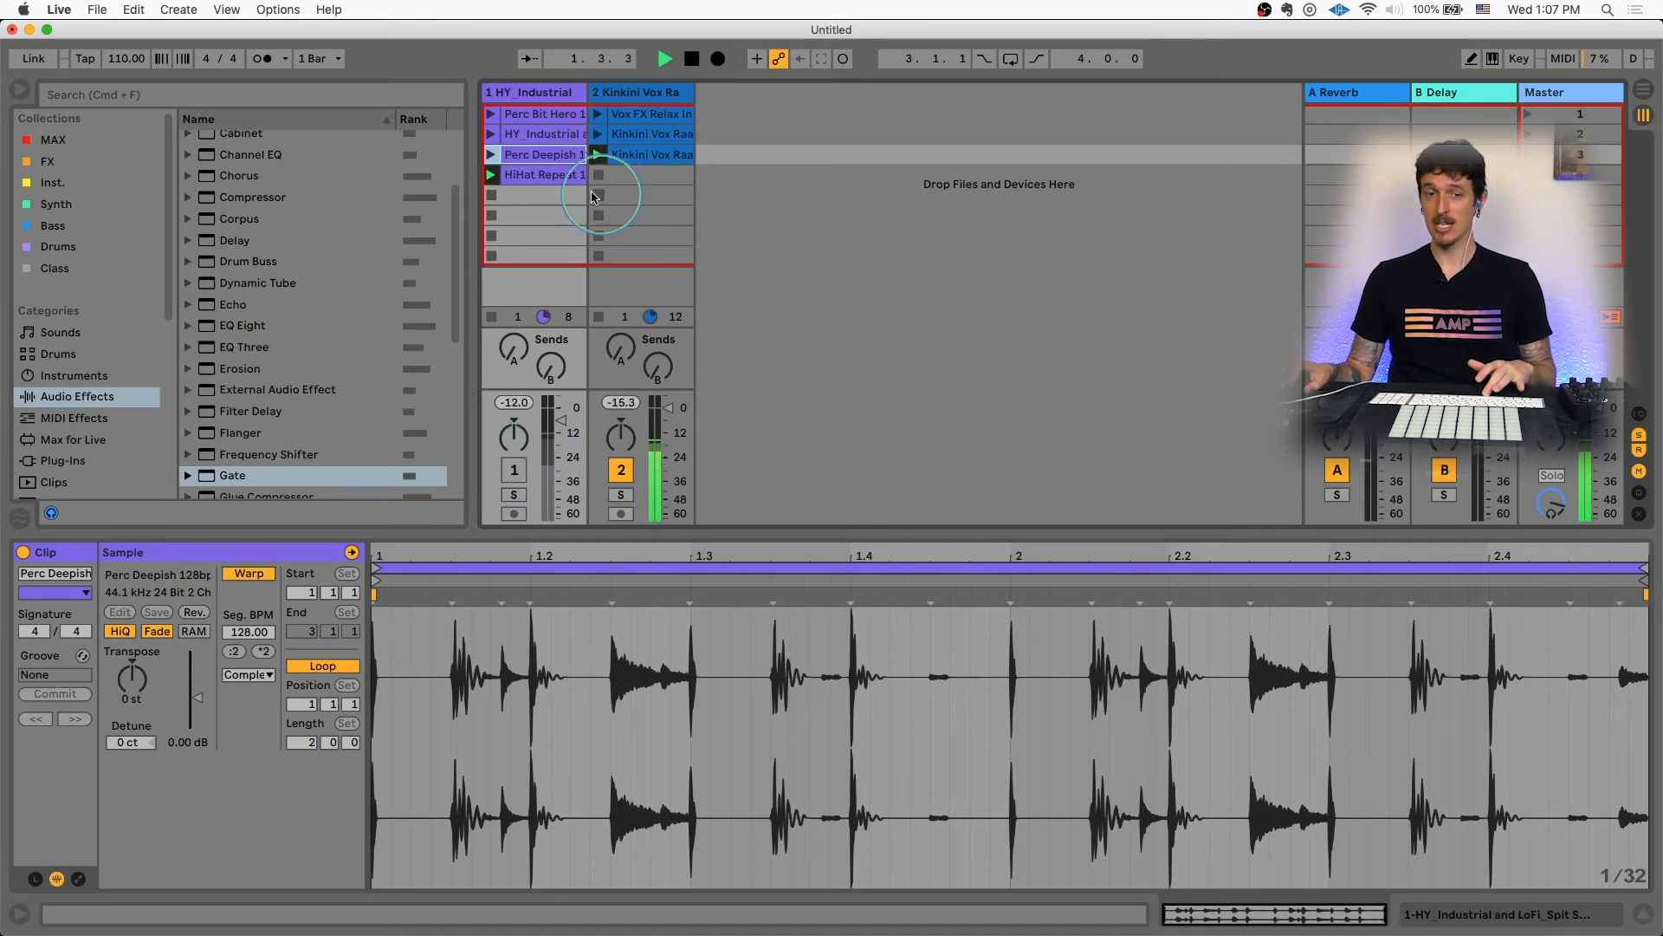
left_click(490, 154)
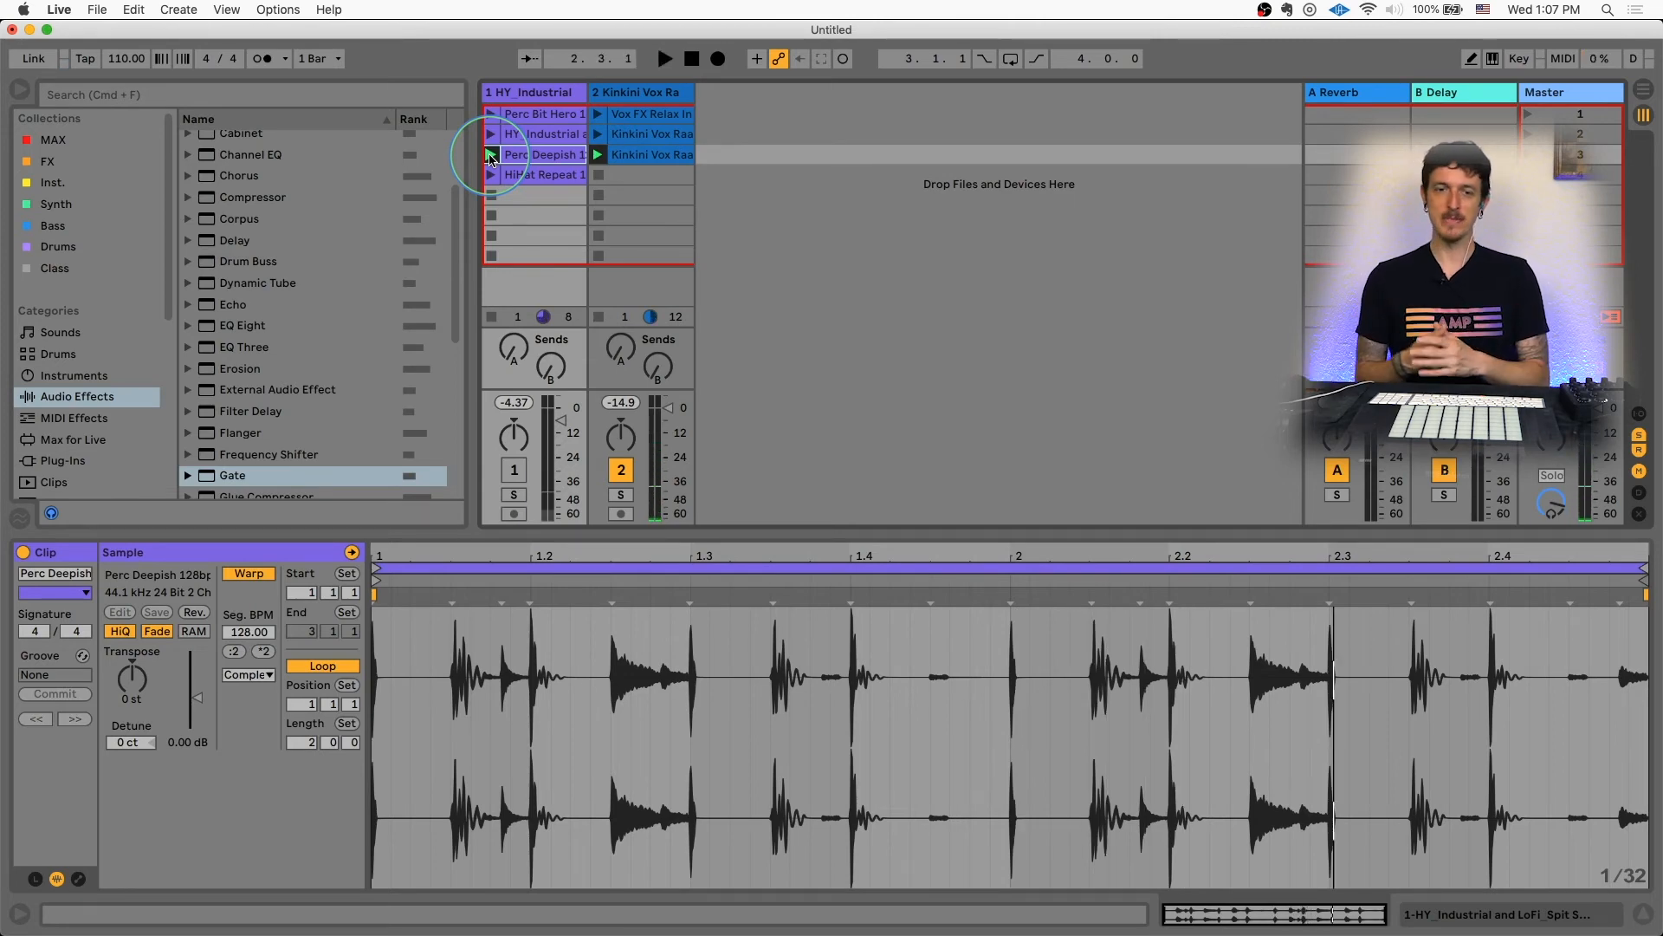
Step: Examine the third Kinkini Vox Raag clip and the Perc Deepish clip by selecting regions in their waveforms
left_click(624, 92)
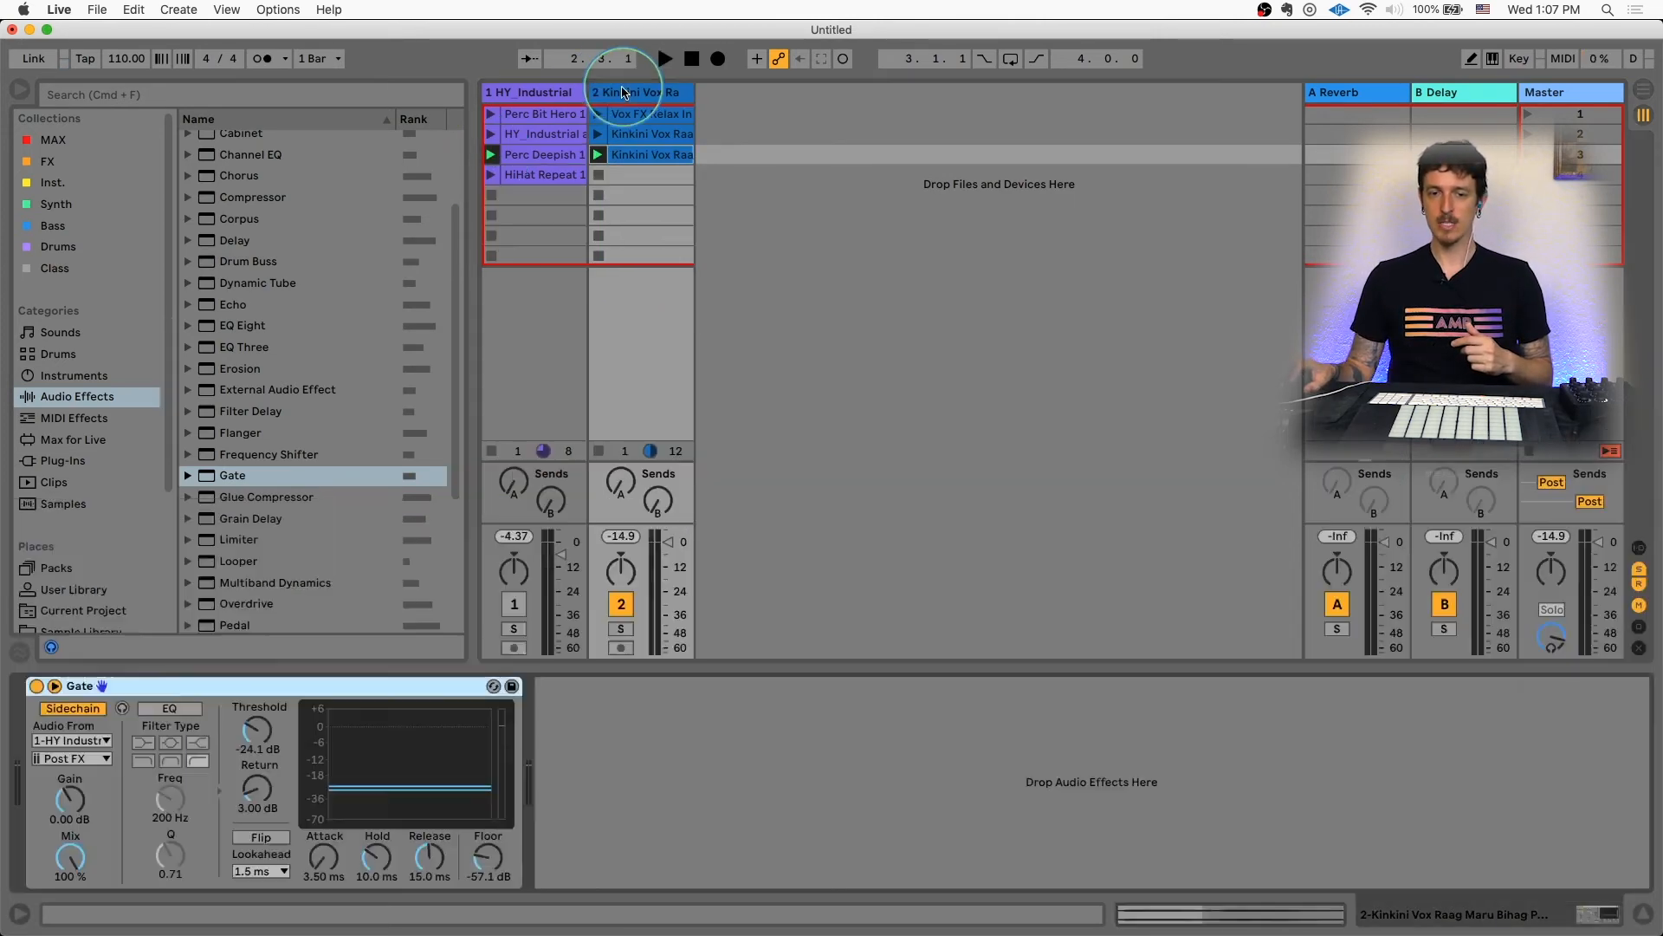
left_click(630, 156)
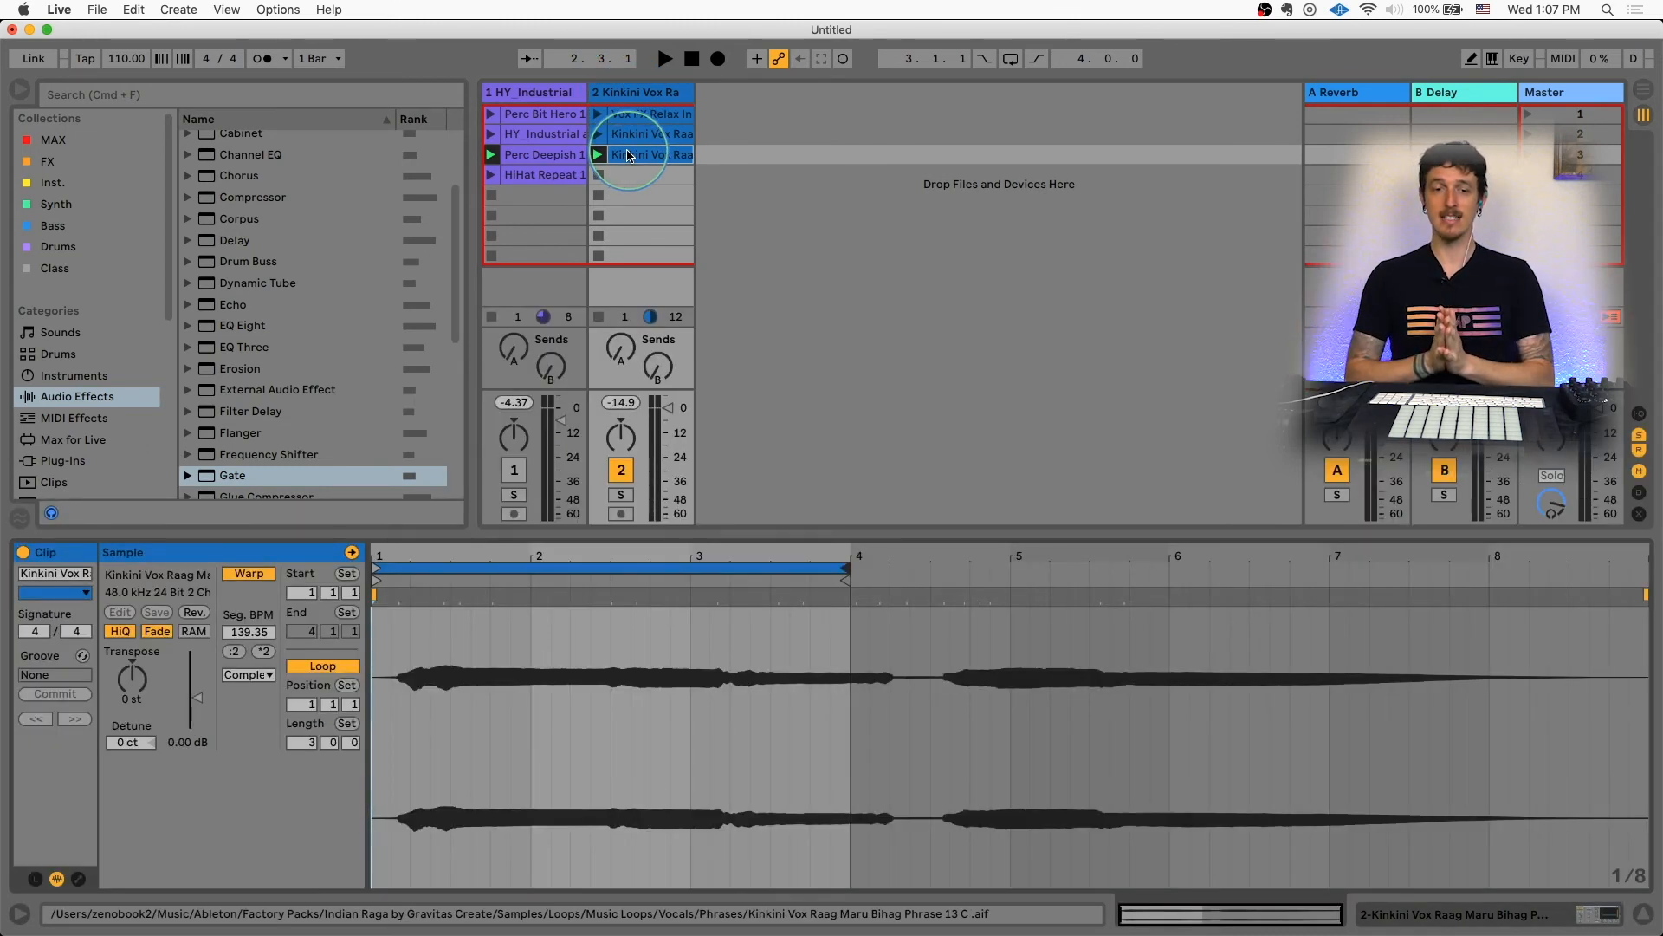
left_click(458, 598)
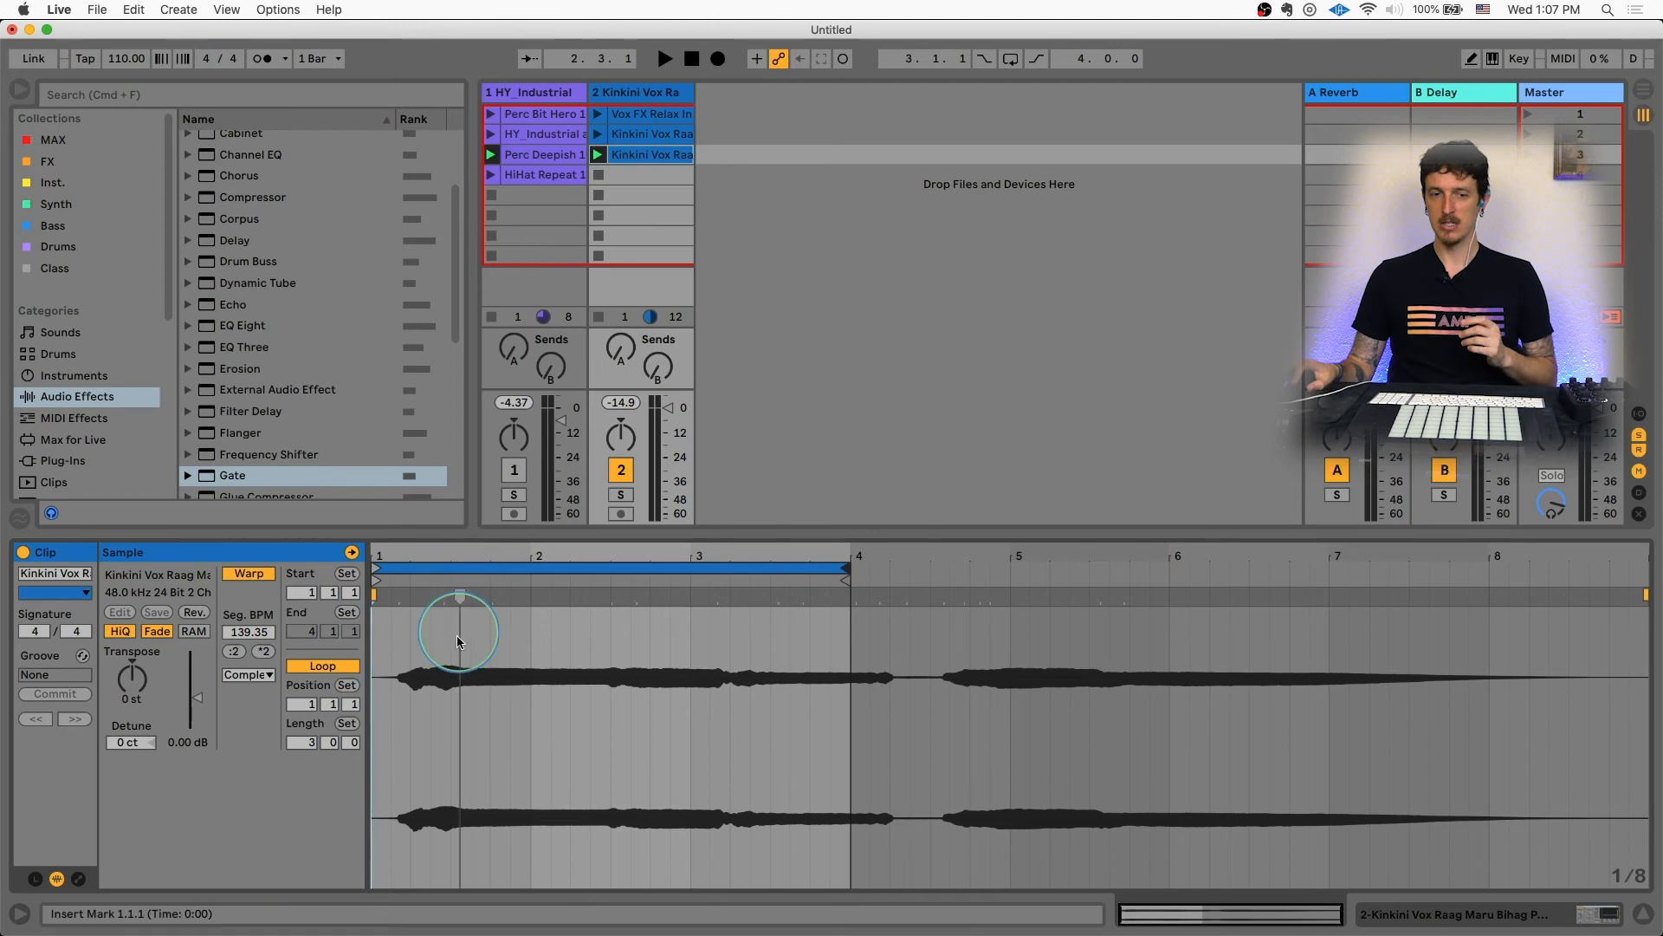
left_click_drag(435, 649, 732, 649)
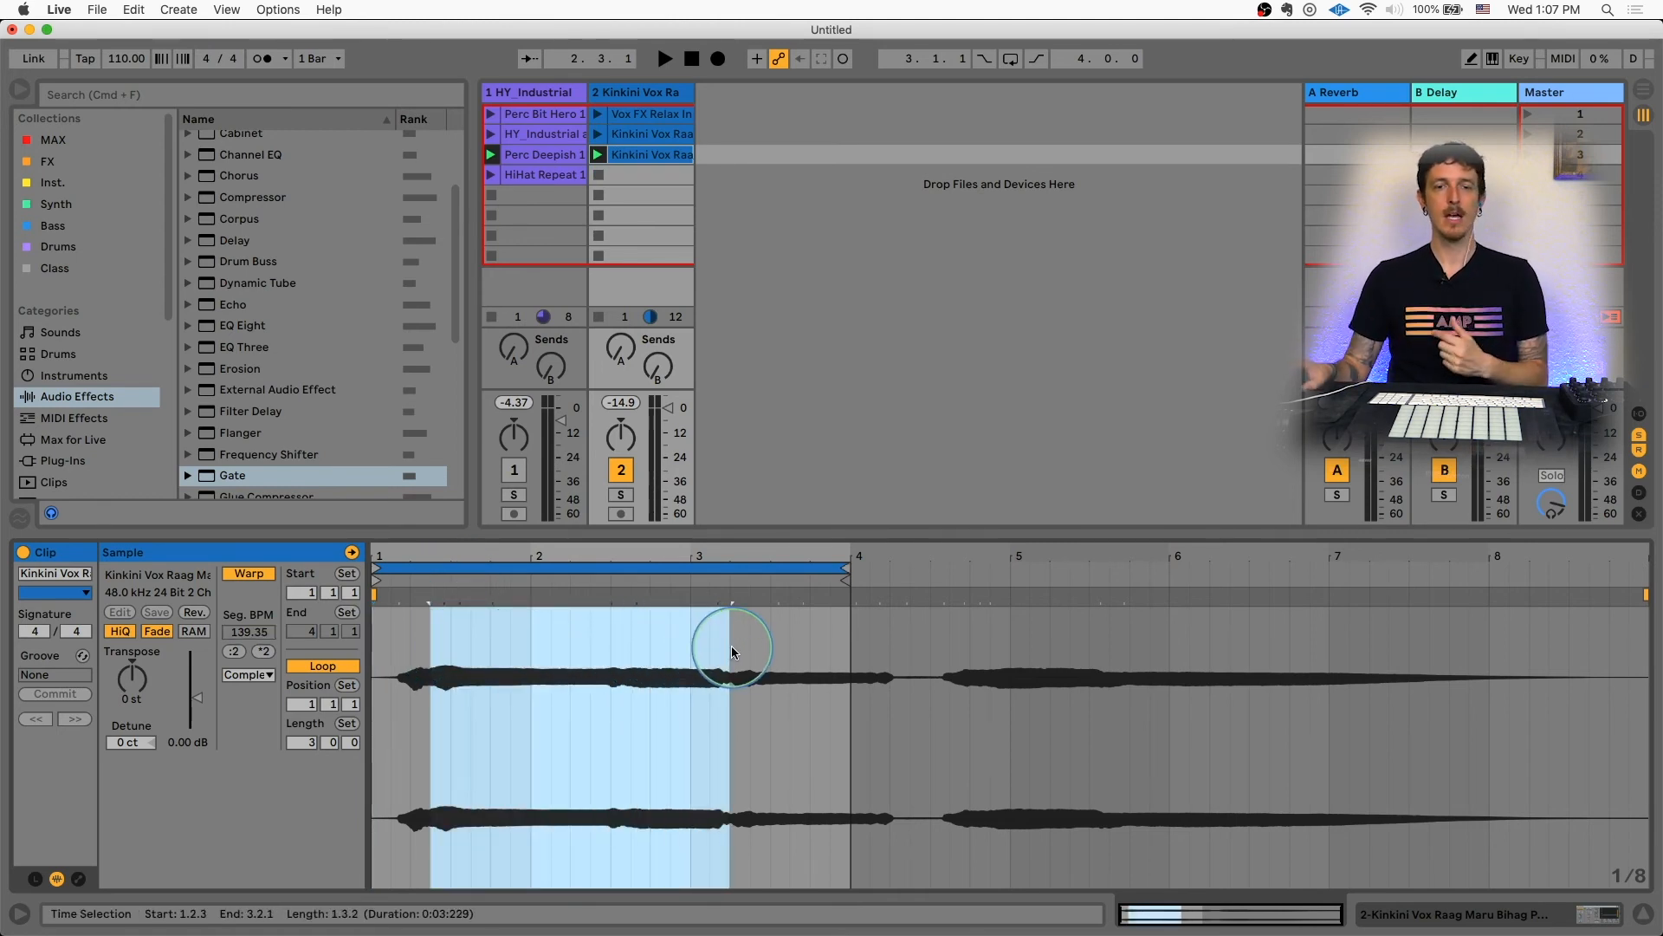
left_click(537, 155)
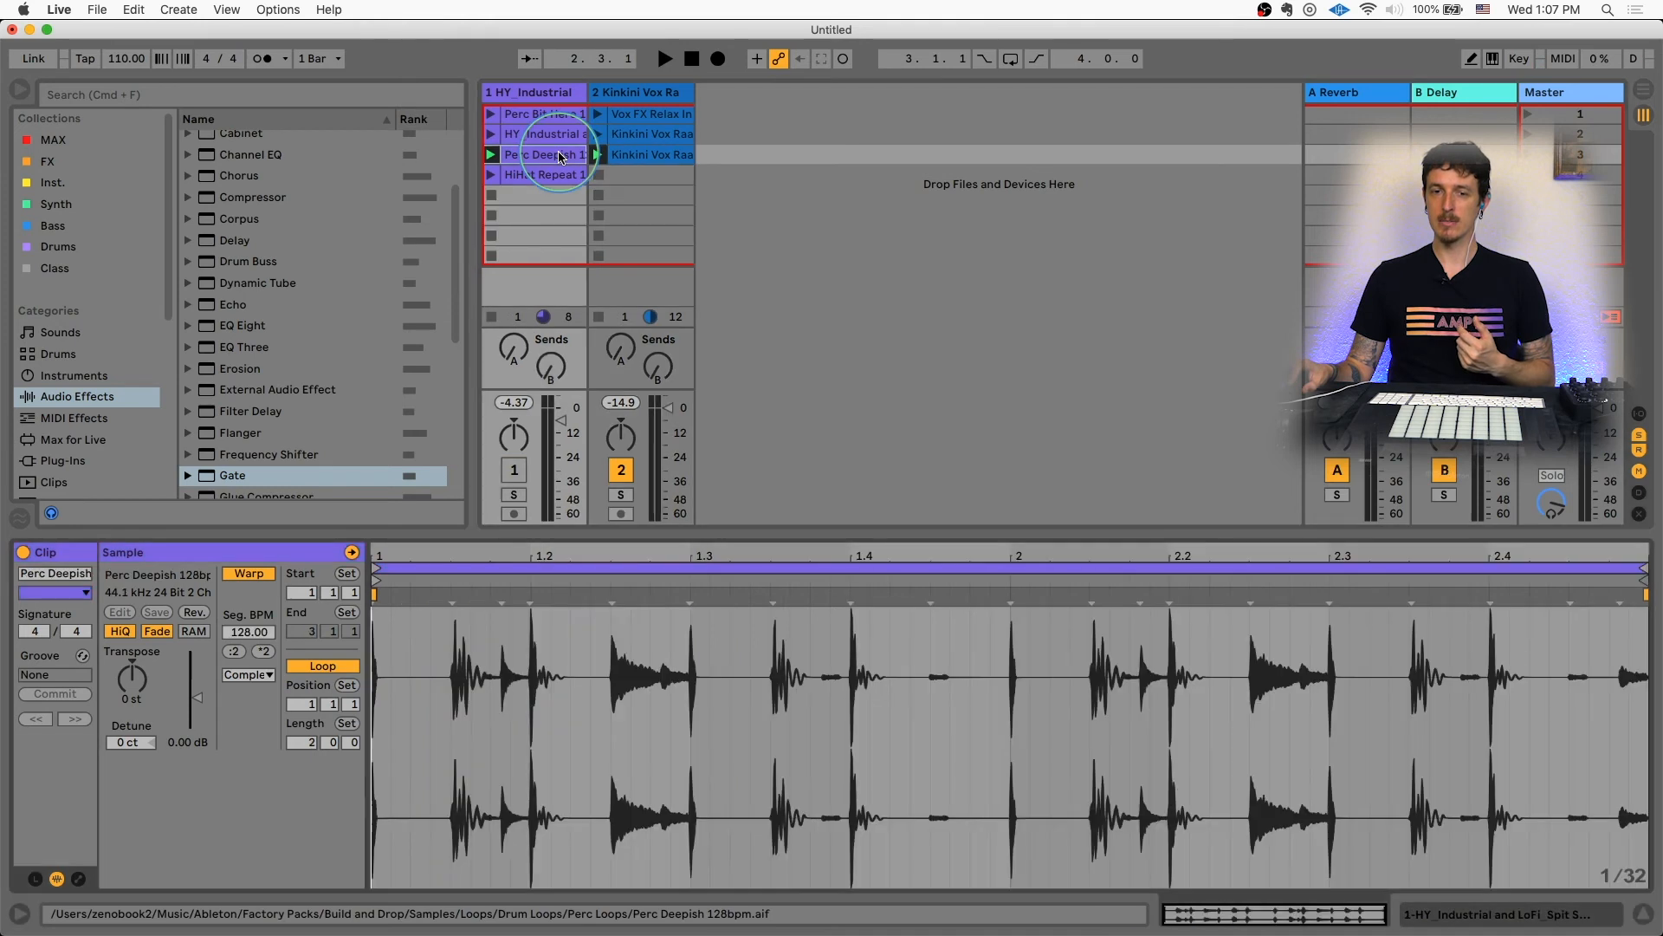
left_click(794, 691)
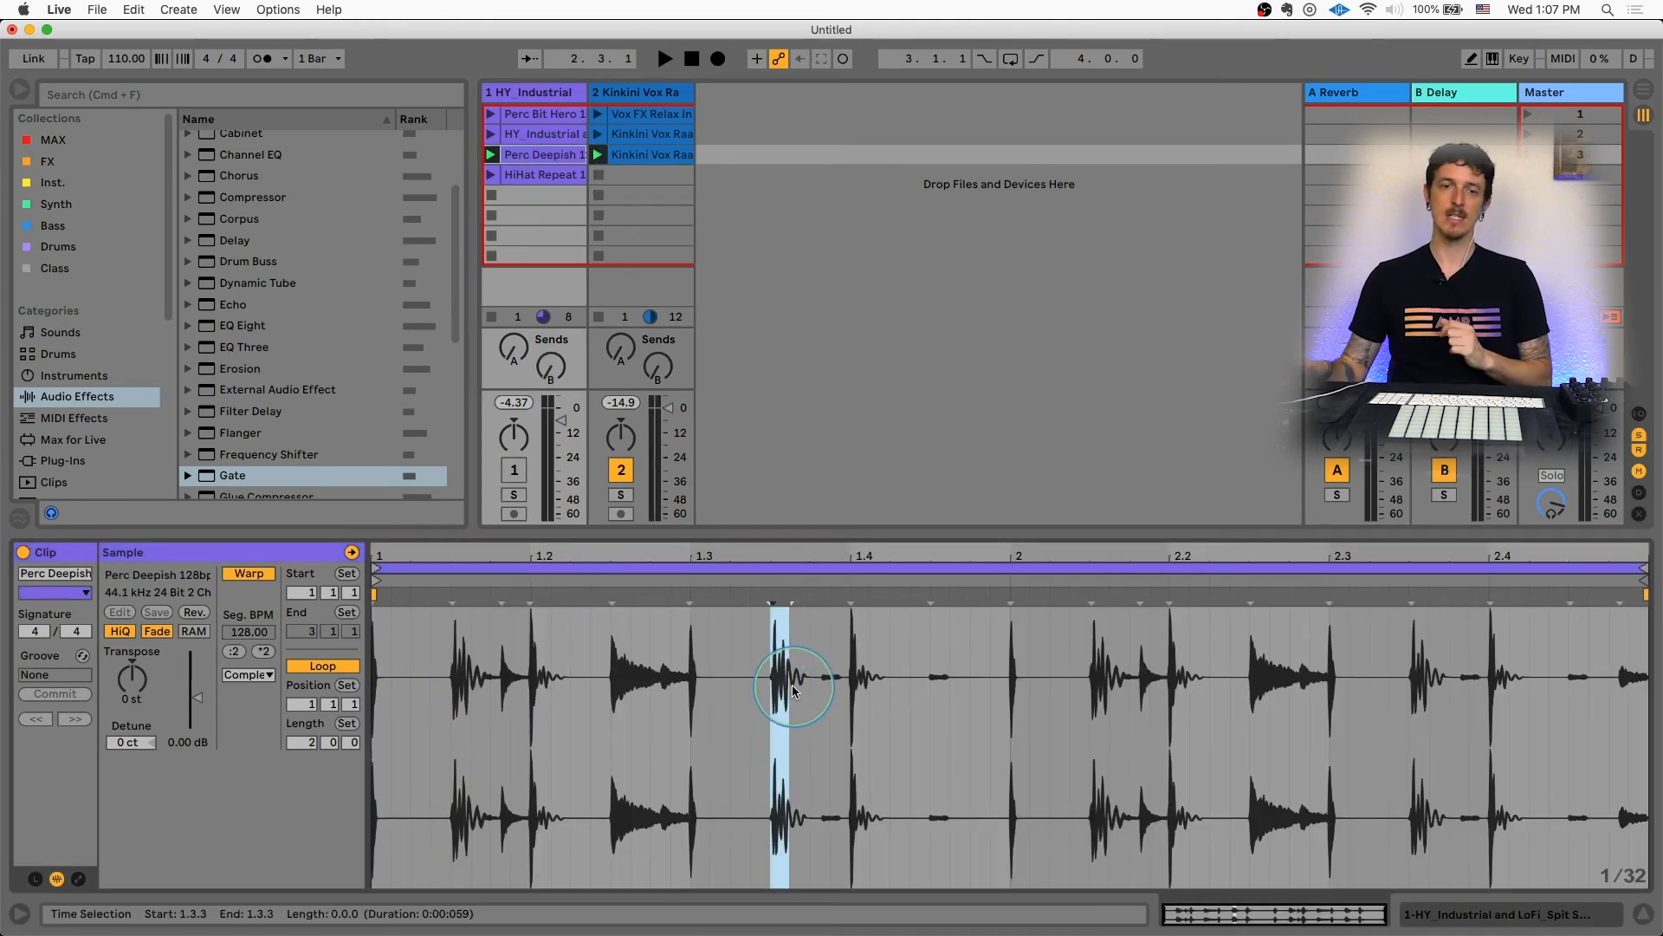
Step: Show track 2's Gate and set its threshold to -39.8 dB and floor to -74.4 dB
left_click(635, 92)
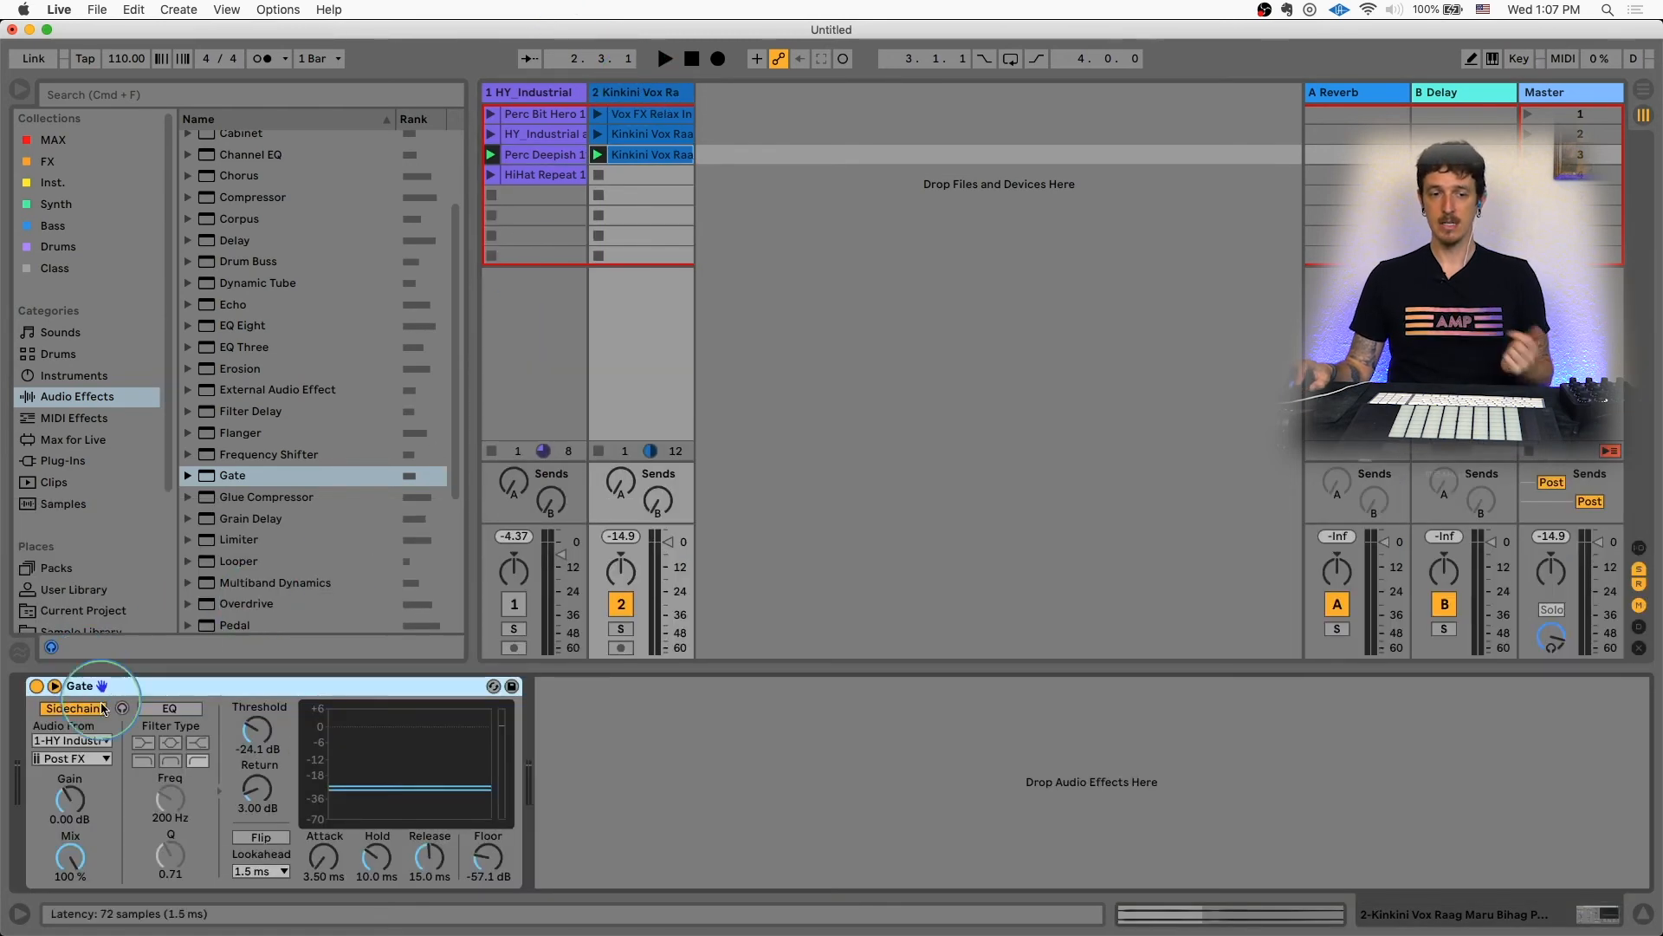
mouse_move(256, 730)
left_mouse_down()
mouse_move(256, 762)
mouse_move(257, 717)
left_mouse_up()
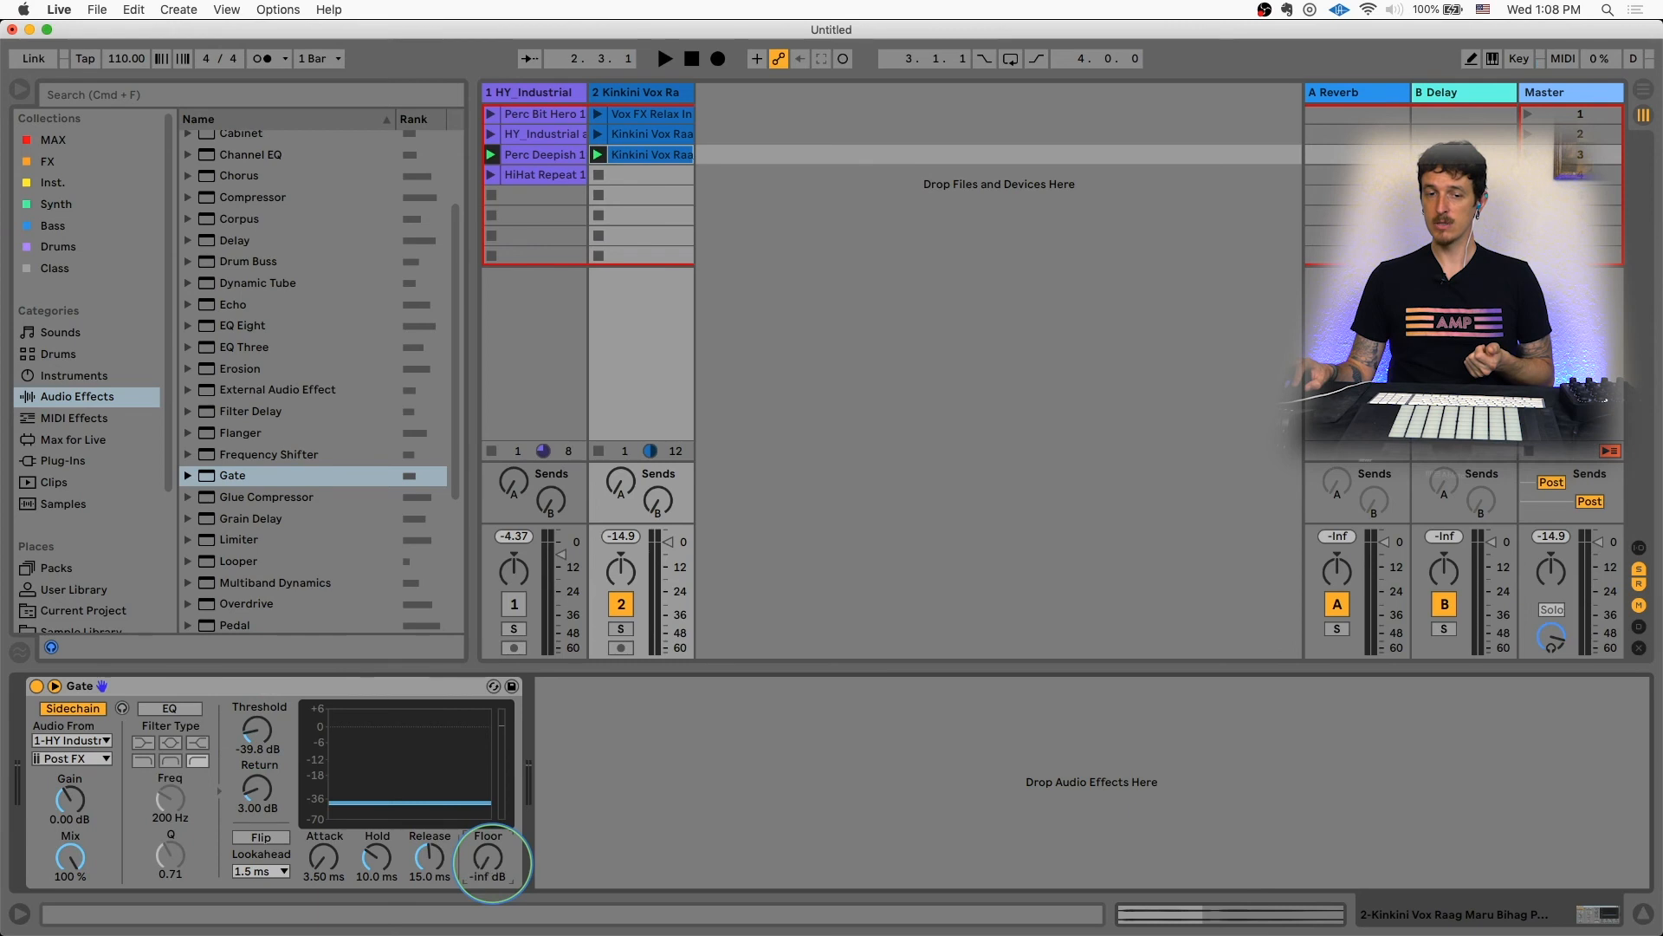
left_click_drag(492, 862, 492, 871)
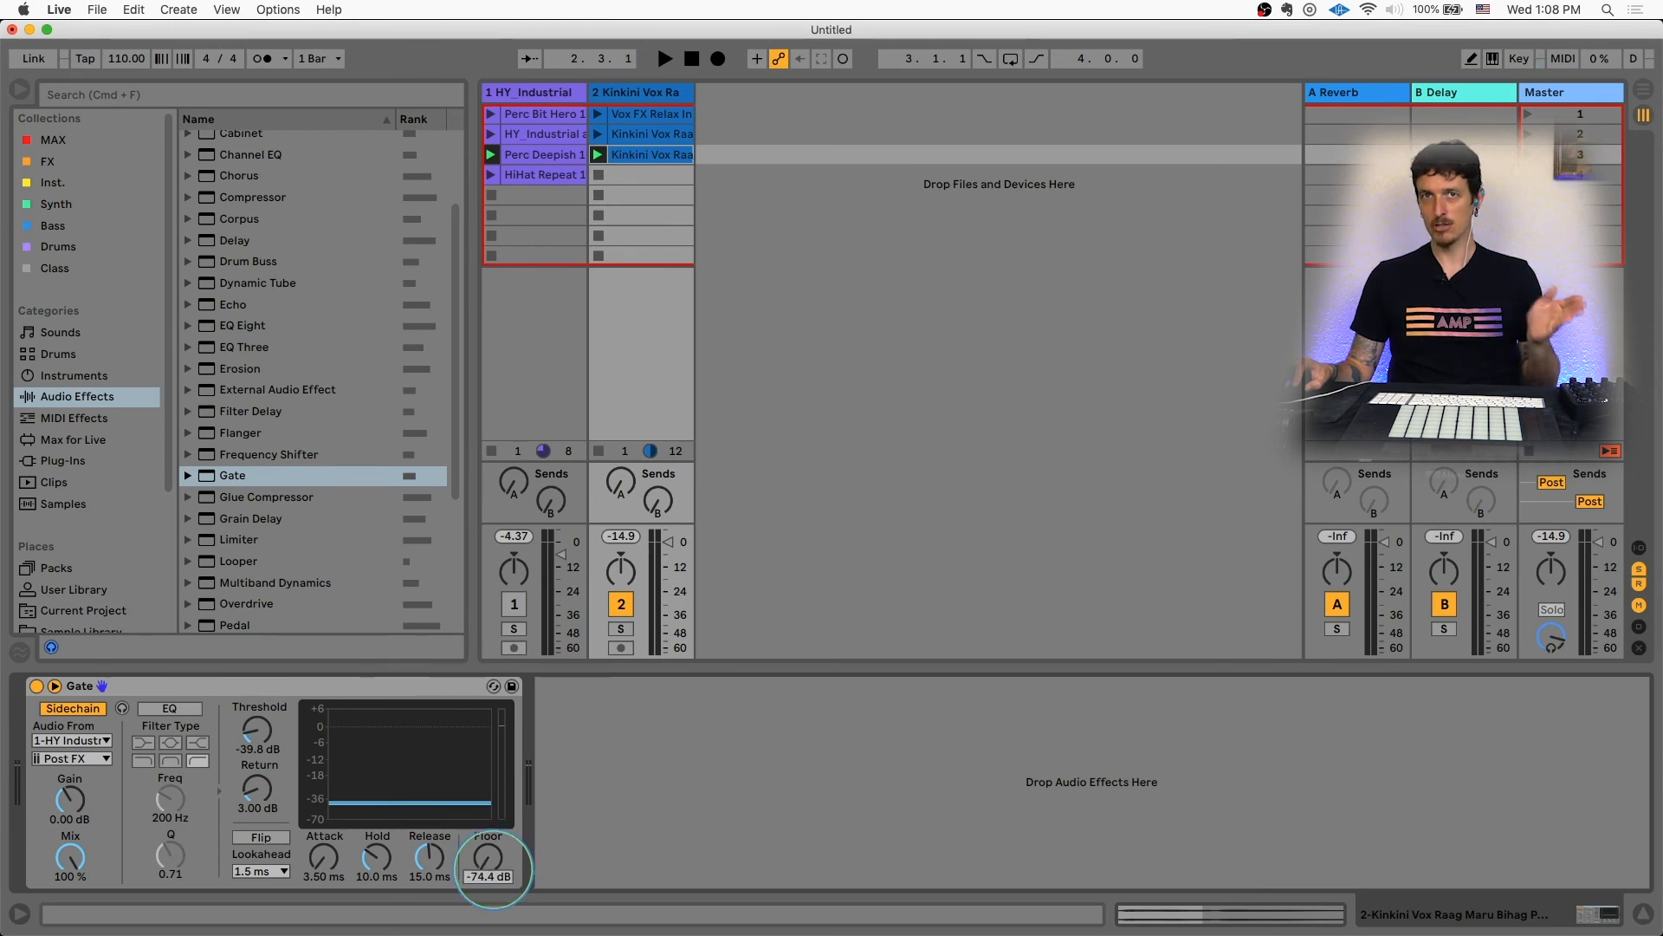